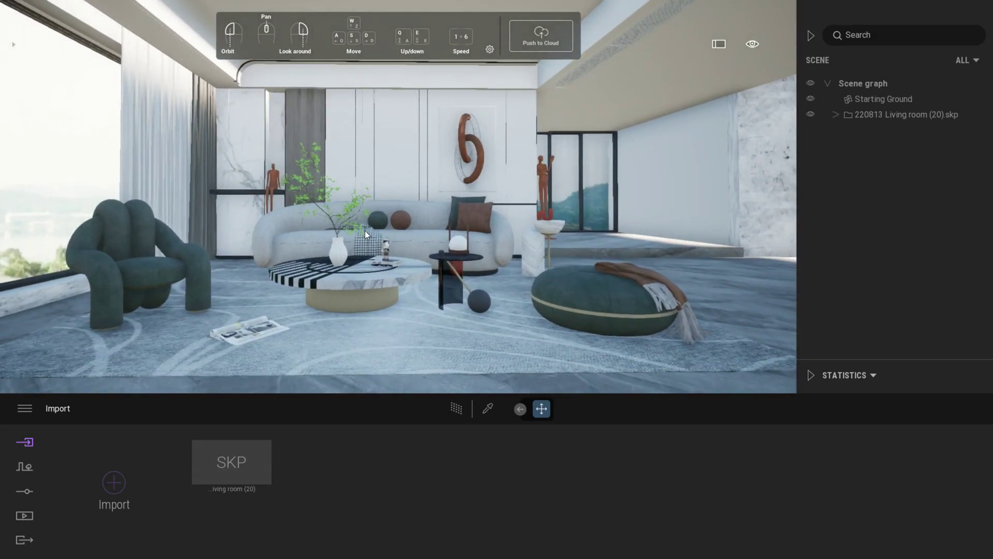
Step: Create a new media image from the current living room view
mouse_move(239, 473)
click(29, 514)
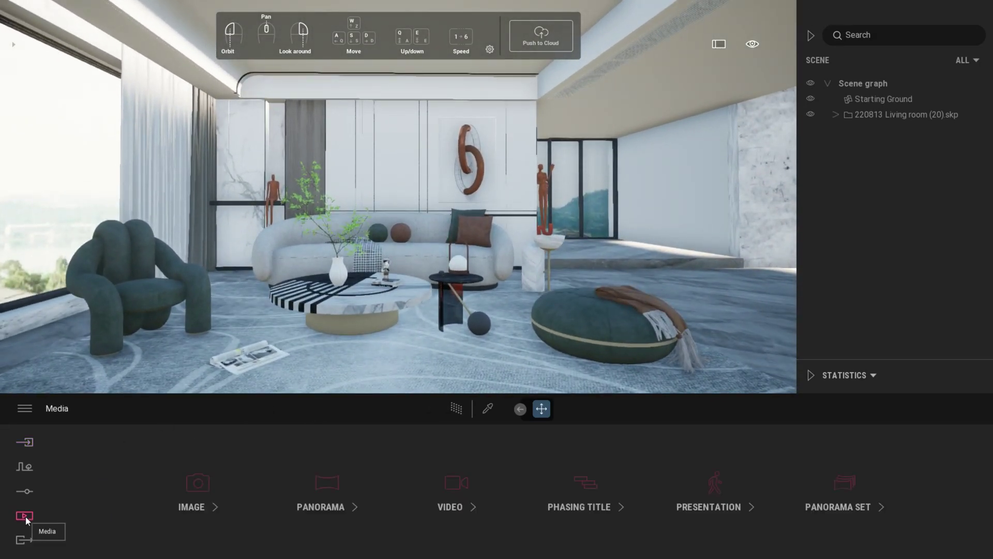
click(215, 481)
click(114, 482)
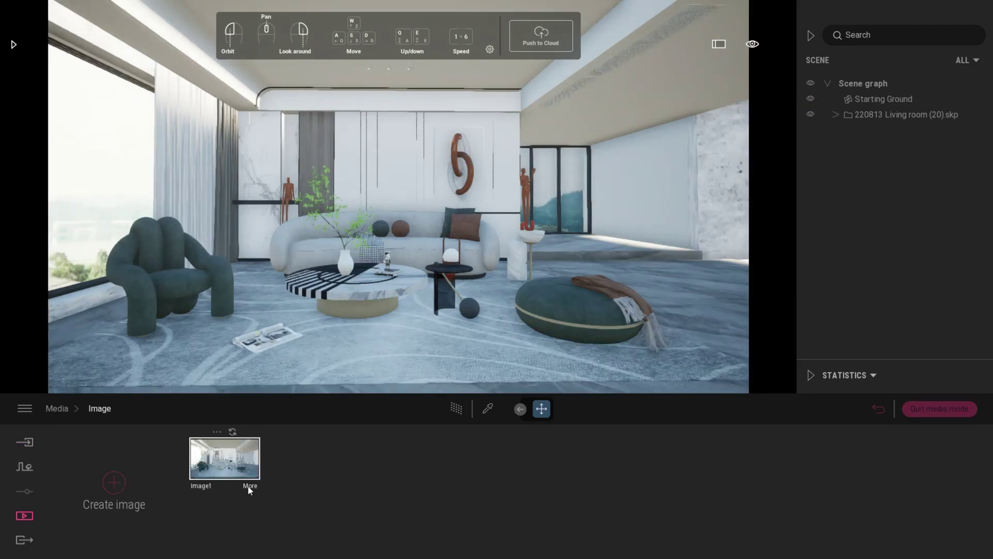
Step: Set the new image's camera to a 30 mm focal length and turn parallelism on
click(249, 488)
click(714, 481)
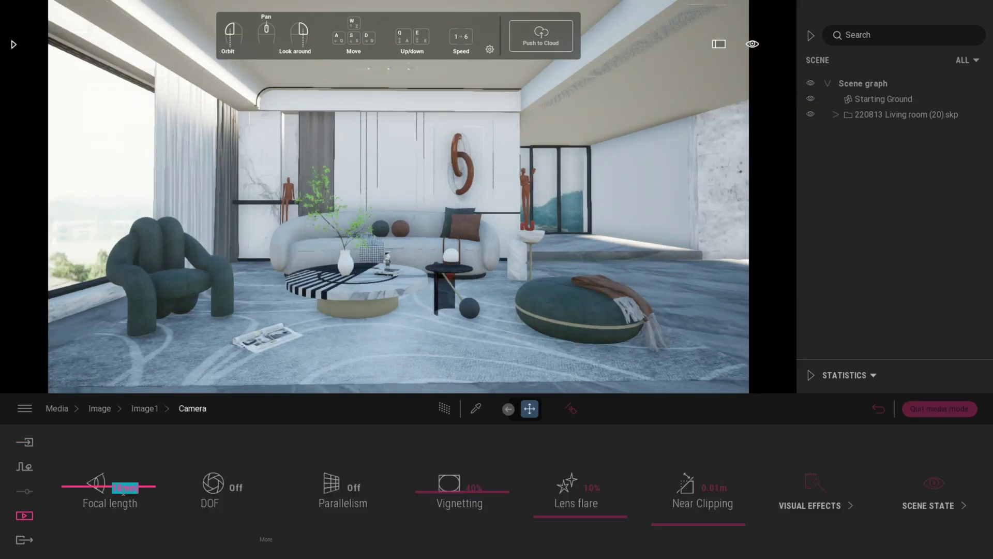
text(30)
key(Return)
click(347, 486)
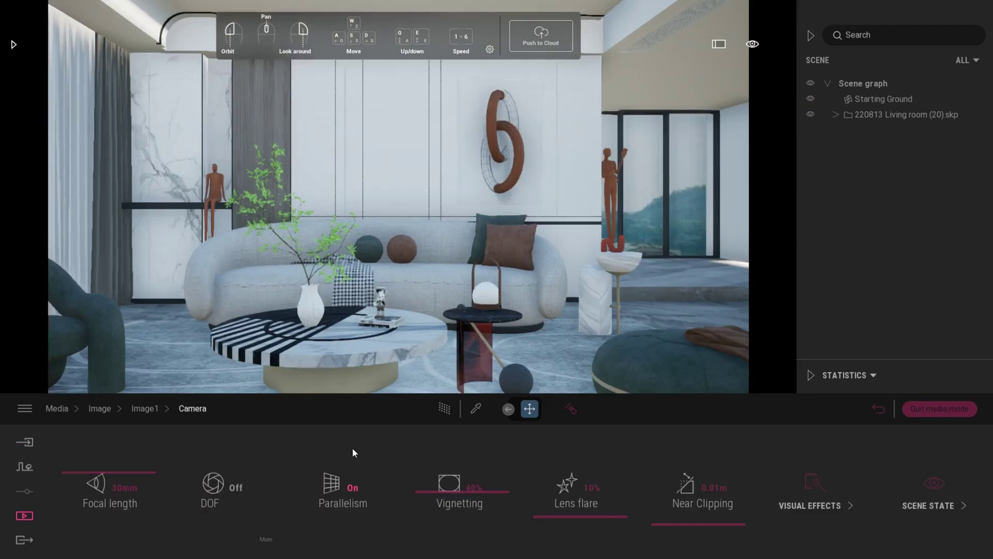
Step: Set the camera's near clipping to 1 m and reframe the shot on the sofa wall
scroll(389, 301, down, 5)
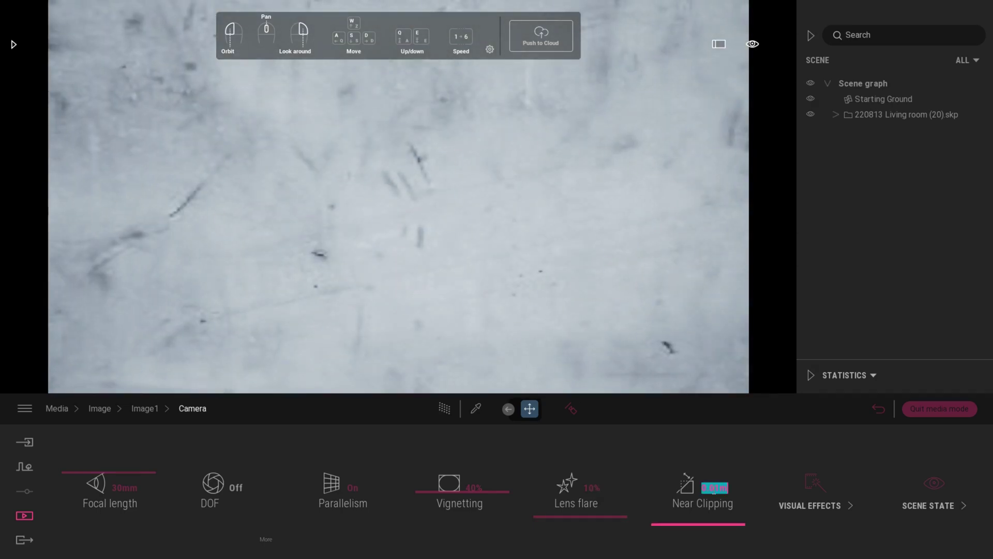
text(1)
key(Return)
scroll(486, 283, up, 3)
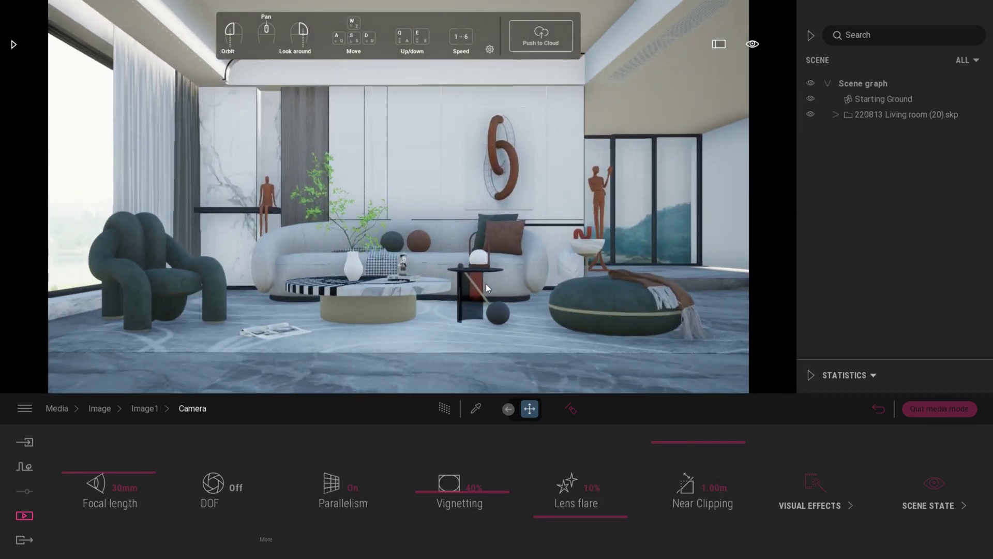
right_drag(485, 283, 492, 259)
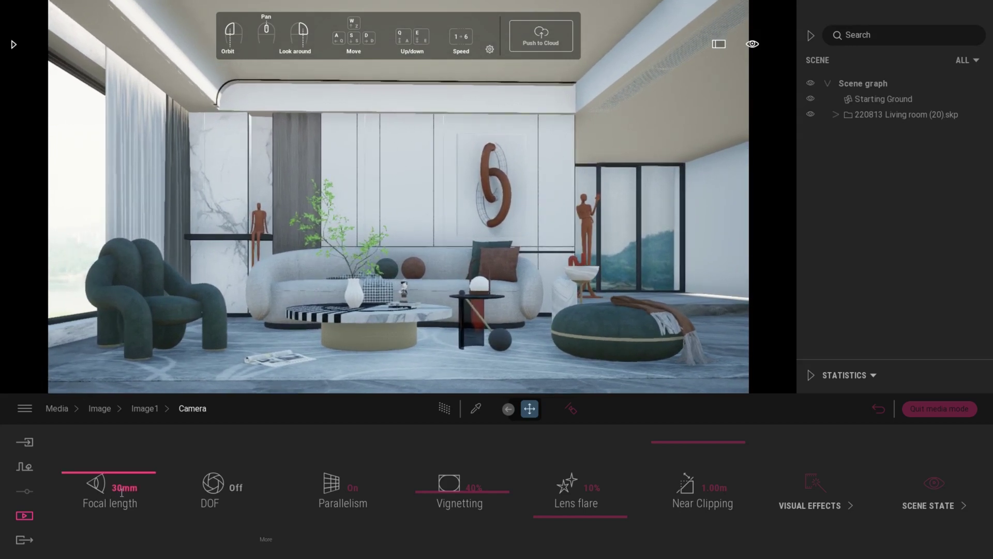
Step: Set the camera's focal length to 32 mm and fine-tune the framing of the seating area
text(2)
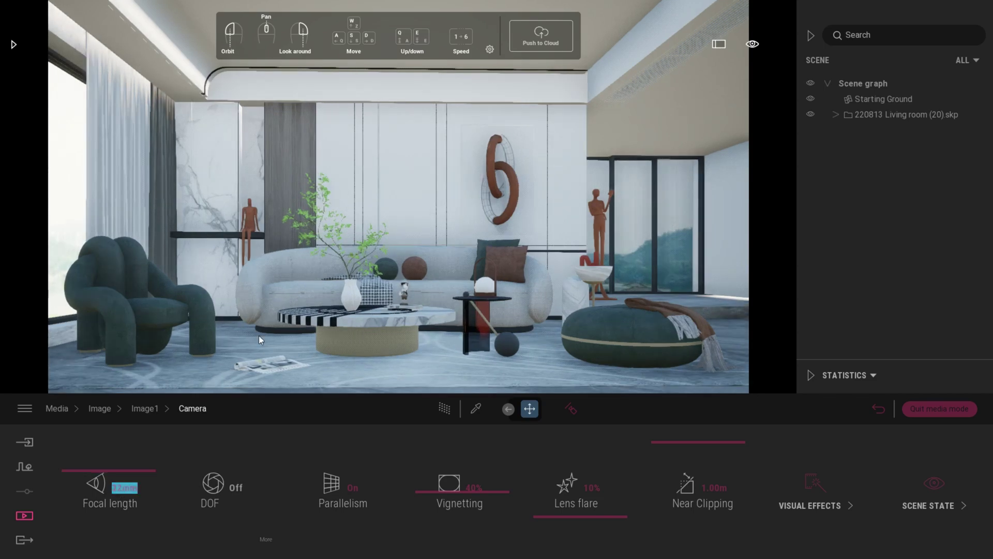
key(Return)
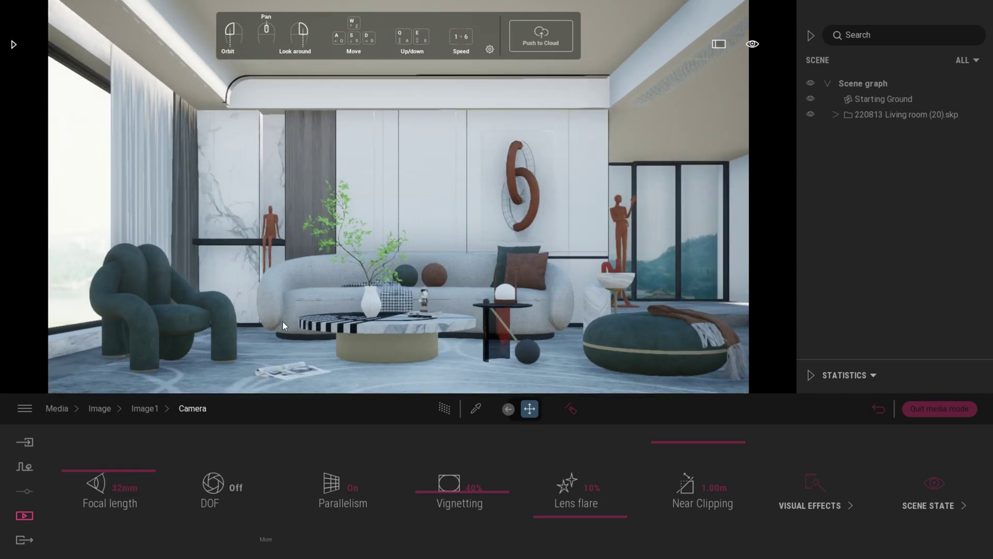
key(e)
right_drag(282, 321, 289, 308)
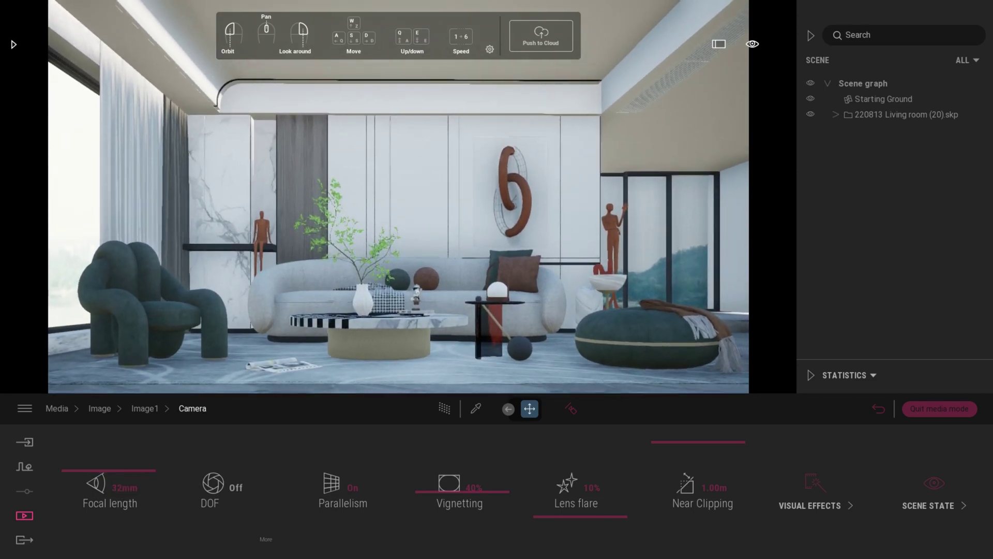
Step: Set Image1's output size to 4K UHD 3840x2160
click(145, 408)
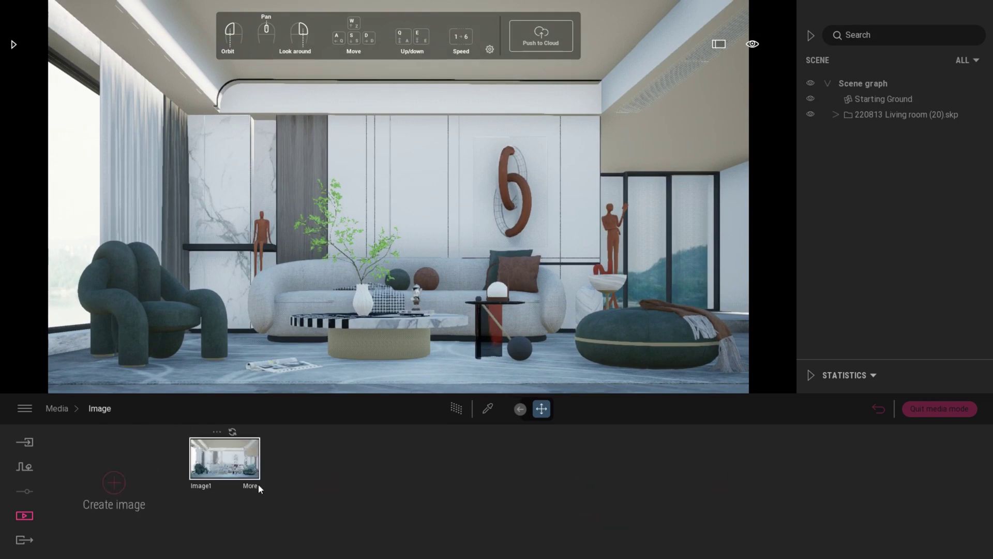
click(254, 489)
click(848, 483)
click(340, 488)
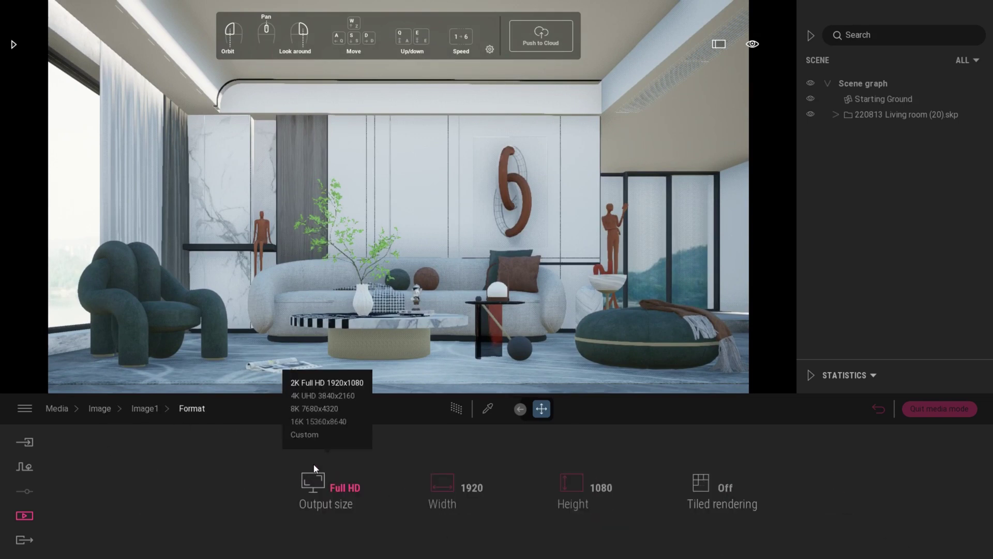
click(320, 396)
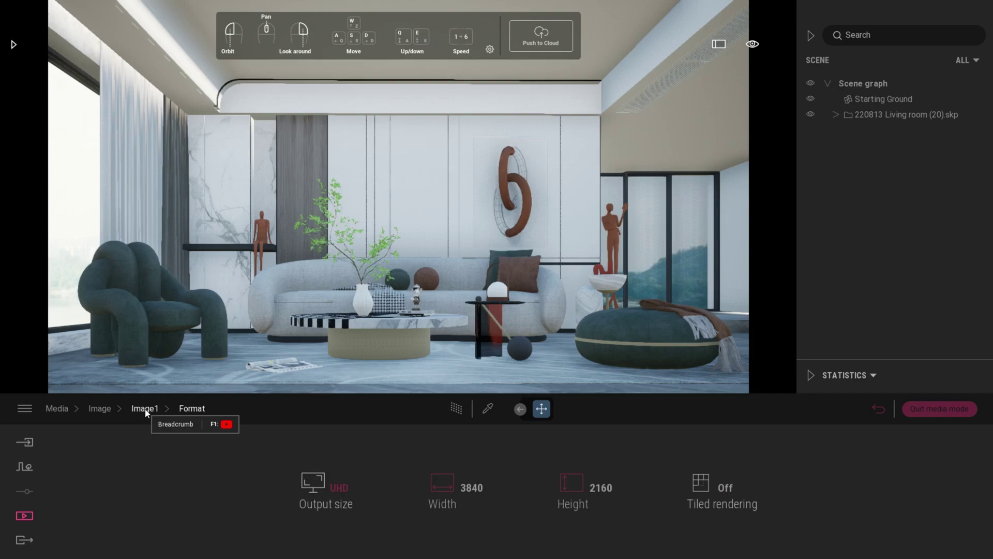
Step: Enable the Path Tracer in Image1's renderer settings and set samples per pixel to 1000
click(145, 408)
click(198, 482)
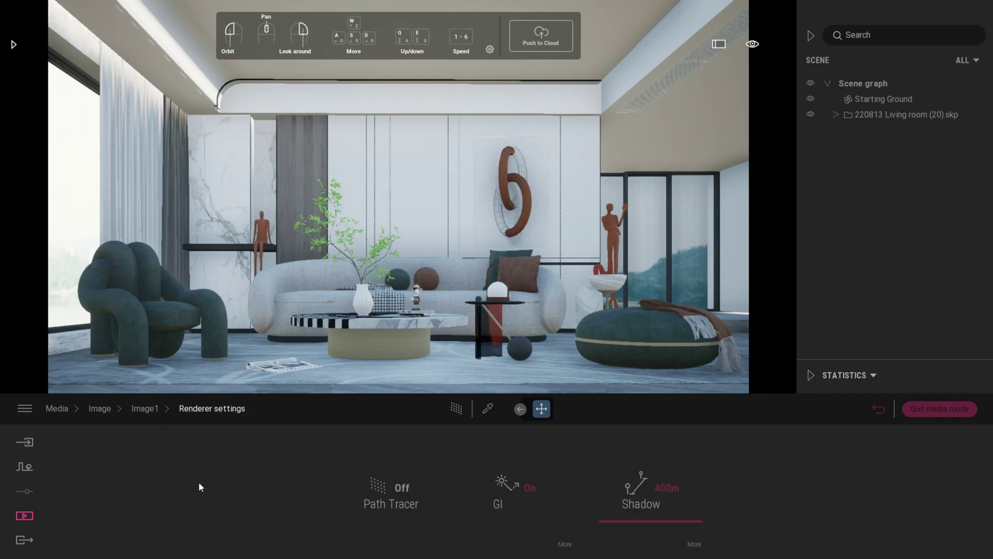
click(393, 489)
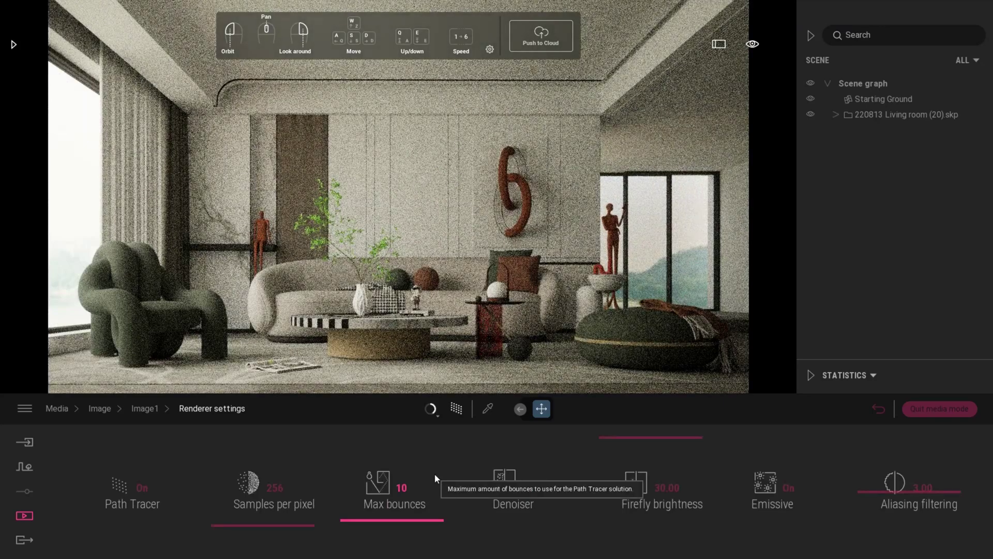
click(274, 487)
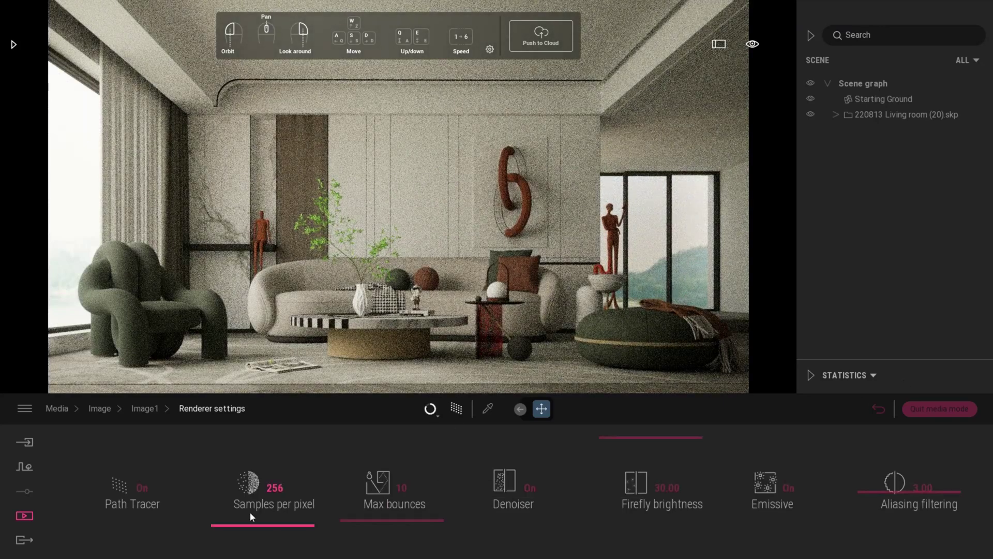
text(1000)
key(Return)
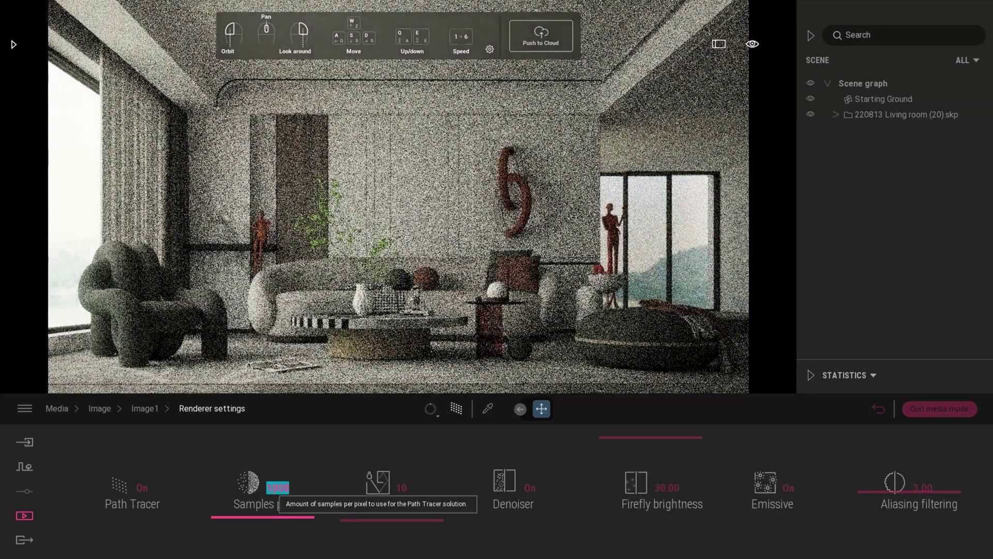
Step: Set the Path Tracer's aliasing filtering to 1 and max bounces to 12
click(922, 487)
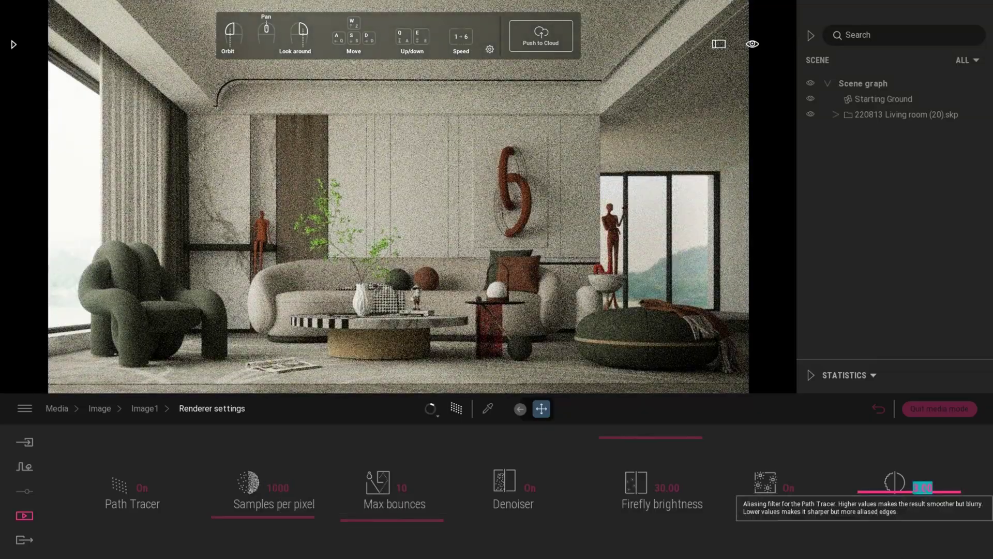
text(1)
key(Return)
click(401, 487)
text(12)
key(Return)
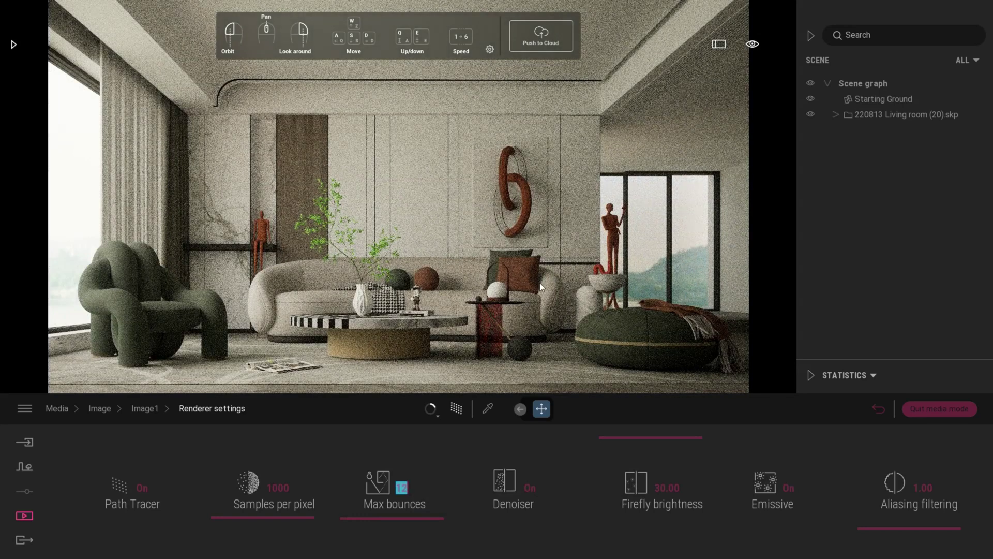
Step: Switch Image1's lighting environment to Backdrop HDRI
click(150, 411)
click(319, 485)
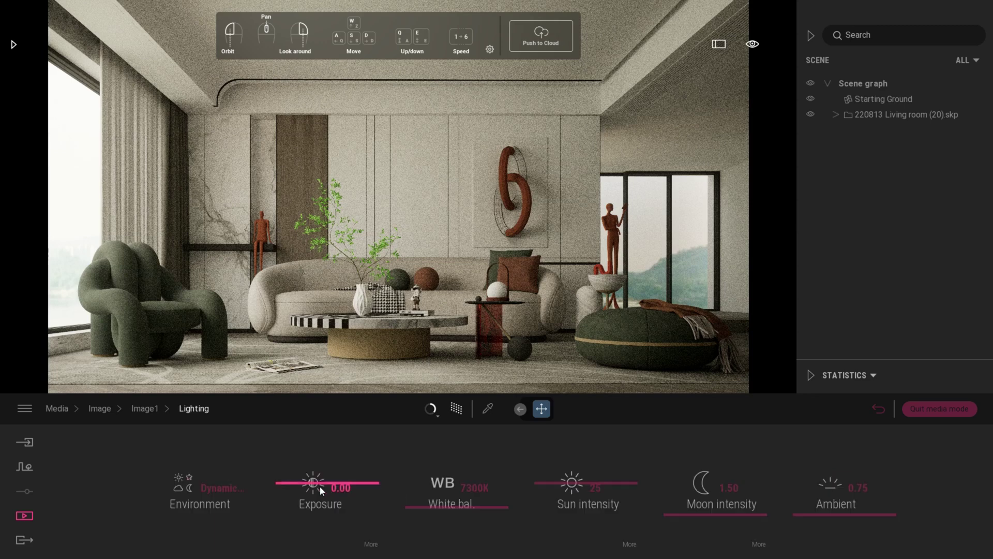
click(219, 508)
click(227, 502)
click(224, 489)
click(282, 420)
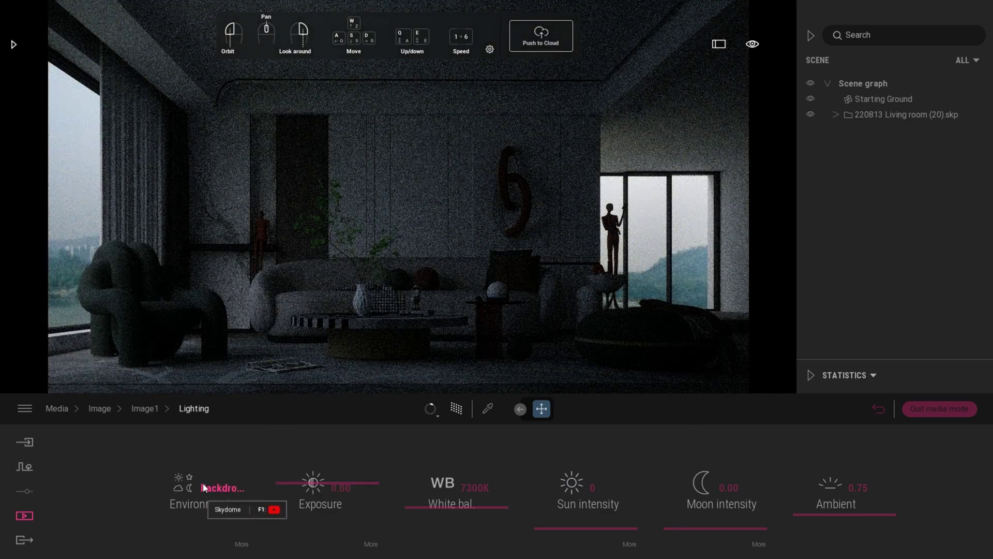
Step: Load hilly_terrain_01_8k from the HDRI folder as the backdrop and rotate it to 86°
click(244, 545)
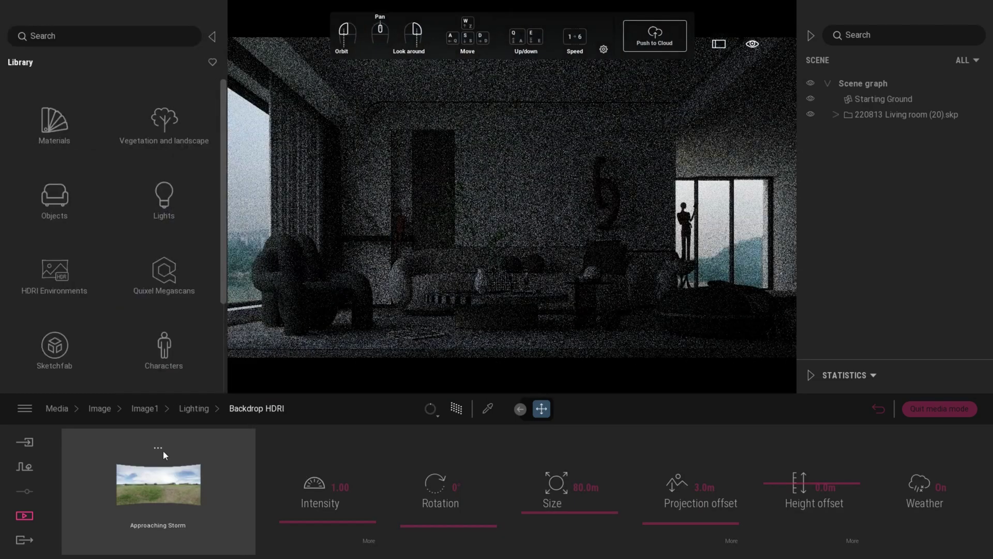
click(163, 451)
click(111, 389)
click(80, 213)
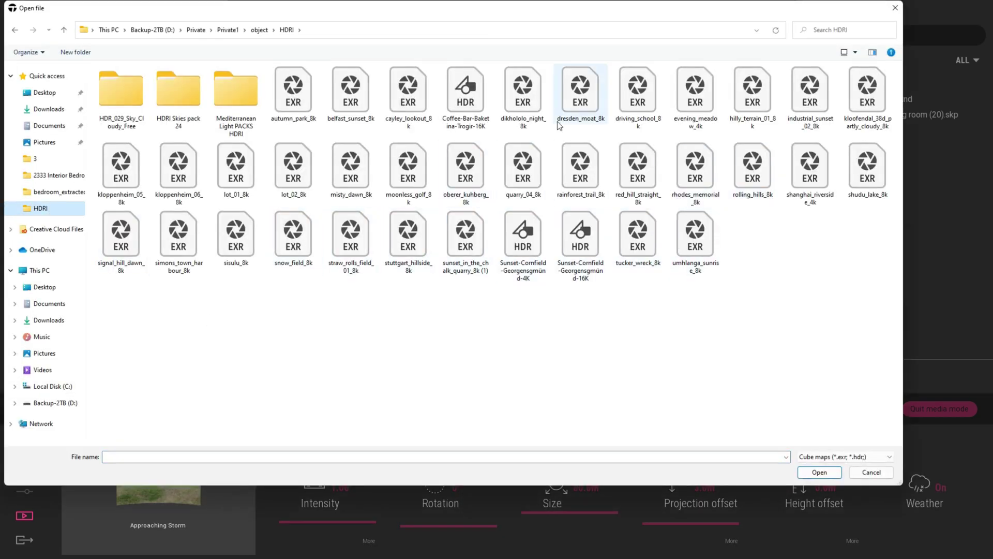
double_click(753, 90)
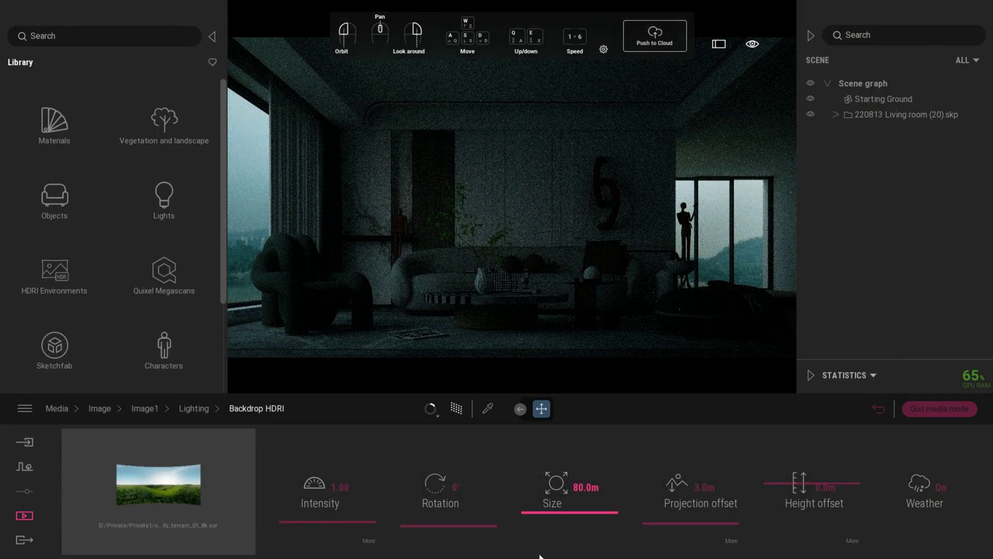
drag(454, 523, 468, 484)
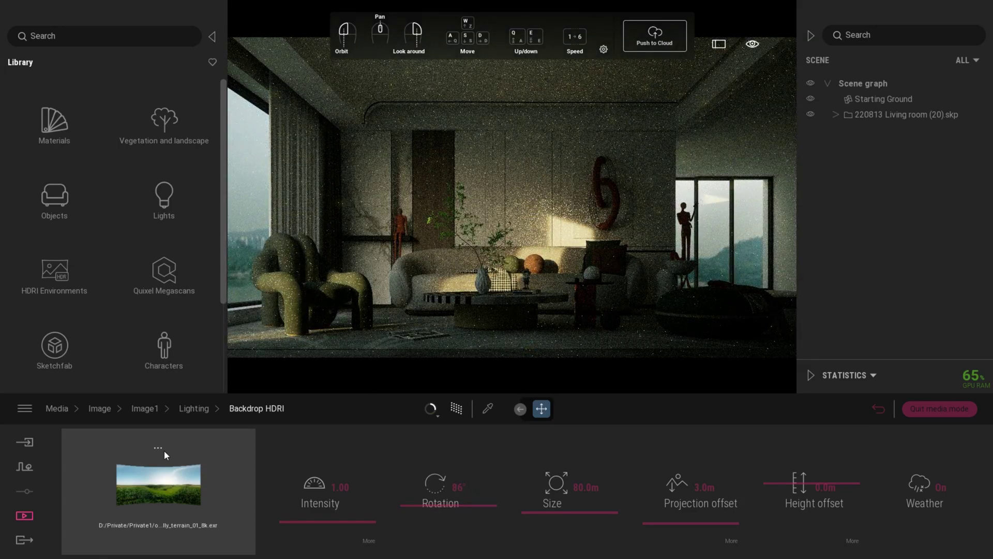
Step: Replace the backdrop with the quarry_04_8k HDRI and set its intensity to 2
click(158, 448)
click(91, 388)
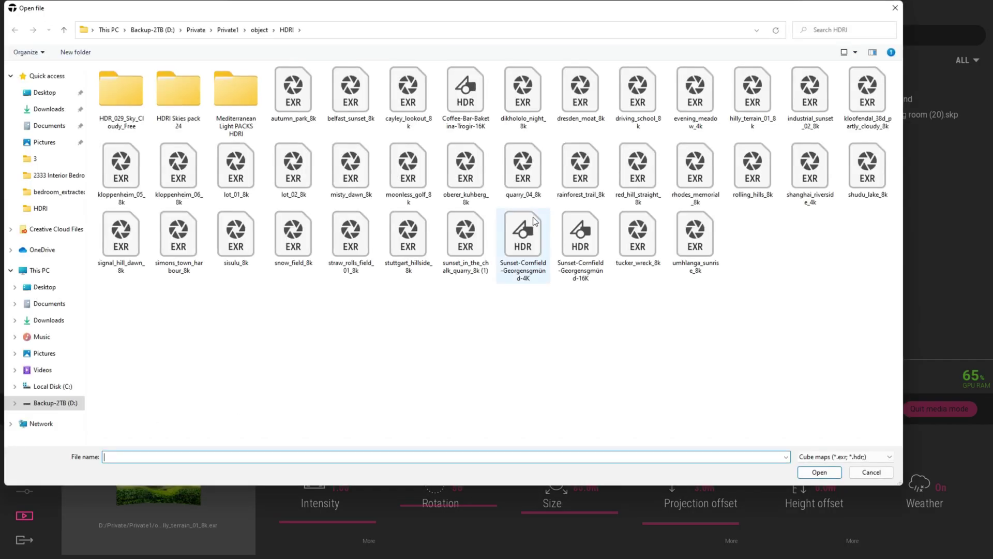
double_click(521, 184)
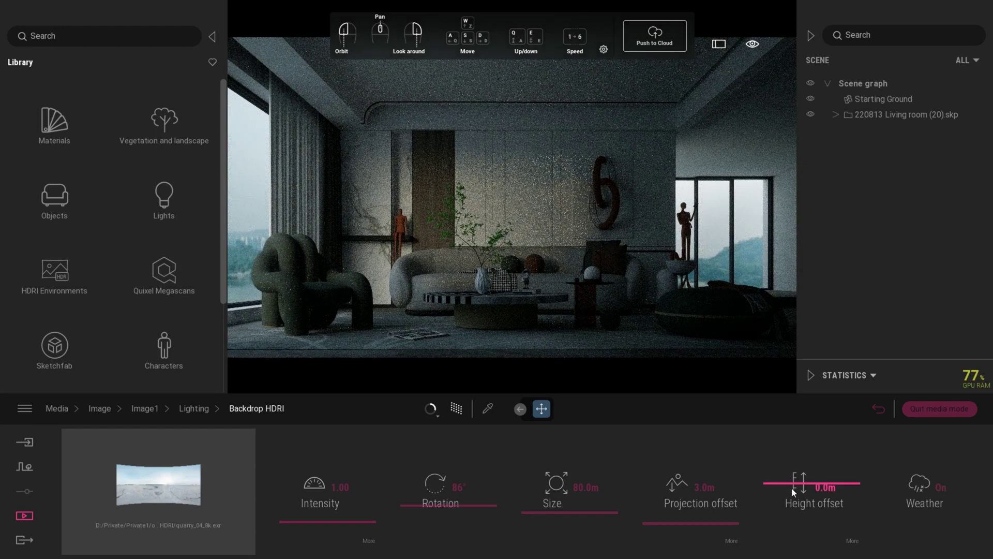
click(340, 487)
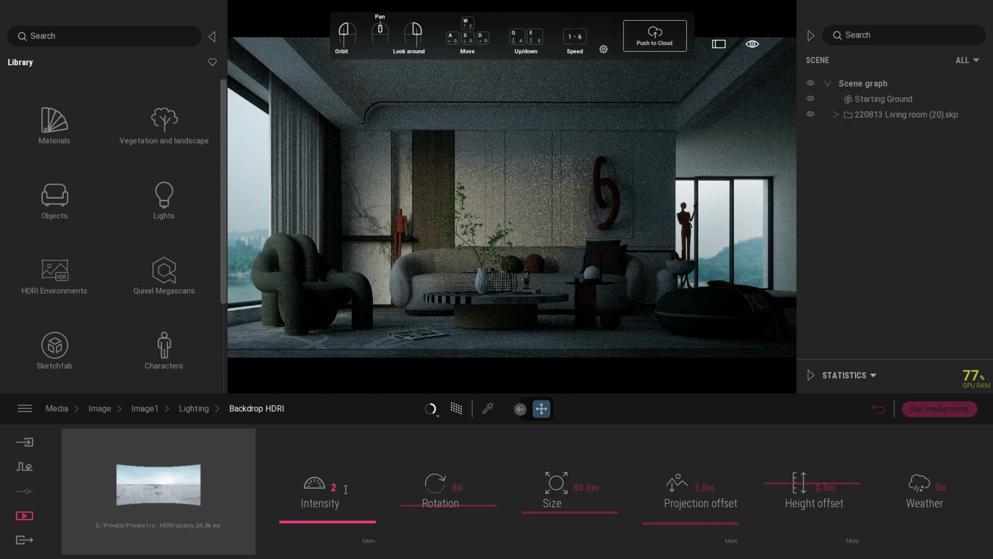
text(2)
key(Return)
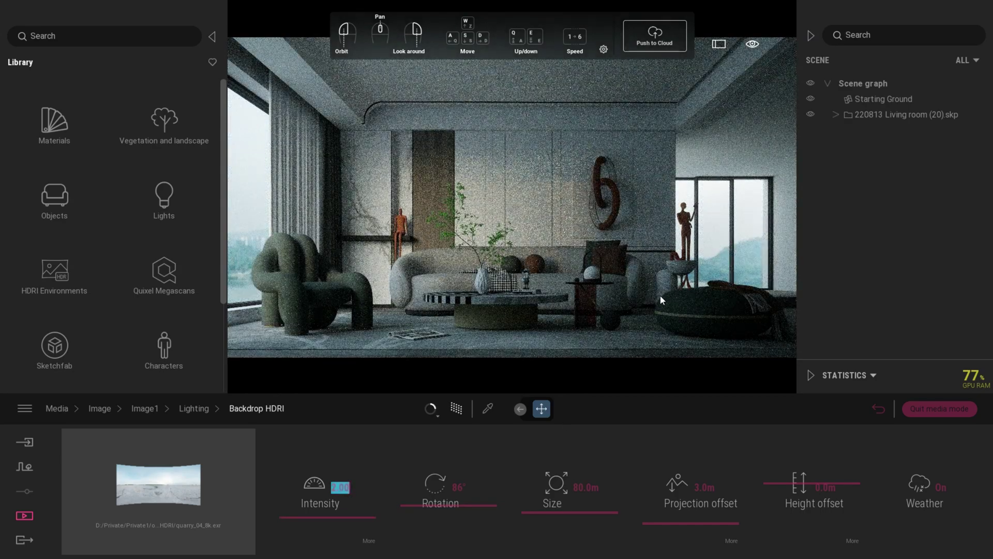
Step: Set Image1's ambient lighting to 2 and its sun intensity to 1
click(194, 408)
click(858, 487)
text(2)
key(Return)
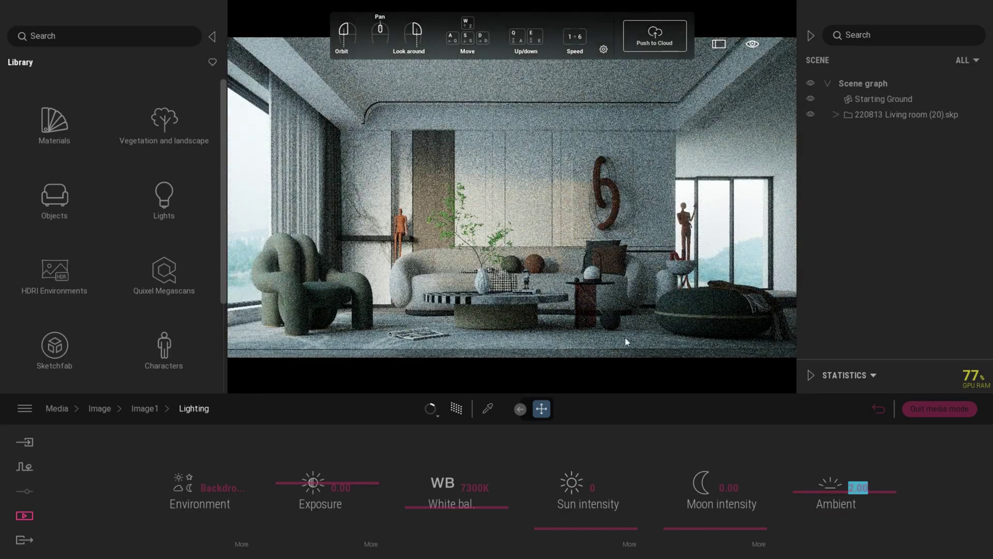
click(605, 491)
text(1)
key(Return)
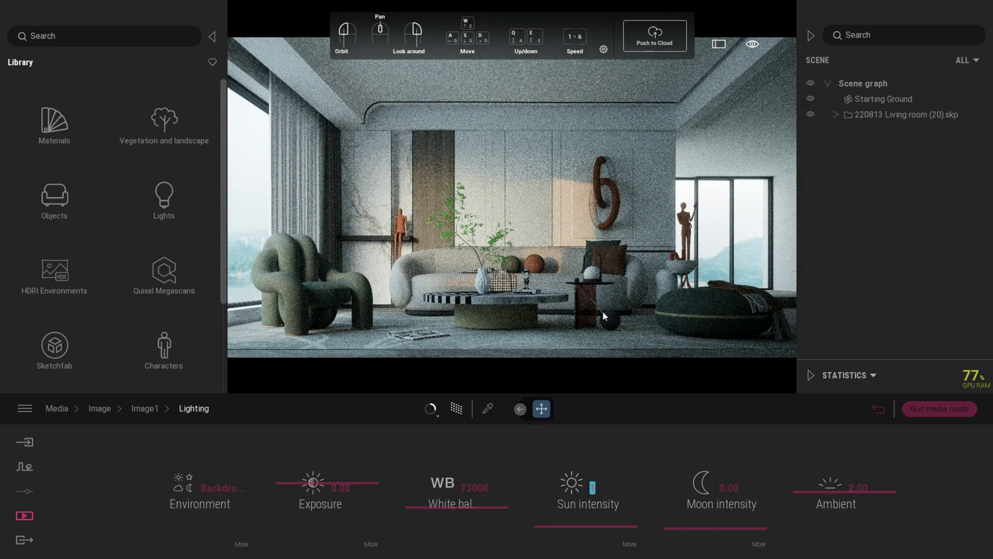
Step: Leave media mode and pick the material of a round ceiling light
click(942, 415)
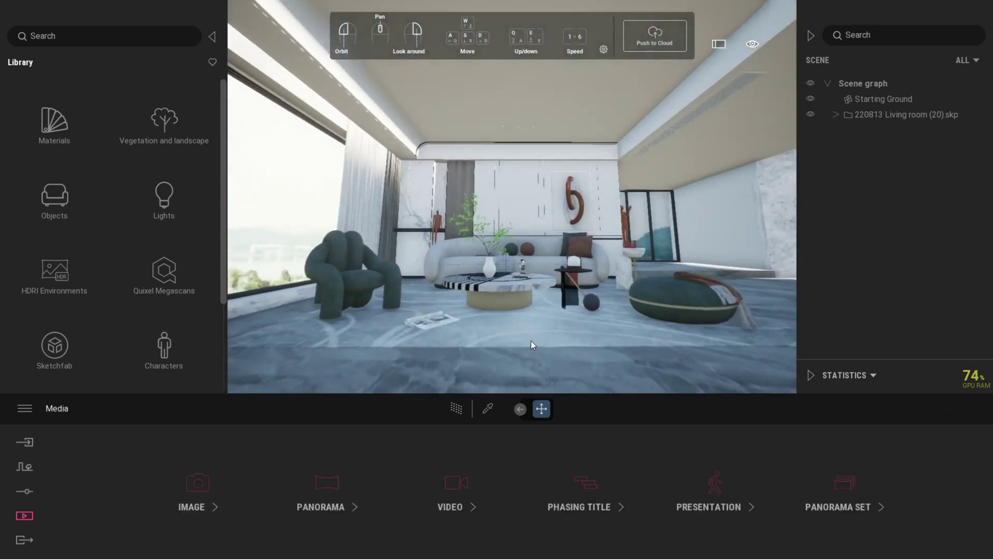
key(w)
right_drag(531, 340, 406, 354)
key(w)
key(w)
key(w)
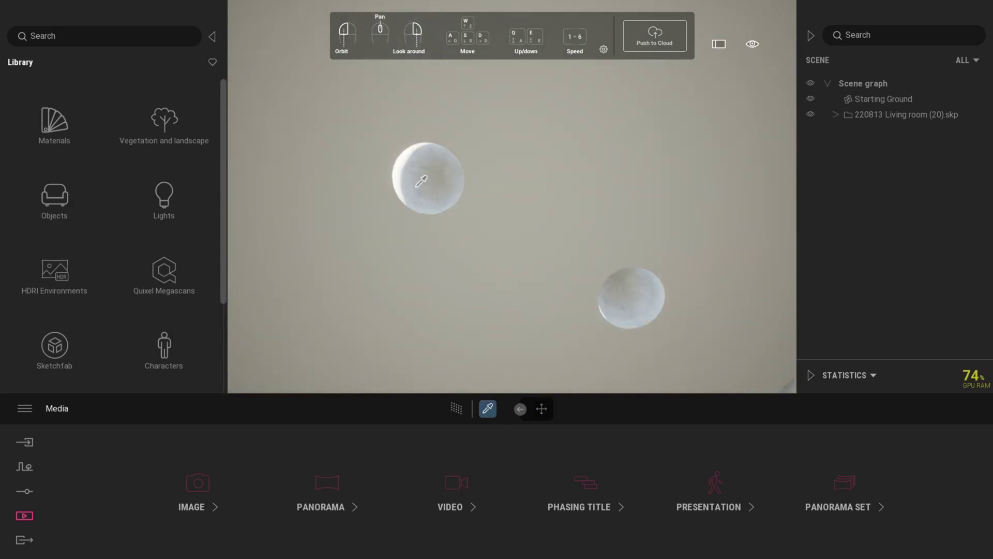
click(420, 189)
Step: Pick the white wall panel material behind the sofa and set its reflection to 60%
drag(420, 190, 459, 141)
key(s)
right_drag(454, 148, 496, 212)
click(546, 222)
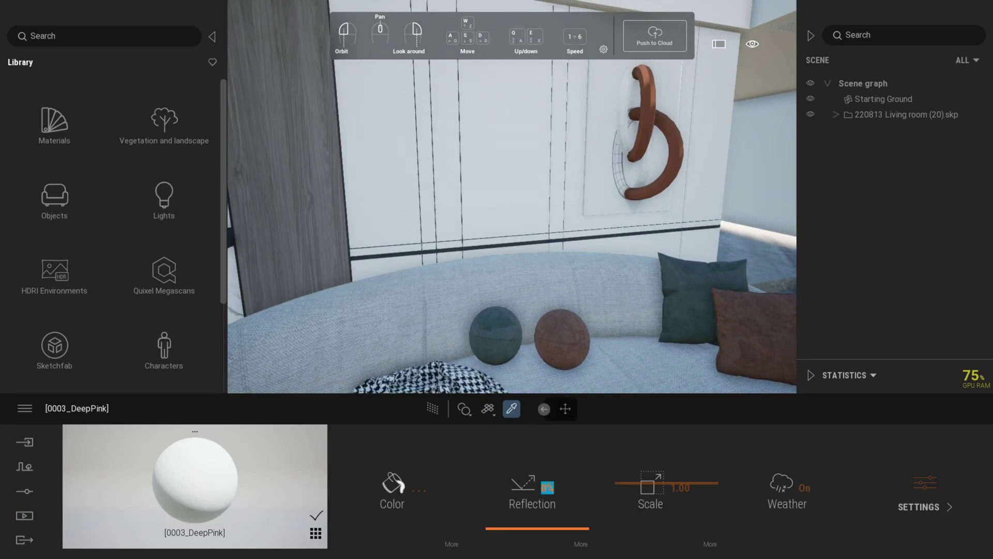
text(60)
key(Return)
Step: Pick the marble material and set the reflection of the light material around the window to 50%
right_drag(685, 331, 637, 334)
click(472, 332)
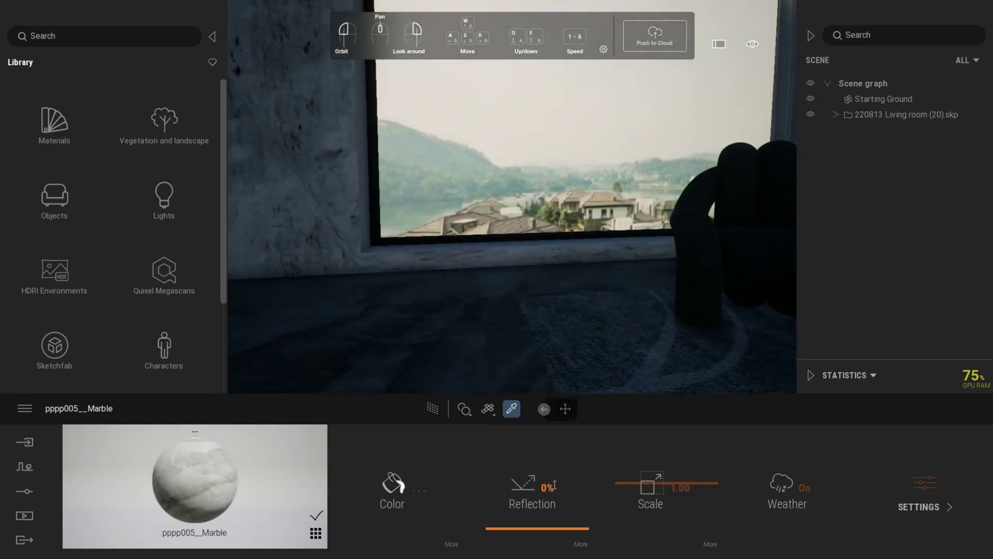
click(347, 237)
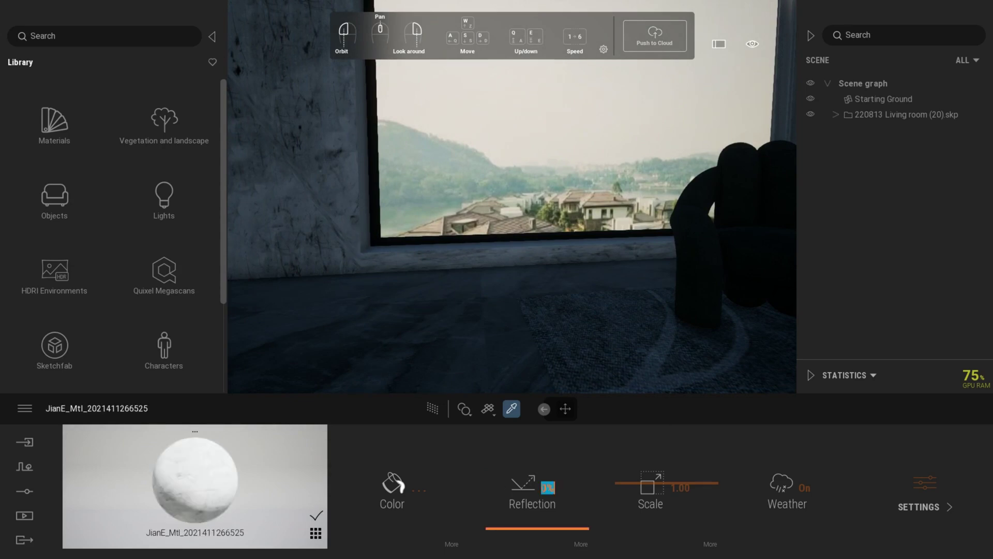
text(50)
key(Return)
Step: Pick the dark window frame material and set its reflection to 70%
right_drag(584, 274, 555, 298)
key(w)
click(542, 288)
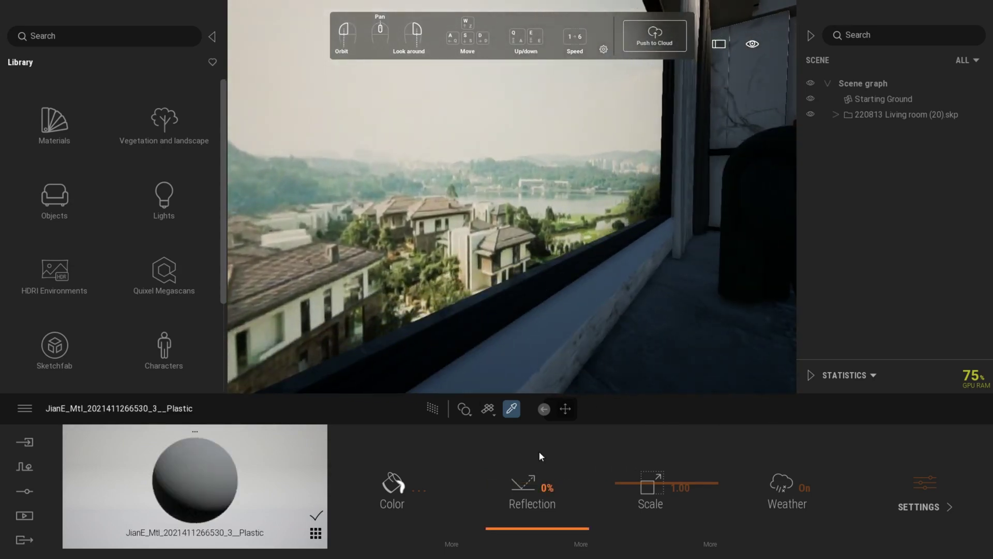
text(70)
key(Return)
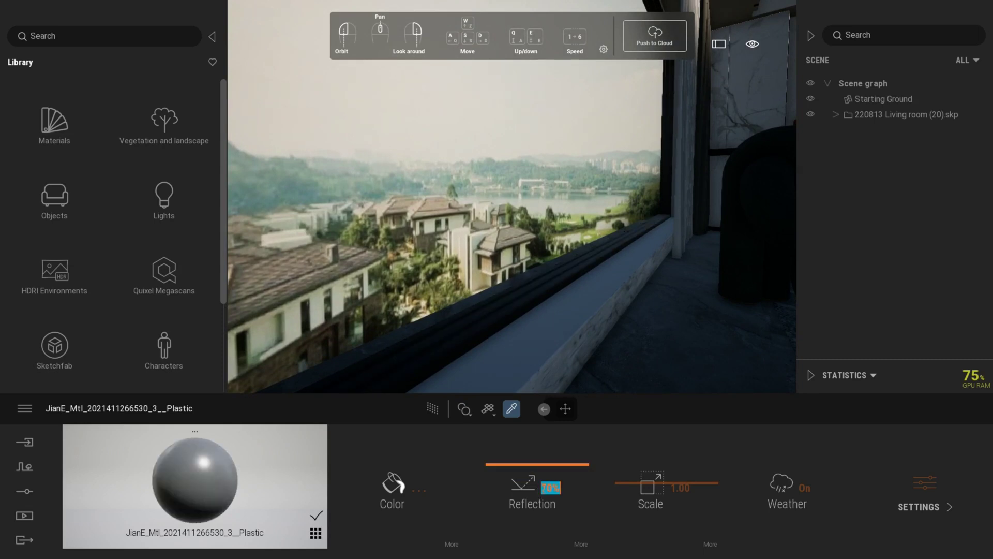
Step: Pick the brown material of the seated figure on the wall shelf and set its reflection to 89%
right_drag(496, 326, 559, 329)
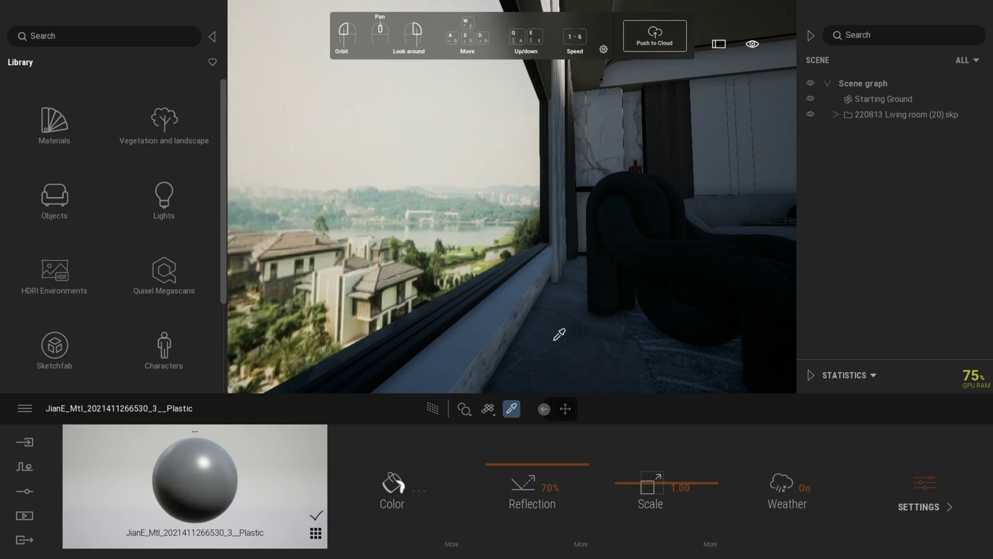
key(d)
key(w)
right_drag(598, 335, 578, 306)
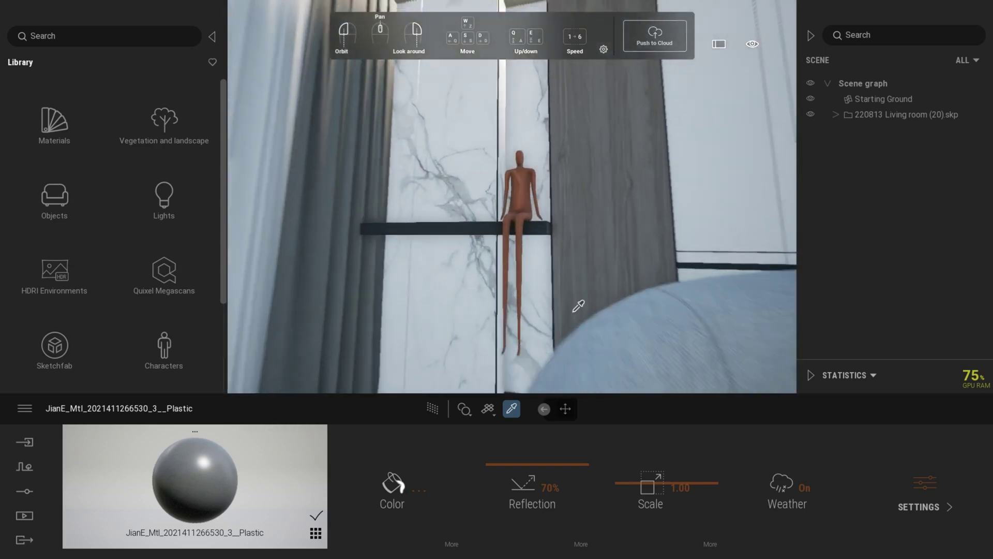
click(537, 202)
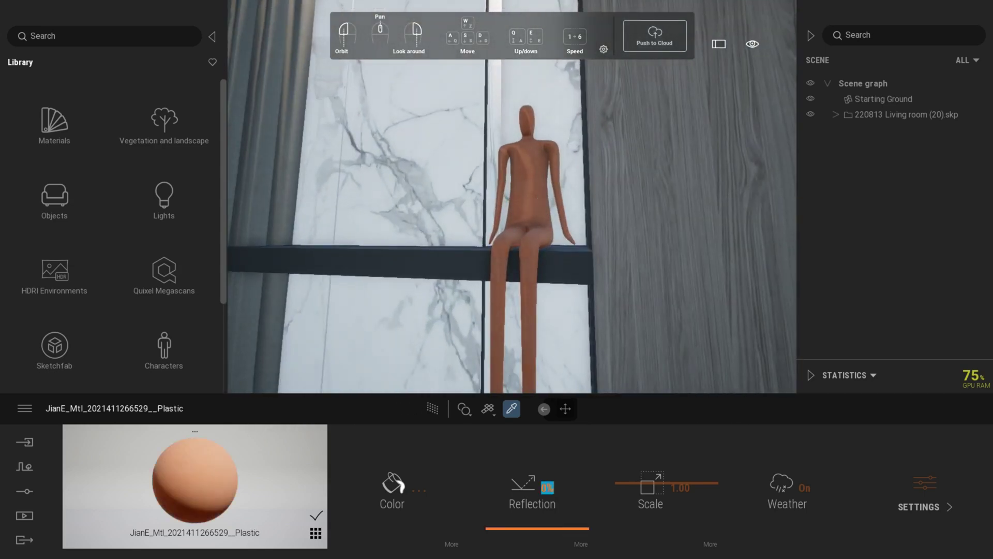
click(548, 487)
text(80)
key(Return)
Step: Pick the black material of the shelf under the seated figure and set its reflection to 80%
right_drag(509, 310, 554, 323)
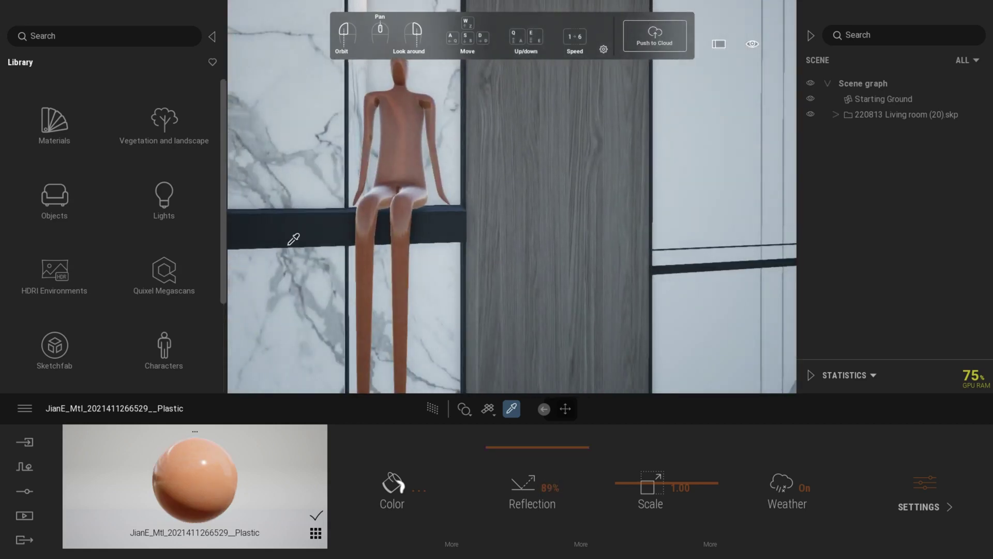
click(296, 239)
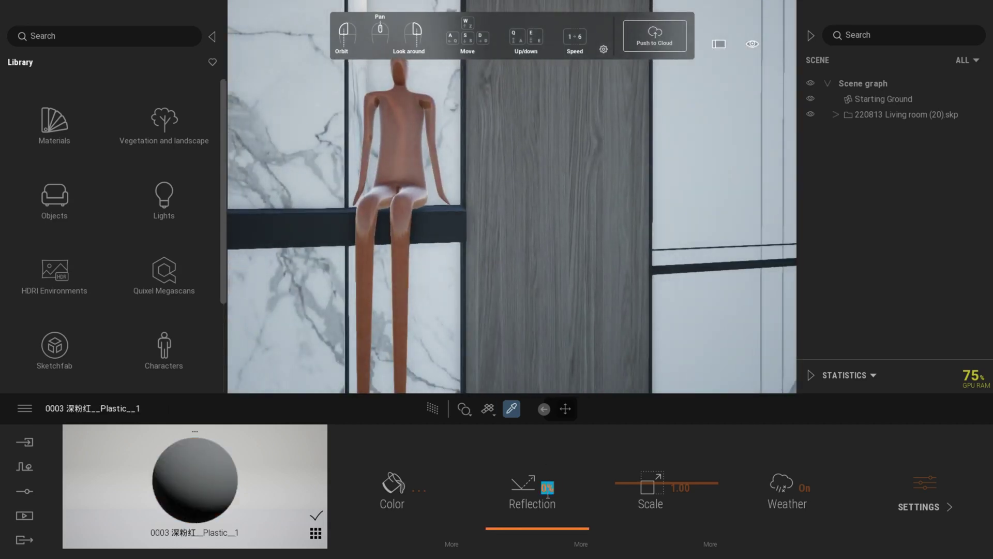
text(80)
key(Return)
Step: Pick the grey wood panel material beside the shelf and set its reflection to 60%
key(s)
right_drag(636, 331, 676, 308)
click(676, 311)
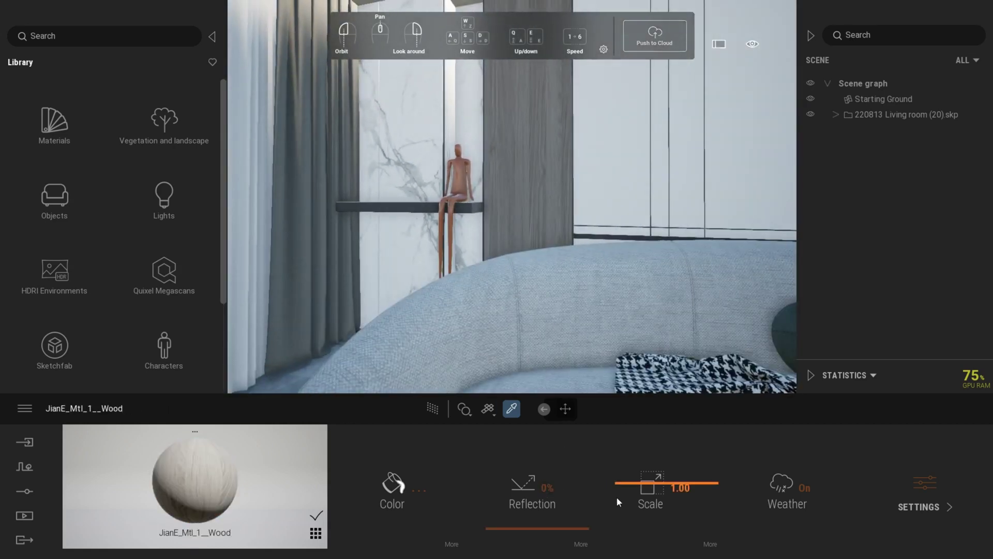
click(547, 487)
text(60)
key(Return)
Step: Pick the brown ring material of the wall sculpture above the sofa and set its reflection to 90%
right_drag(528, 269, 565, 207)
key(d)
key(w)
click(624, 137)
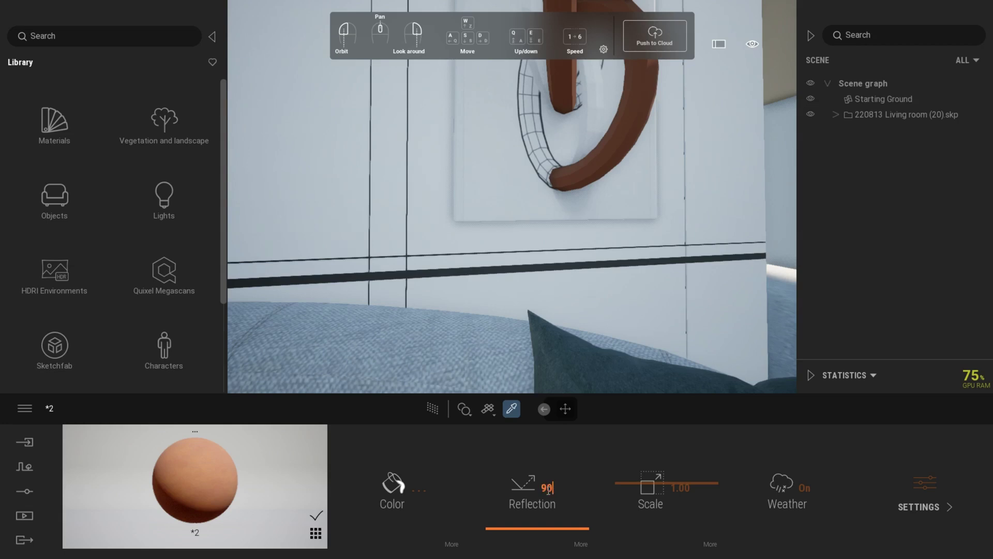
key(Return)
Step: Pick the white backing panel material behind the wall sculpture and set its reflection to 40%
right_drag(437, 361, 489, 253)
key(w)
key(s)
key(w)
click(357, 233)
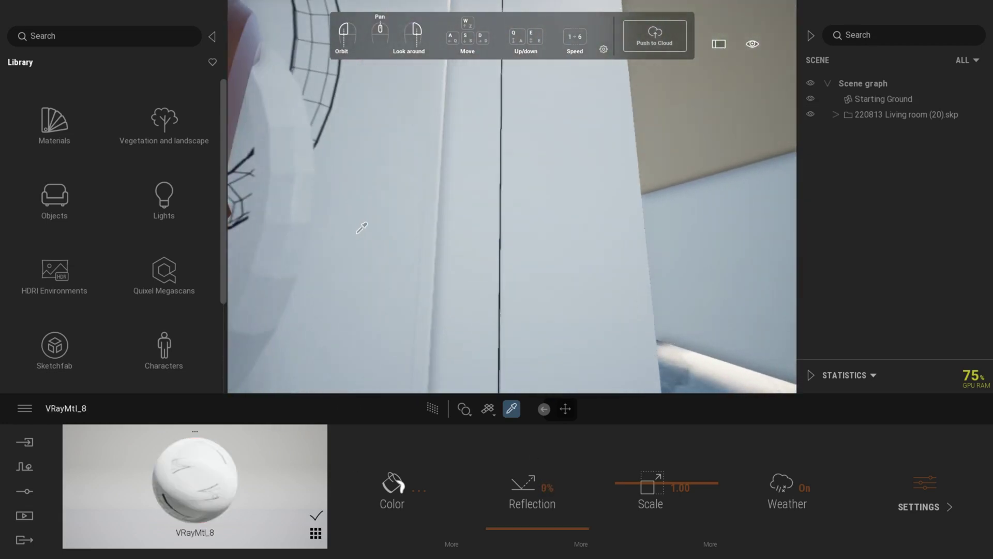
text(40)
key(Return)
Step: Pick the green leaf material of the plant on the coffee table and set its reflection to 20%
scroll(498, 283, down, 5)
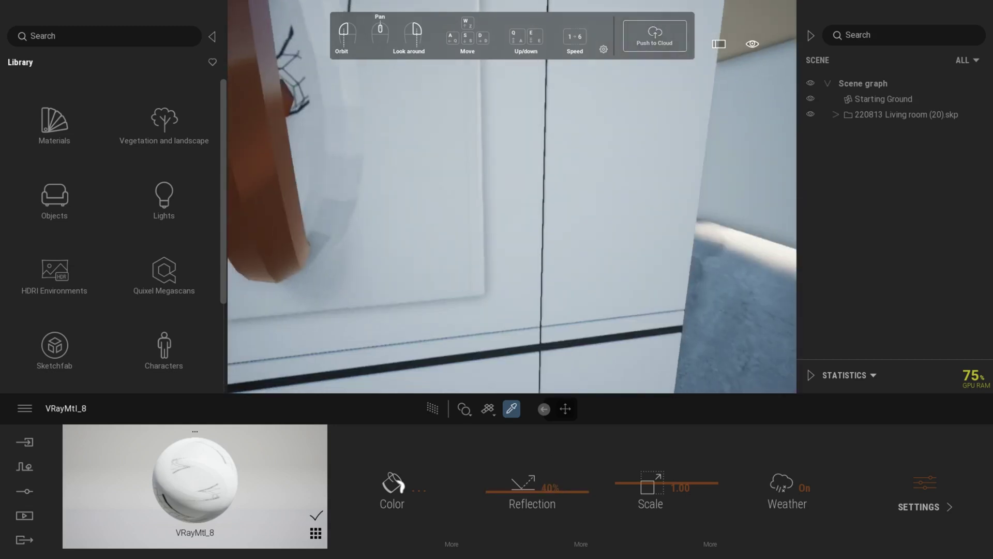
right_drag(498, 284, 428, 254)
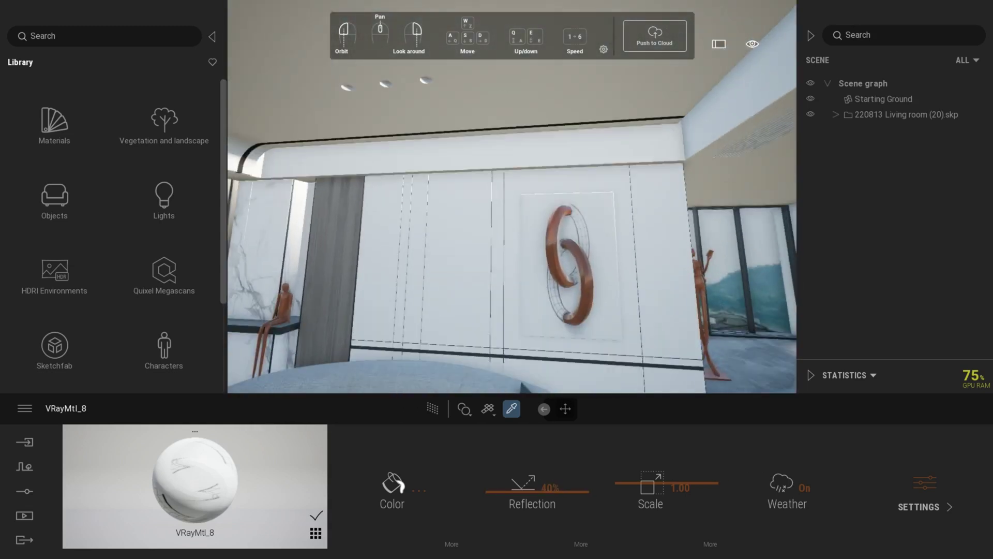
right_drag(435, 313, 326, 445)
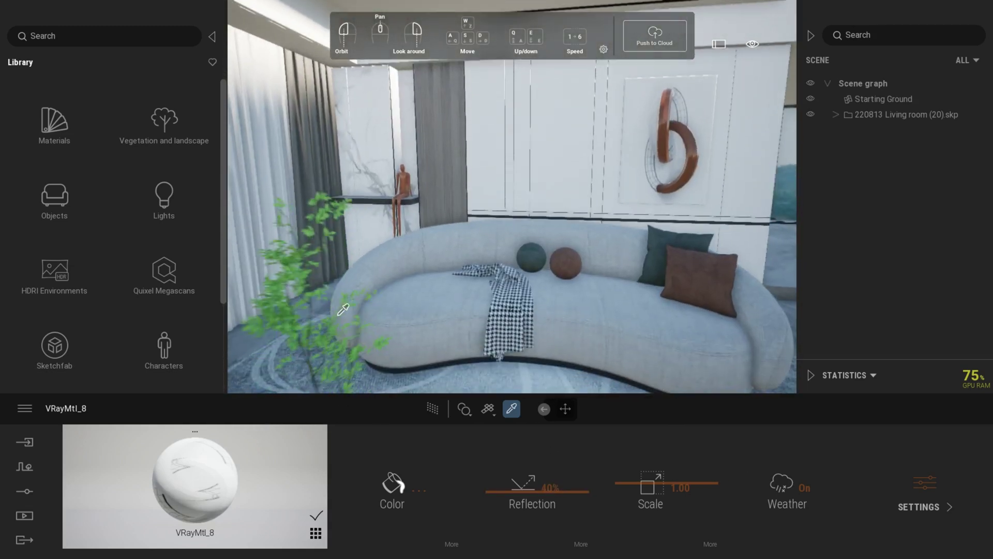
right_drag(719, 290, 670, 333)
click(670, 334)
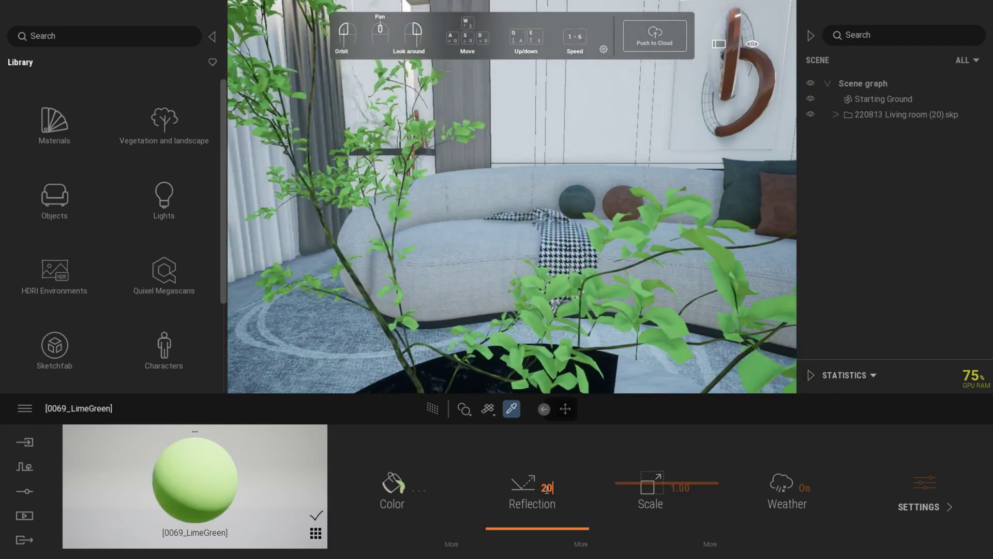
key(Return)
Step: Pick the plant's branch material, and set the reflection of the white ceramic vase material to 90%
scroll(447, 253, up, 5)
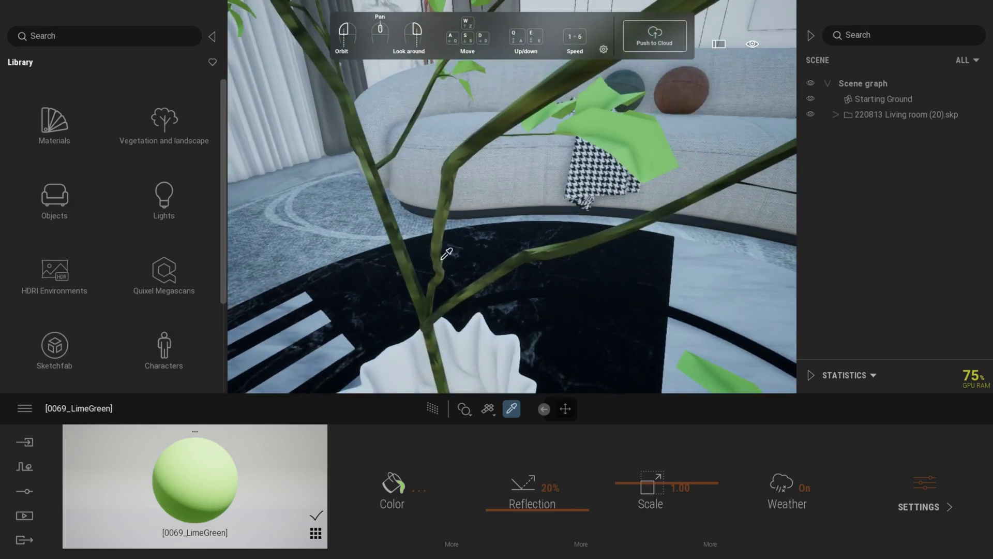
click(446, 253)
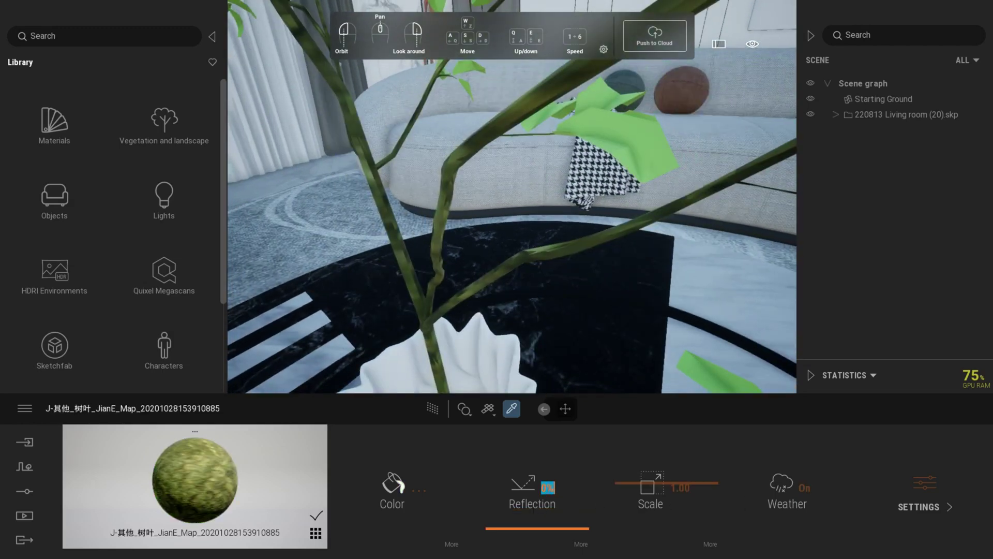
scroll(565, 277, up, 5)
click(575, 281)
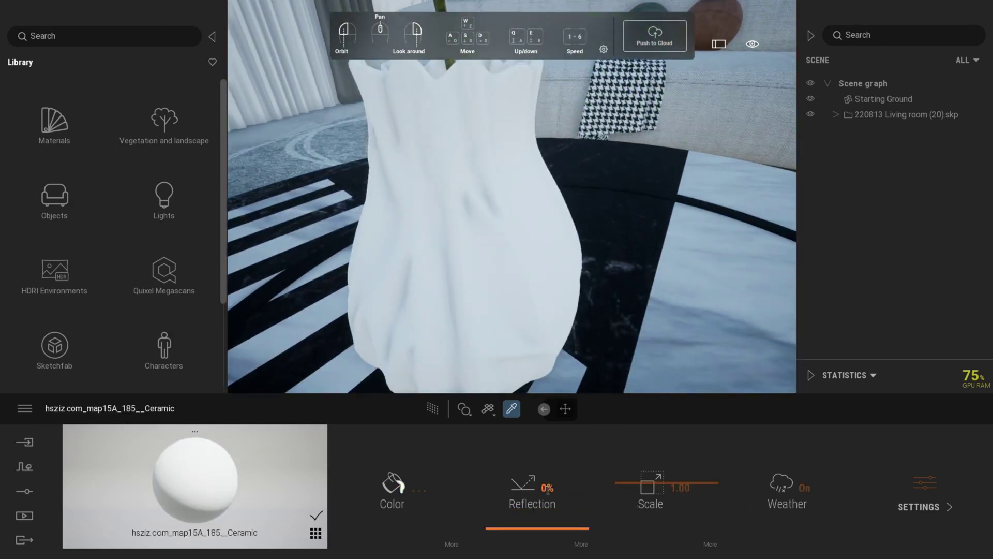
click(548, 489)
text(90)
key(Return)
Step: Set the reflection of the coffee table's white marble top to 80% and of its beige base to 60%
right_drag(610, 289, 667, 289)
scroll(584, 300, down, 5)
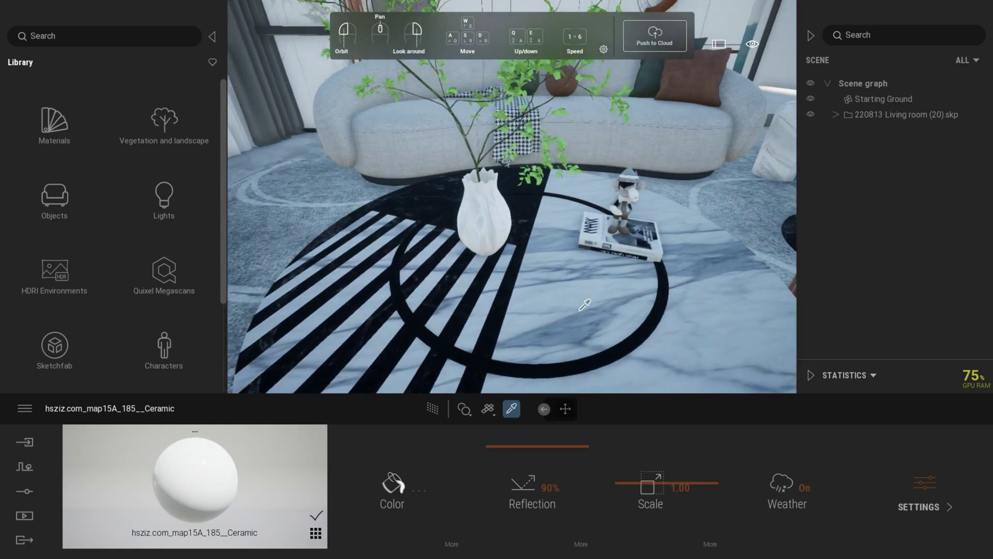
click(579, 305)
scroll(543, 247, up, 5)
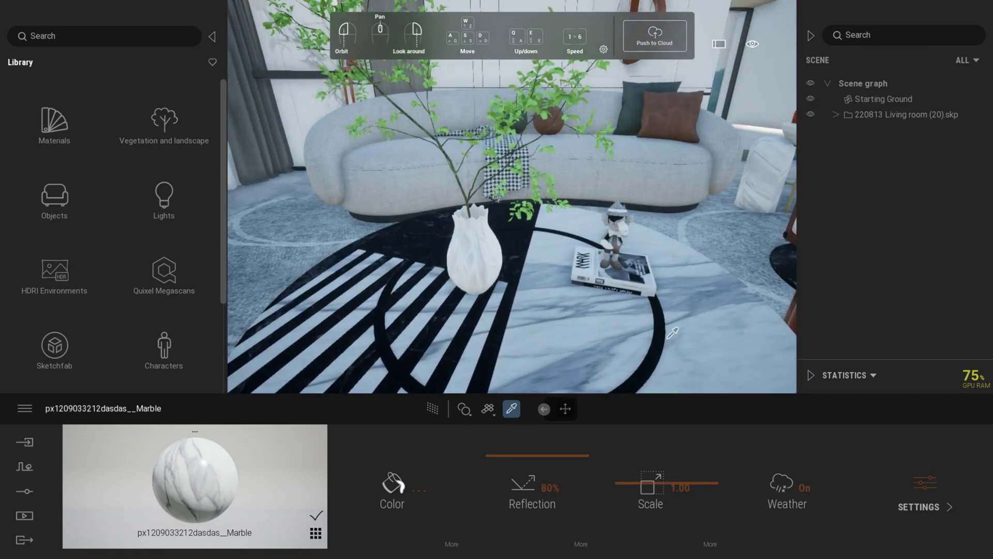
click(542, 246)
click(548, 487)
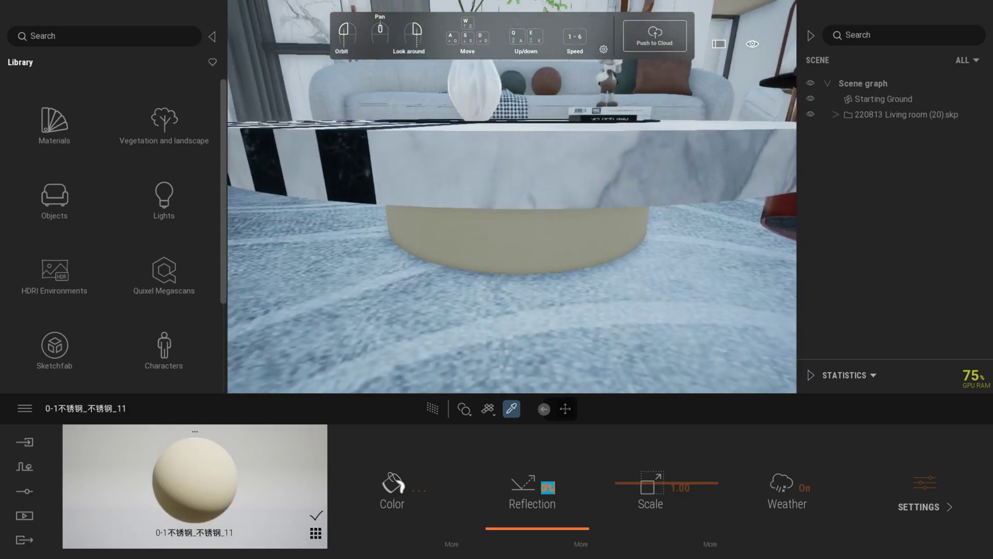
text(60)
key(Return)
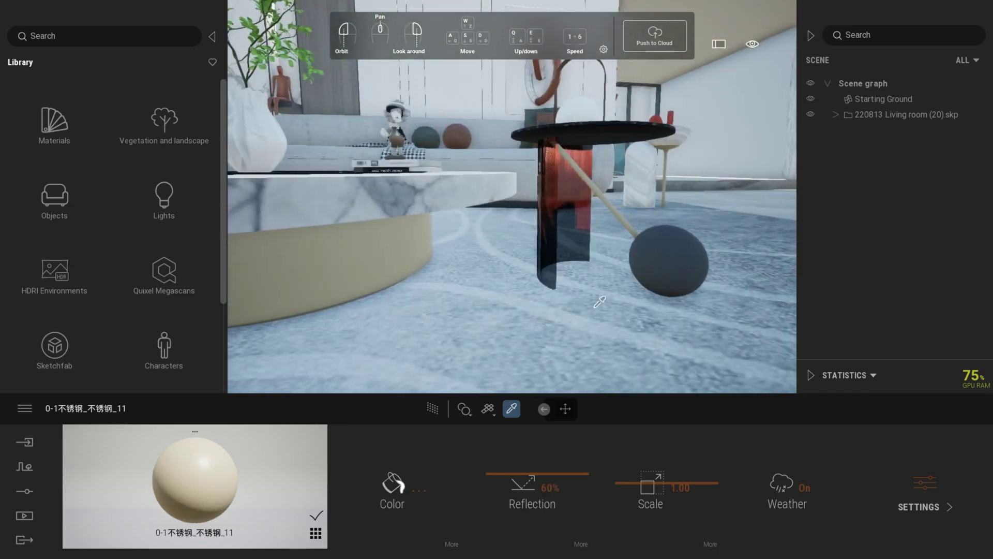
Step: Set the reflection of the side table's grey ball and of its black marble top to 80% each
click(599, 301)
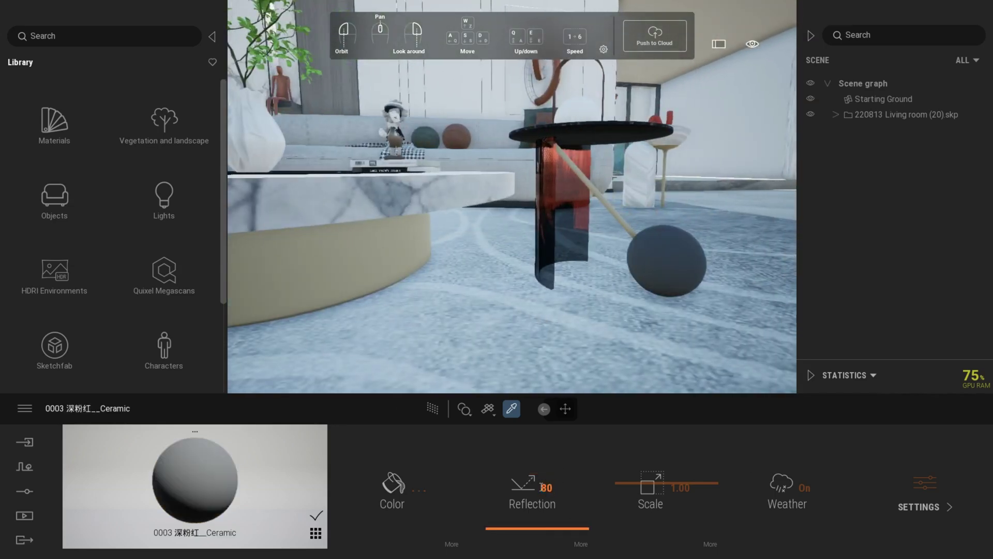
key(Return)
mouse_move(573, 210)
right_down()
mouse_move(595, 210)
mouse_move(573, 211)
mouse_move(573, 220)
right_up()
key(w)
click(612, 210)
click(573, 211)
key(e)
click(576, 264)
click(548, 488)
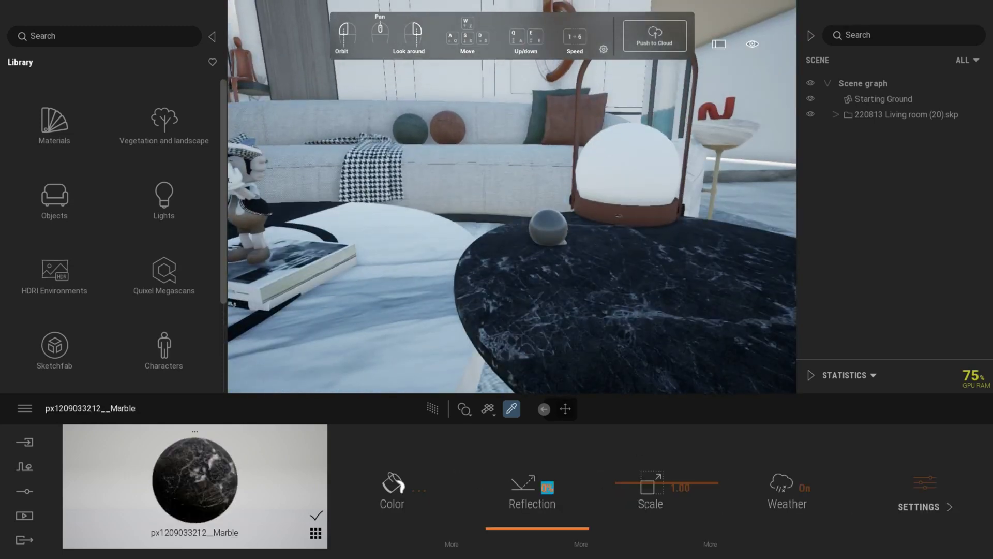
text(80)
key(Return)
Step: Set the reflection of the table lamp's brown base to 80% and pick the material of its white globe
click(656, 214)
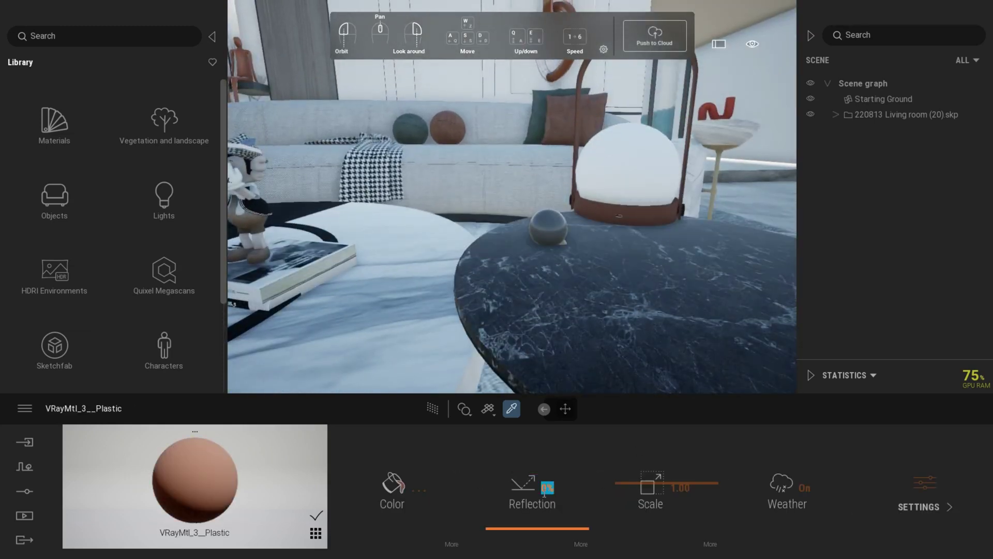
text(80)
key(Return)
right_drag(563, 189, 652, 193)
click(596, 186)
key(s)
key(s)
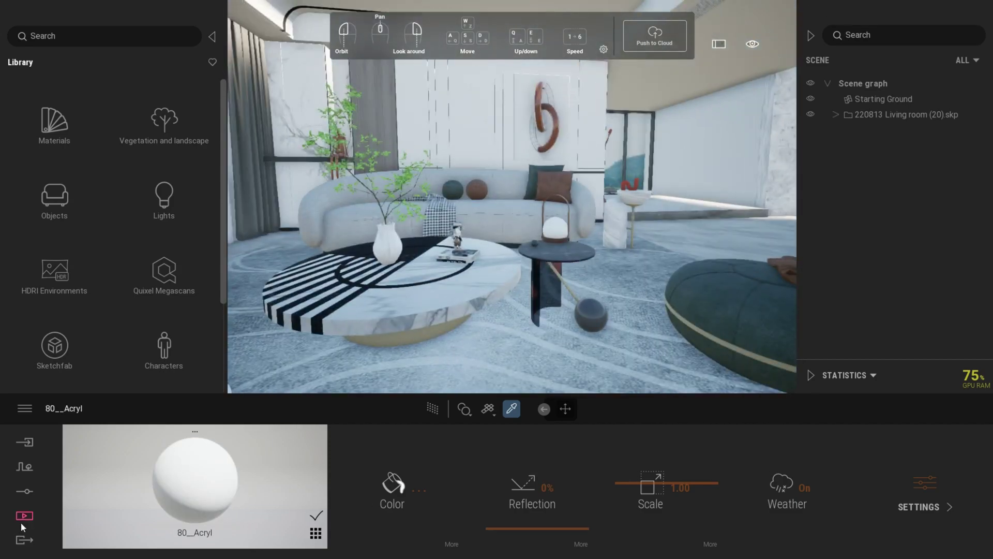
Step: Return to media mode and open the saved images
click(23, 516)
click(195, 505)
click(199, 453)
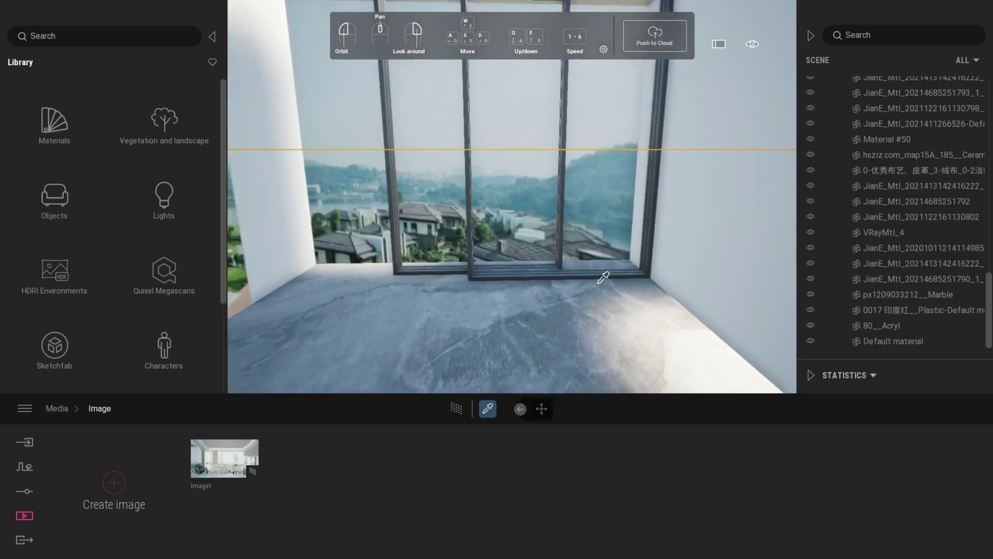
Step: Place a Box 1m primitive from the library on the floor in front of the window in the bright corner
key(w)
right_drag(603, 275, 644, 318)
click(54, 196)
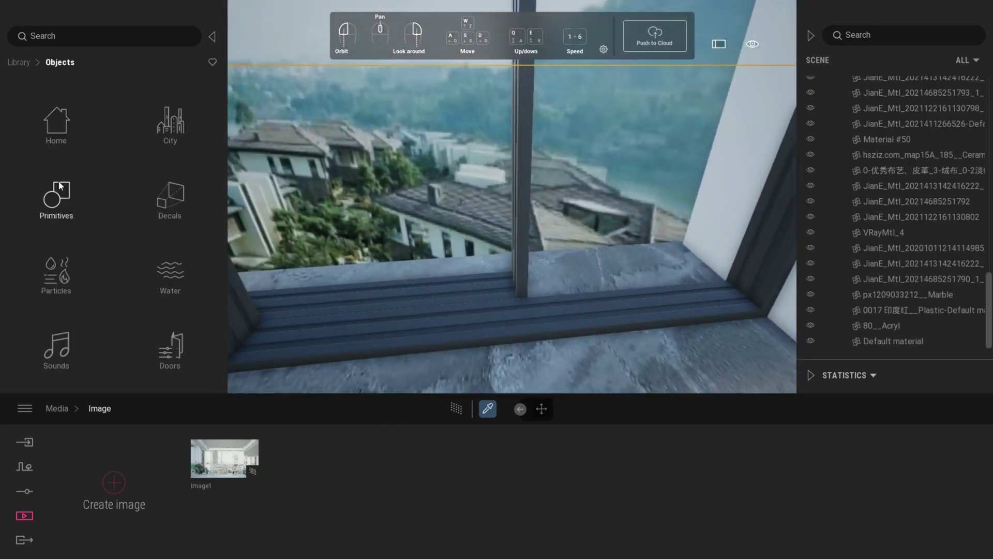
click(52, 194)
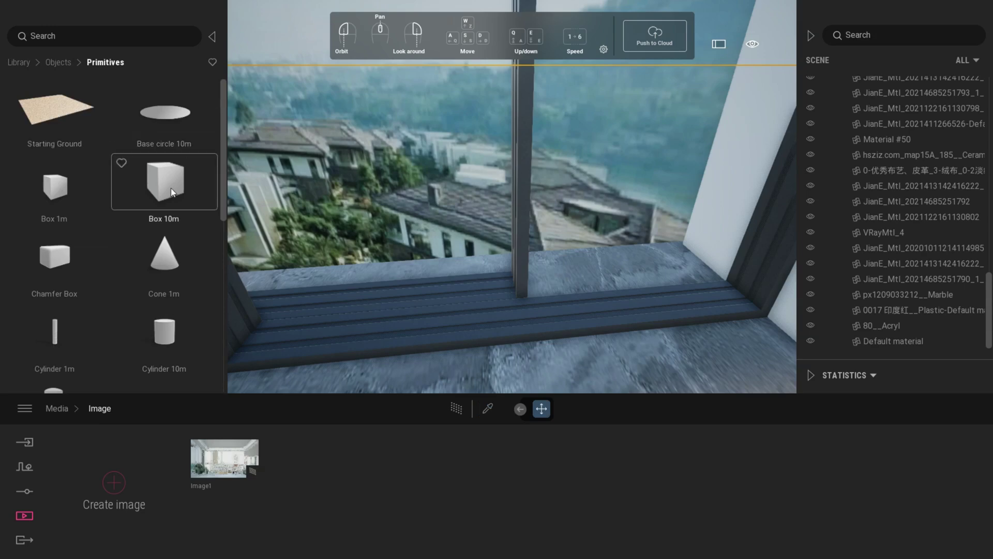
drag(73, 220, 491, 321)
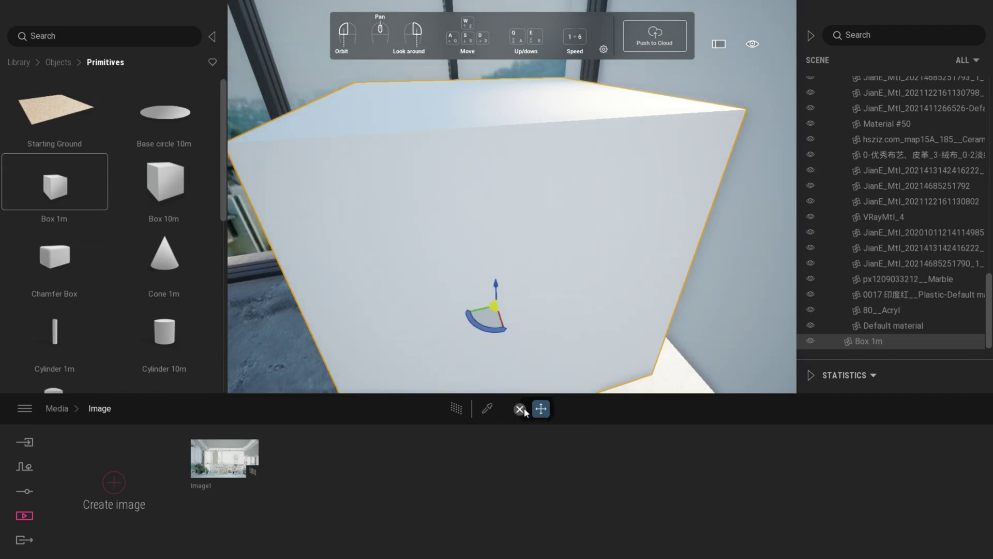
Step: Scale the 1 m box down in depth to make a thin upright panel
click(509, 410)
drag(505, 331, 405, 32)
drag(440, 155, 519, 418)
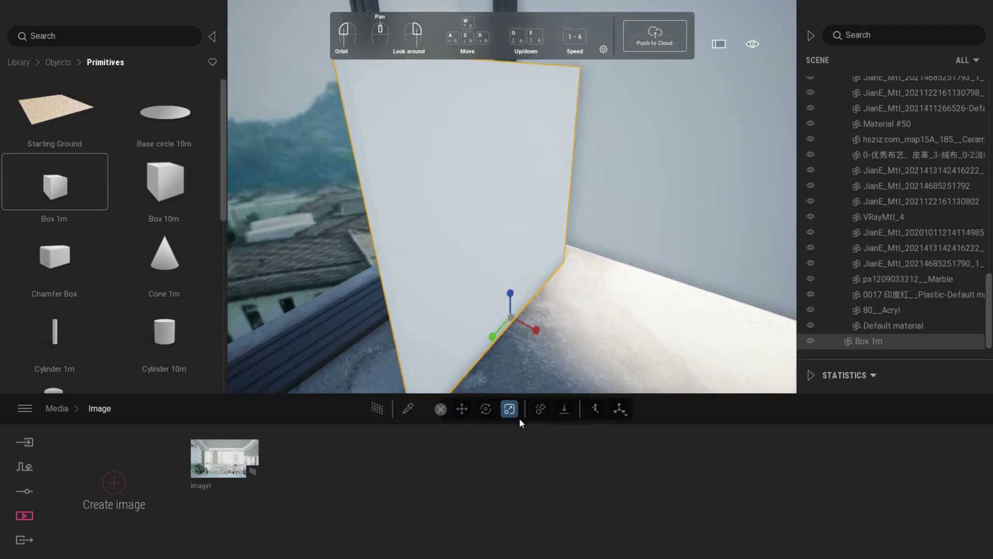
Step: Move the thin box panel into the window opening, onto the frame's bottom rail near the wall corner
click(462, 409)
drag(517, 334, 452, 265)
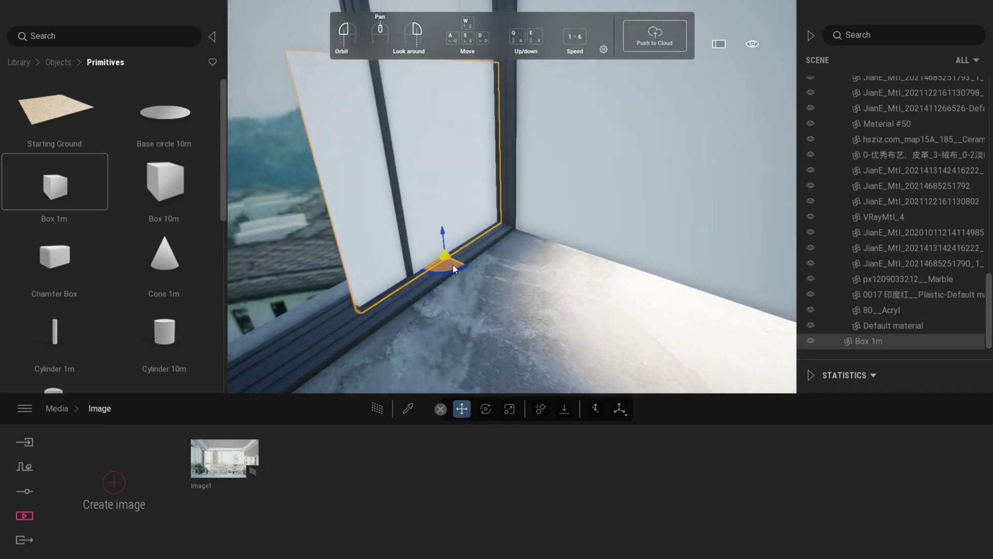
key(w)
right_drag(452, 265, 374, 297)
drag(404, 296, 449, 316)
right_drag(449, 317, 413, 320)
key(s)
Step: Scale the box panel taller and adjust its thickness and width to suit the window opening
click(509, 408)
drag(430, 308, 448, 241)
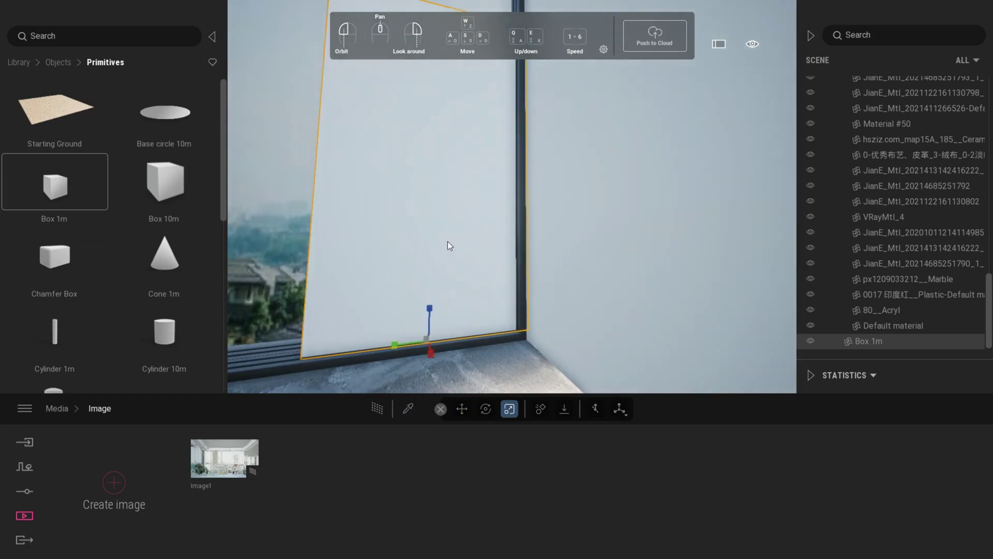
key(s)
right_drag(447, 241, 452, 244)
drag(446, 359, 449, 336)
right_drag(449, 336, 440, 334)
drag(438, 335, 479, 340)
Step: Shift the box panel along the window's bottom rail to align it with the frame
click(462, 409)
right_drag(444, 331, 382, 360)
key(w)
drag(380, 361, 420, 356)
right_drag(420, 356, 481, 322)
key(w)
Step: Widen the box panel to span the window opening and nudge it into place along the rail
click(509, 409)
drag(595, 240, 515, 310)
click(462, 408)
key(space)
drag(516, 266, 525, 268)
click(462, 409)
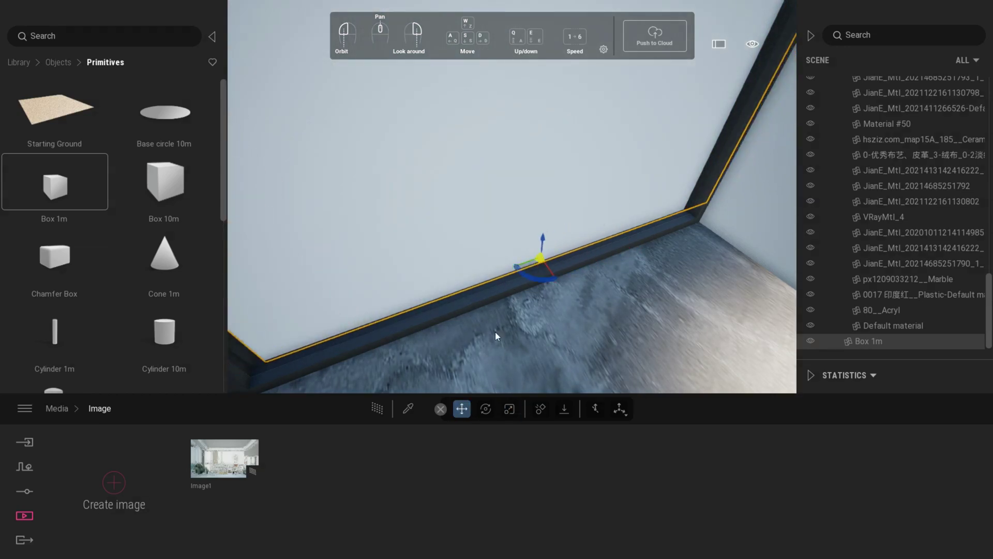
Step: Fine-tune the box panel's position against the window's bottom rail and adjust its thickness near the wall corner
drag(495, 331, 543, 282)
drag(562, 270, 559, 270)
drag(556, 289, 476, 284)
click(509, 409)
drag(498, 347, 388, 317)
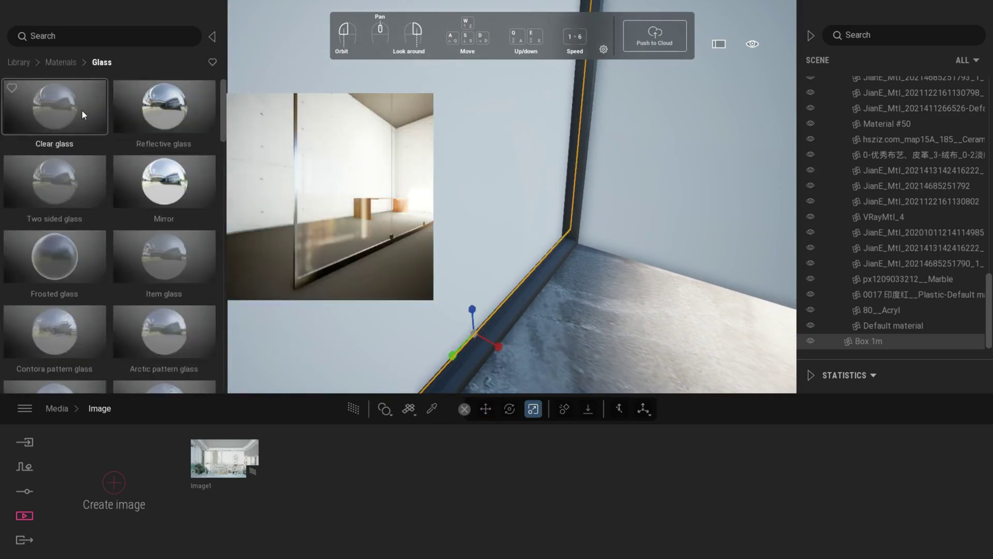
Step: Apply the Clear glass material to the box panel in the window opening
click(84, 111)
drag(412, 188, 598, 430)
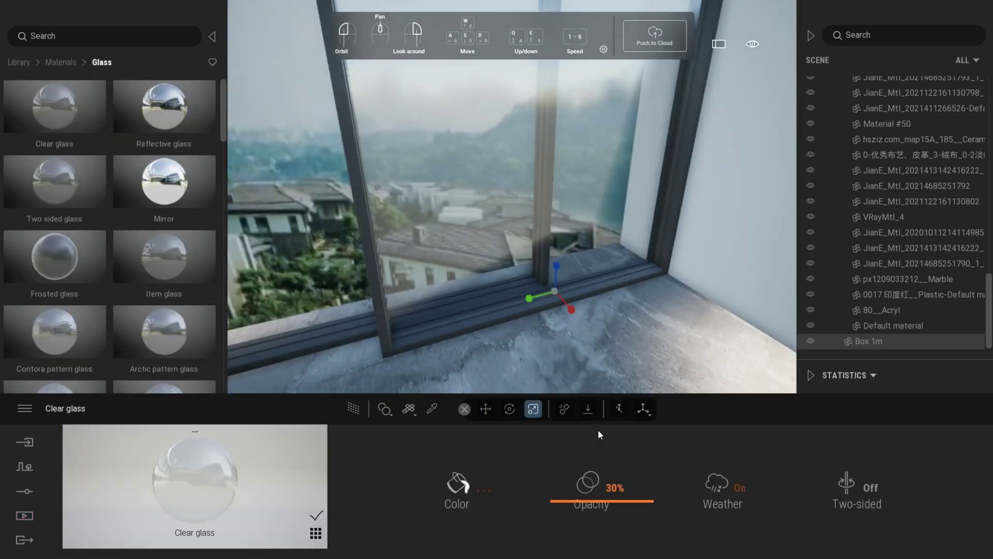
Step: Copy the clear glass panel along the bottom rail to the adjacent pane of the window
click(488, 411)
shift+drag(561, 290, 446, 308)
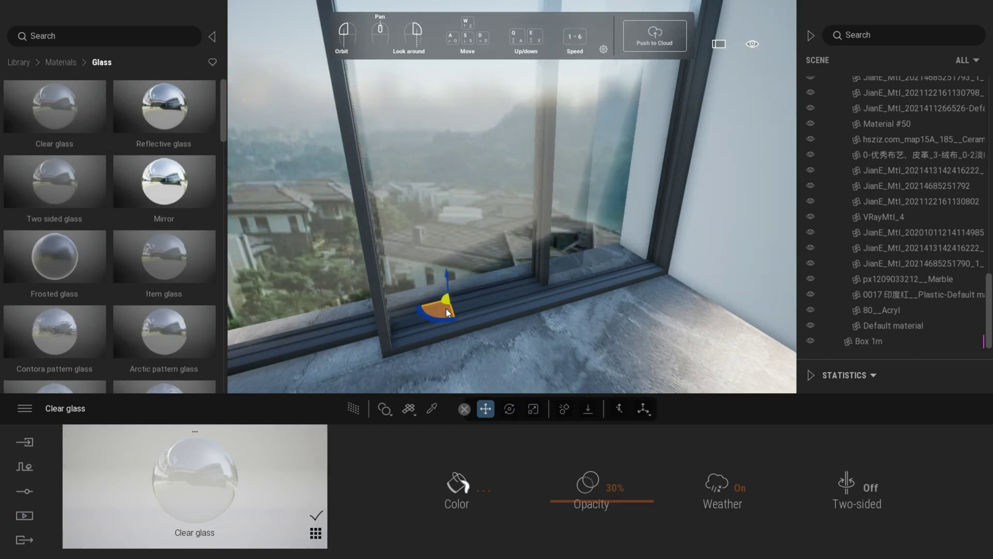
click(460, 333)
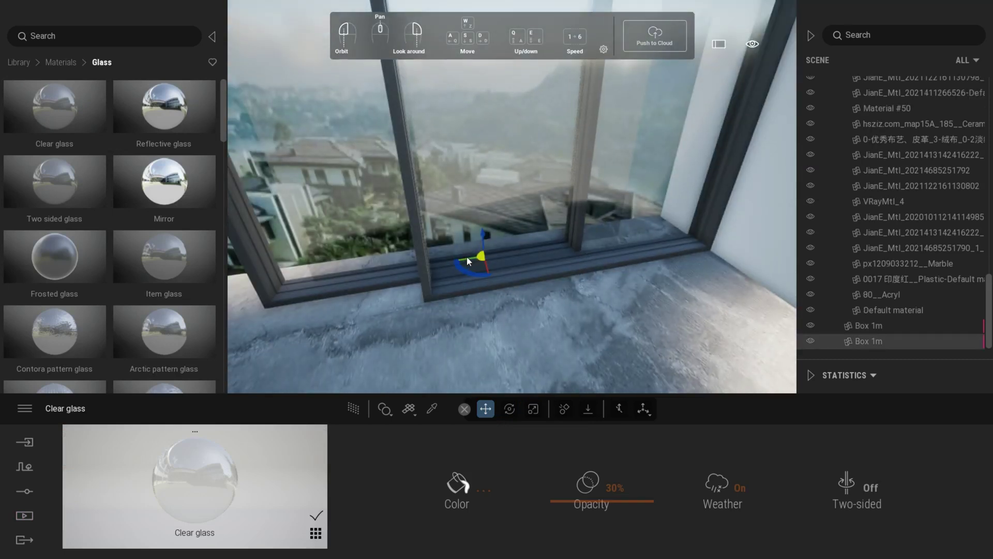
Step: Shift the copied glass panel along the rail so it sits properly within the adjacent window frame
click(466, 259)
drag(465, 262, 438, 268)
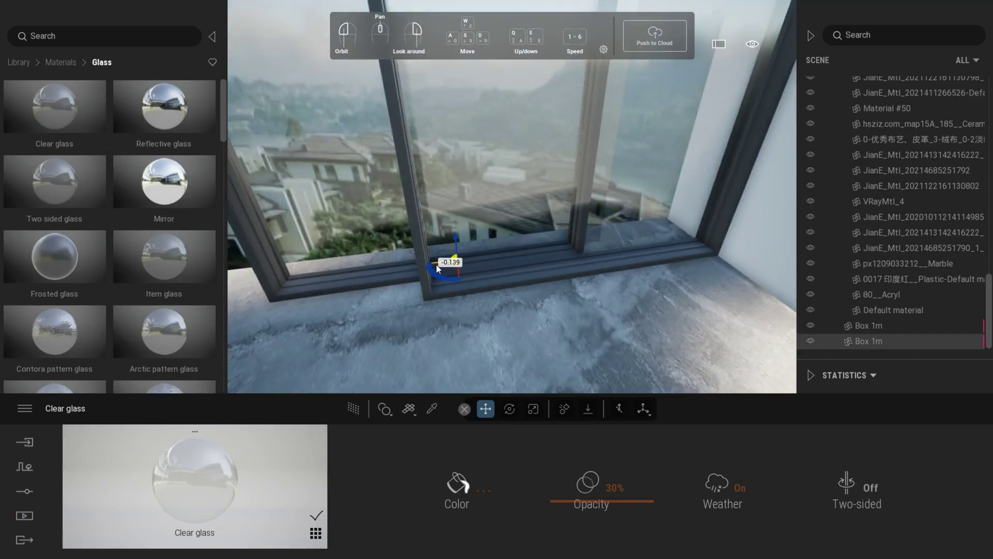
click(533, 408)
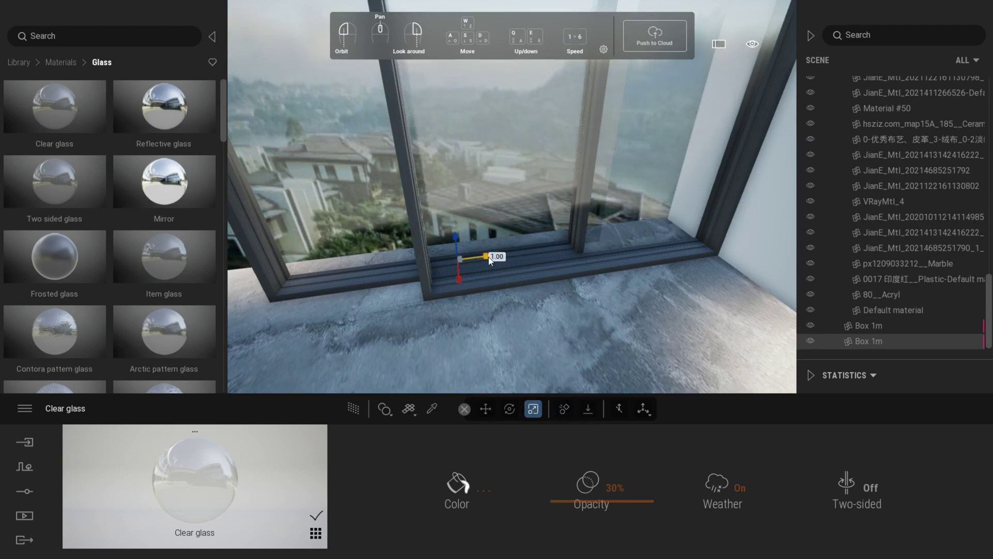
click(489, 411)
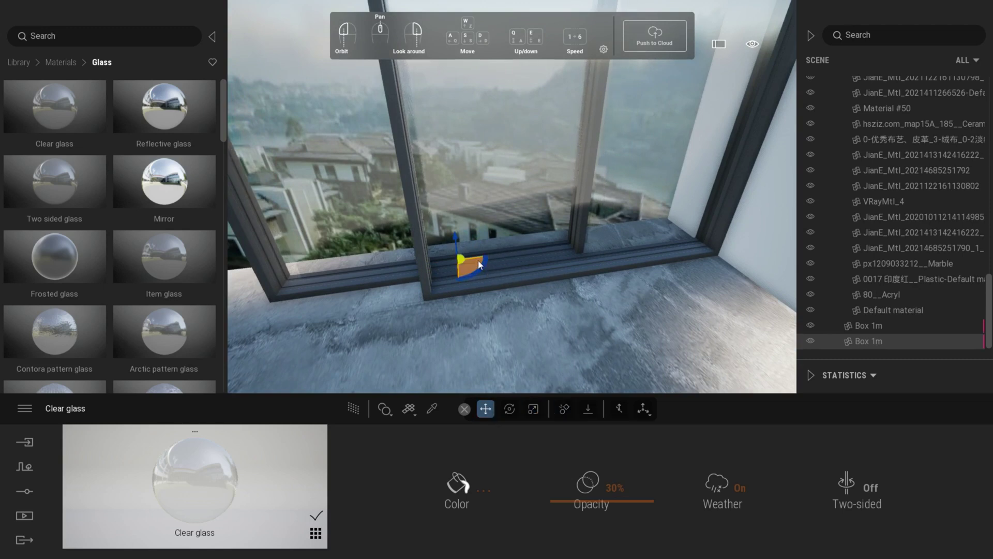
drag(478, 264, 467, 265)
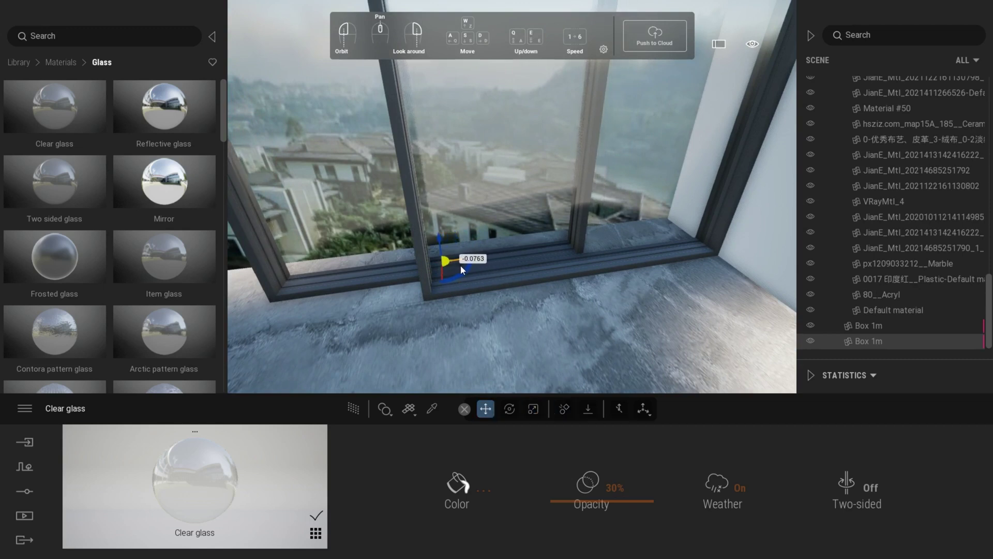
Step: Preview the window glass in the path-traced Image1 view and return to the editable scene
click(25, 517)
click(224, 456)
click(224, 459)
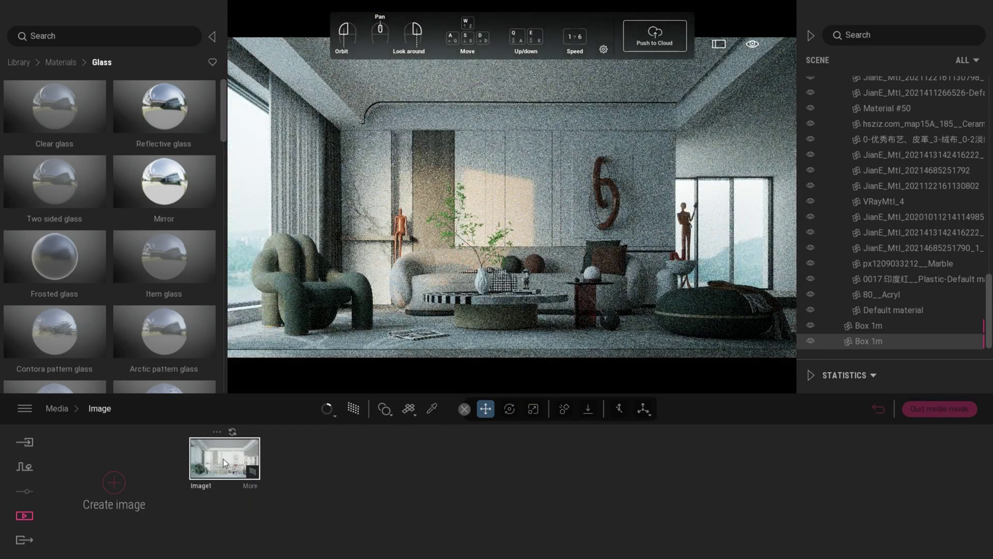
click(948, 414)
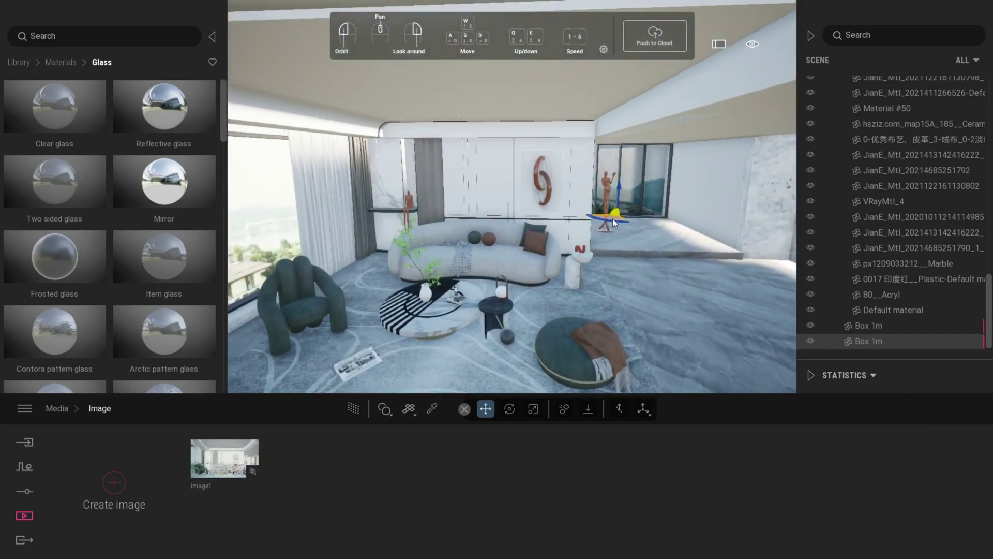
Step: Copy a glass panel across the room to the large window beside the green armchair
shift+drag(612, 218, 292, 308)
click(462, 336)
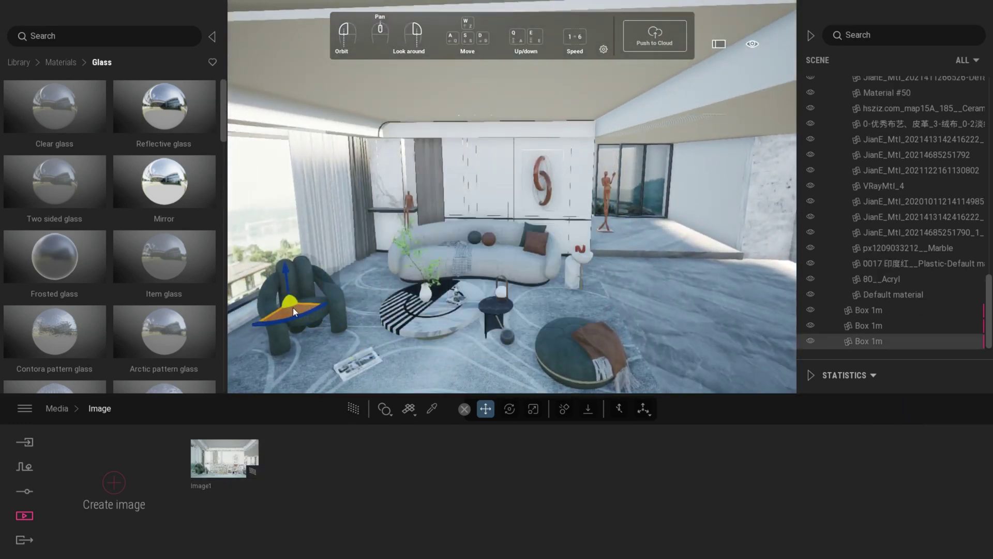
scroll(292, 308, up, 5)
right_drag(299, 314, 473, 309)
middle_drag(473, 309, 507, 312)
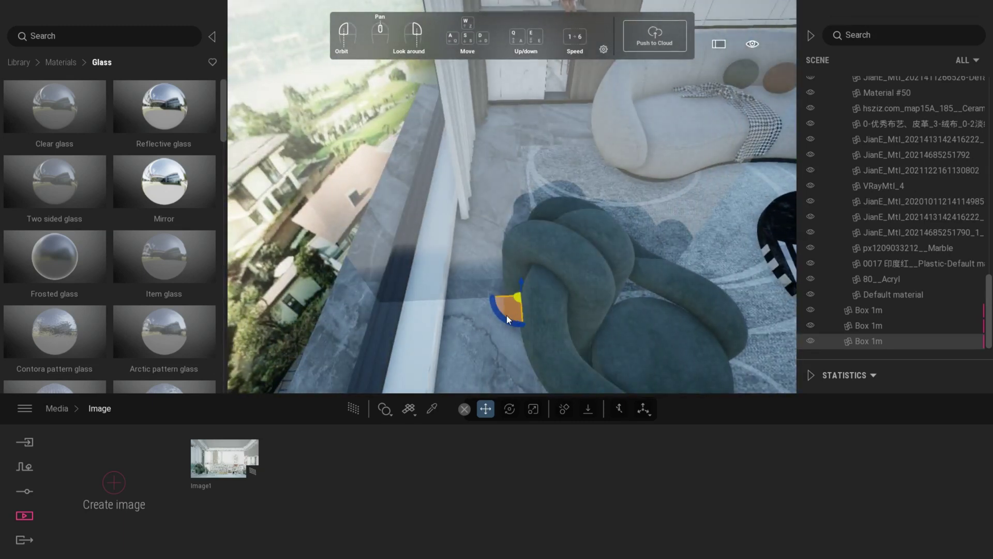
drag(503, 317, 448, 282)
Step: Scale and shift the copied glass panel to fill the large window, and check it in the Image1 view
click(499, 309)
drag(498, 309, 544, 226)
scroll(441, 242, down, 5)
click(494, 217)
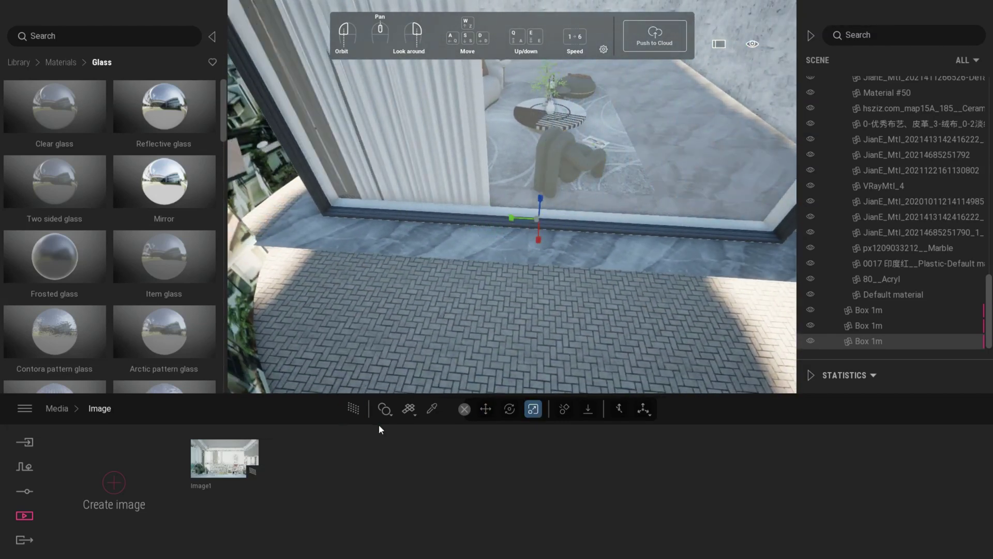
click(485, 409)
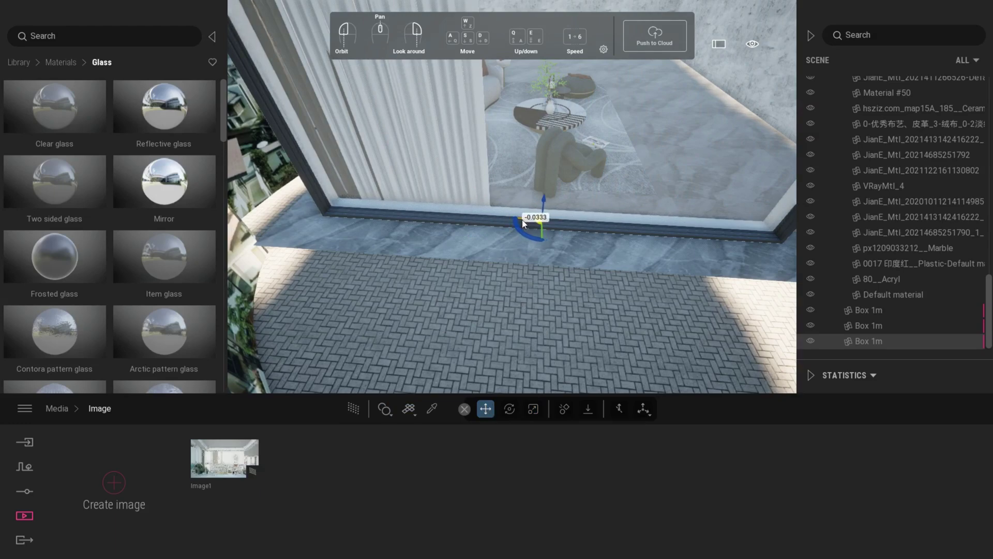
click(246, 446)
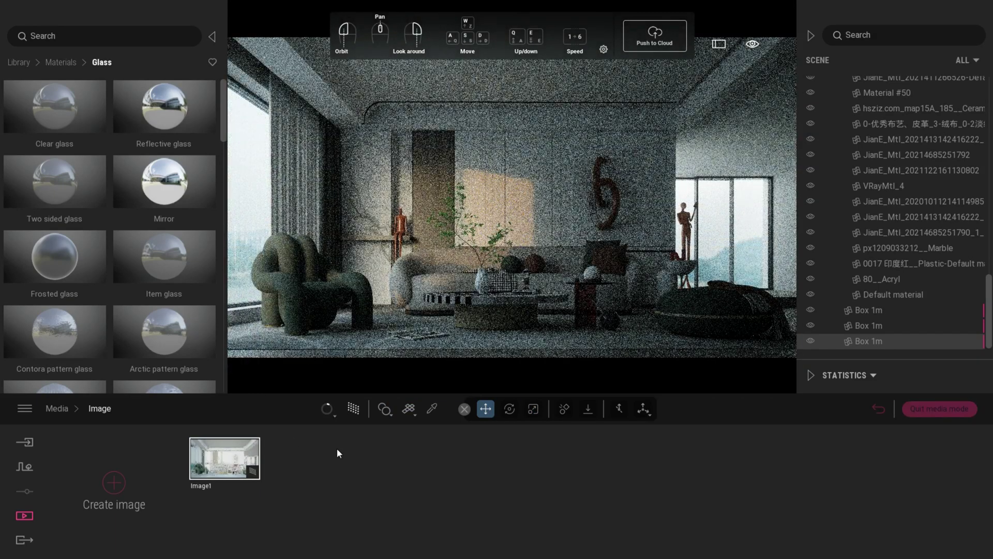
click(940, 409)
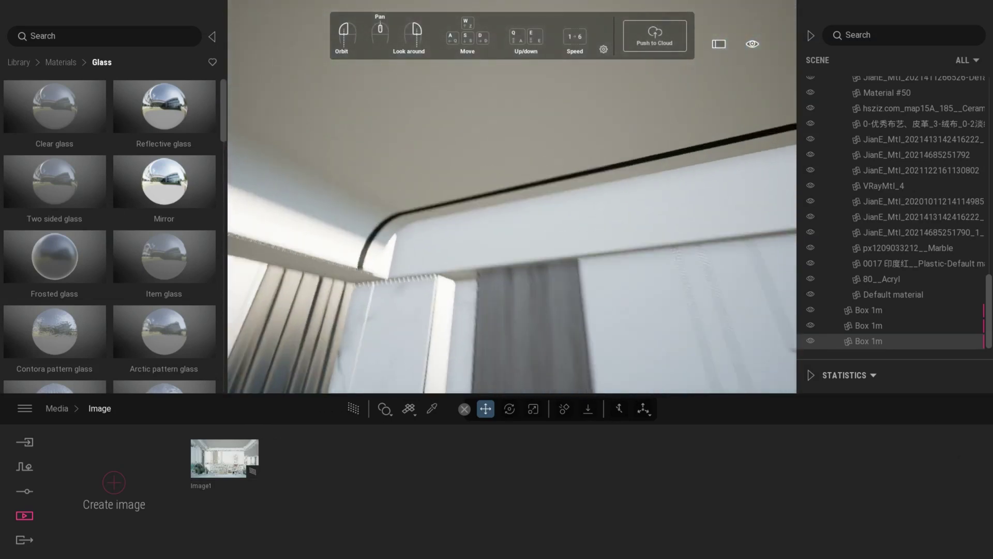
Step: Sample the black ceiling trim material and set its reflection to 60%
key(i)
click(256, 246)
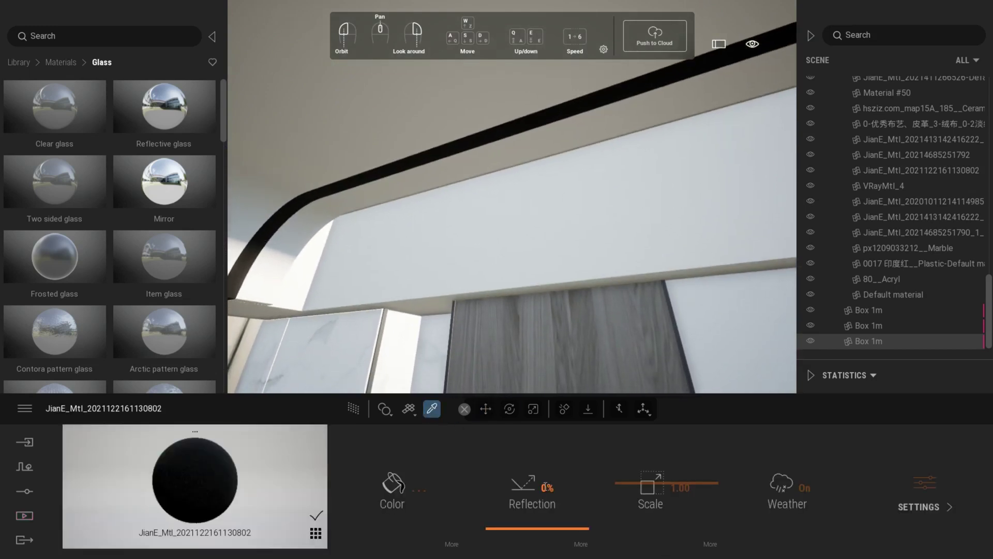
text(60)
key(Return)
Step: Check the dark edge strip's material beside the wood panel and set the black ceiling trim's reflection to 70%
right_drag(559, 217, 578, 276)
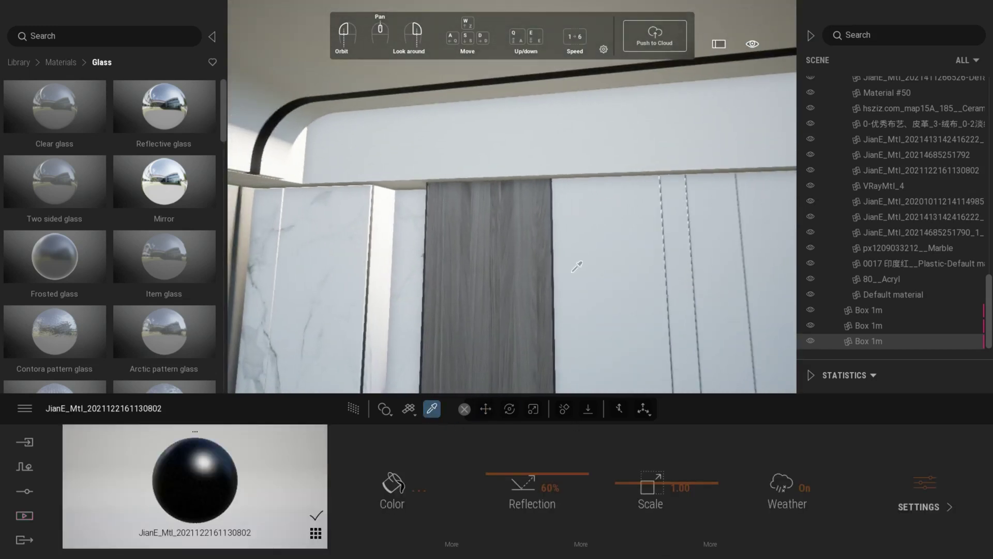
scroll(577, 276, up, 3)
click(541, 267)
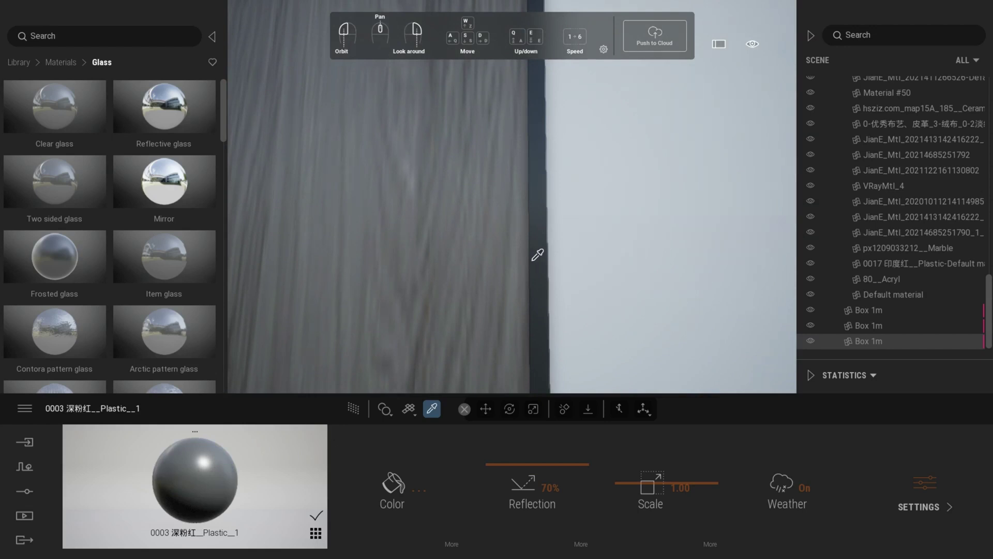
click(373, 143)
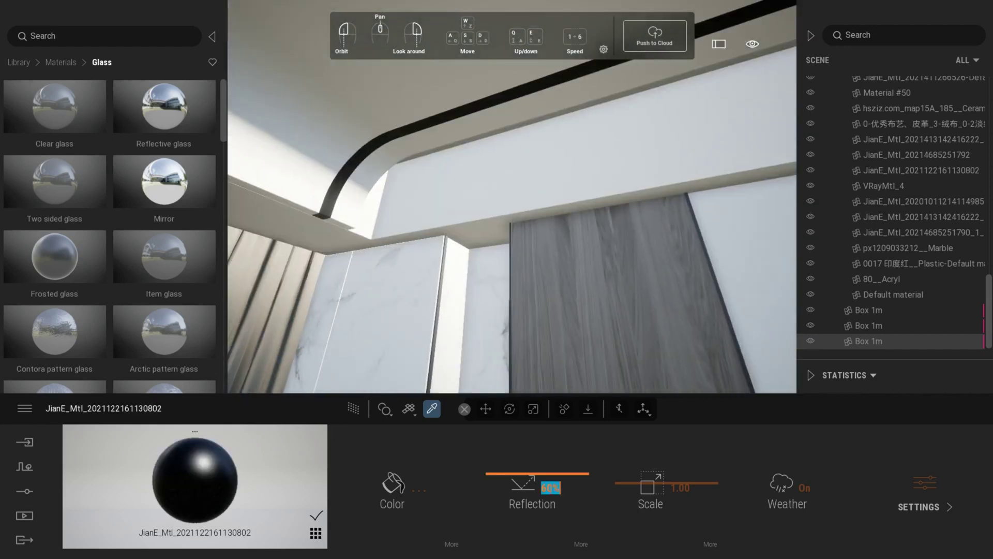
key(Return)
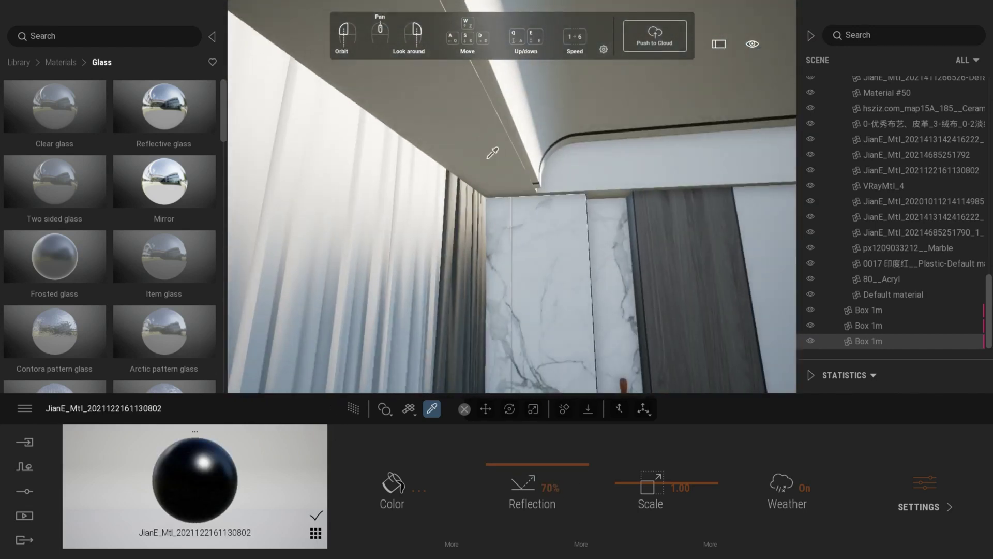
Step: Set the reflection of the ceiling's off-white material to 60%
click(498, 146)
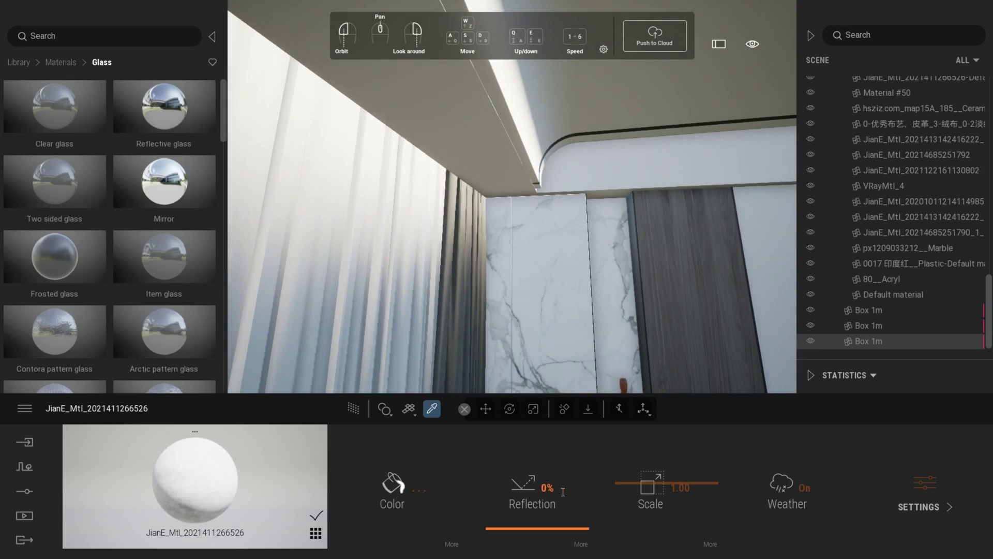
text(60)
key(Return)
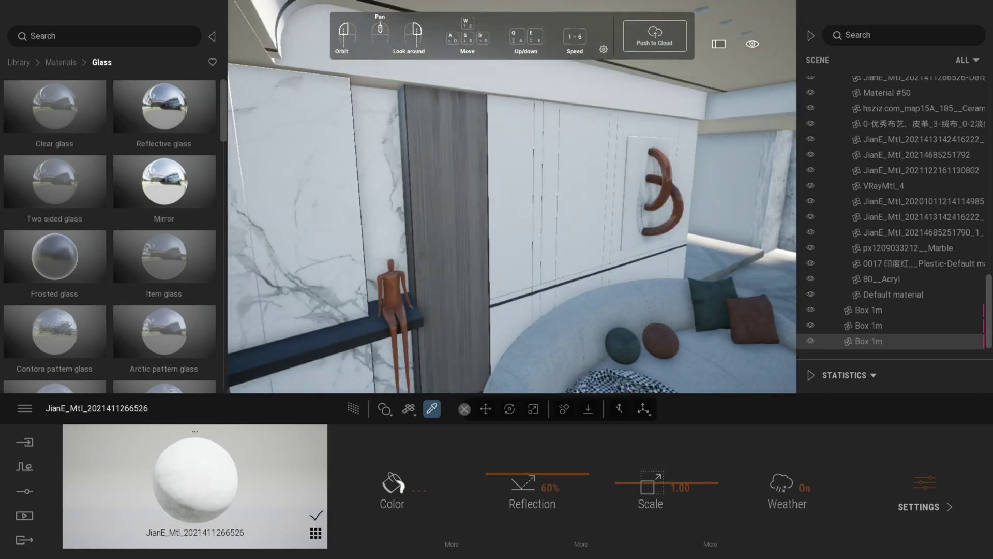
Step: Place an Area light from the lights library inside the ceiling cove above the sofa wall
key(w)
right_drag(542, 267, 592, 252)
key(a)
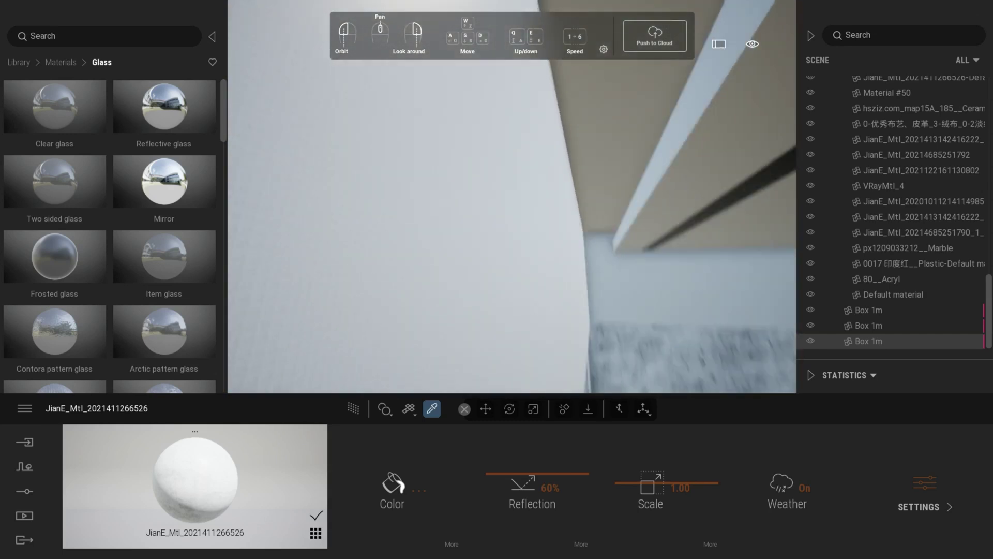
key(e)
key(Escape)
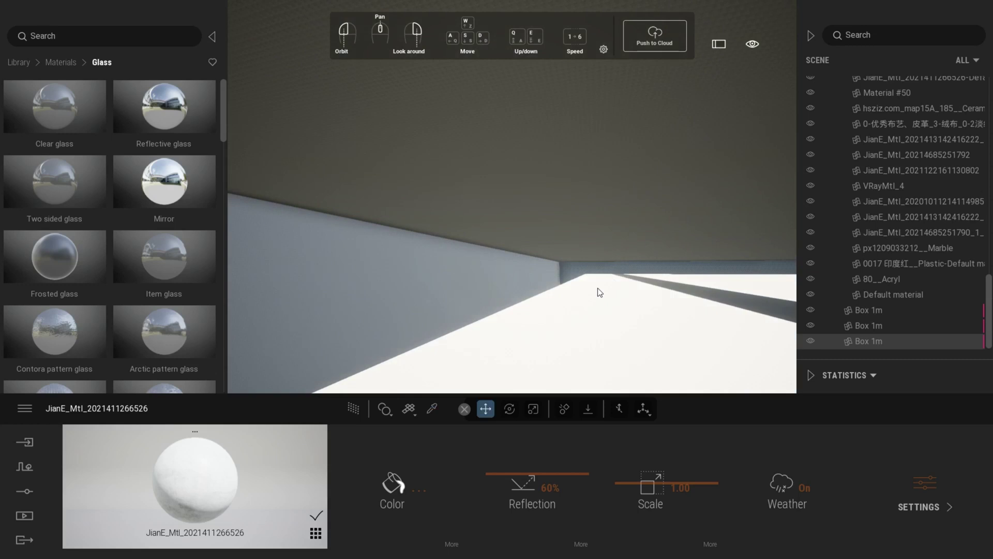
click(433, 407)
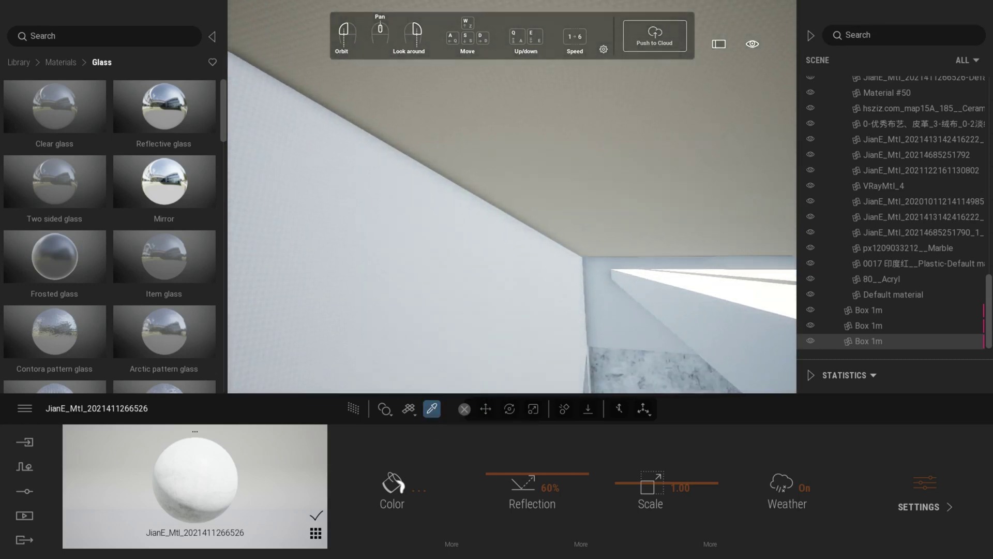
key(e)
right_drag(512, 207, 393, 207)
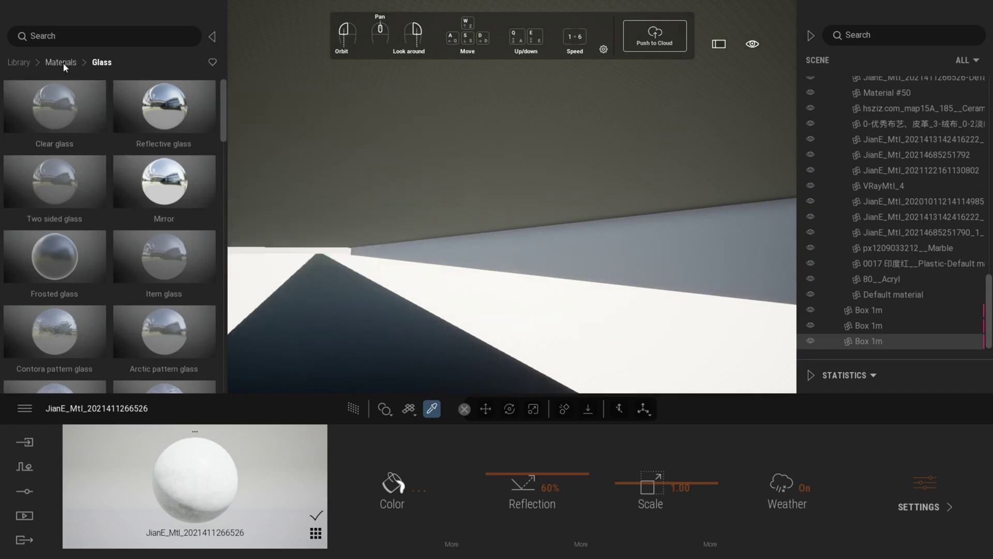
click(19, 62)
click(165, 193)
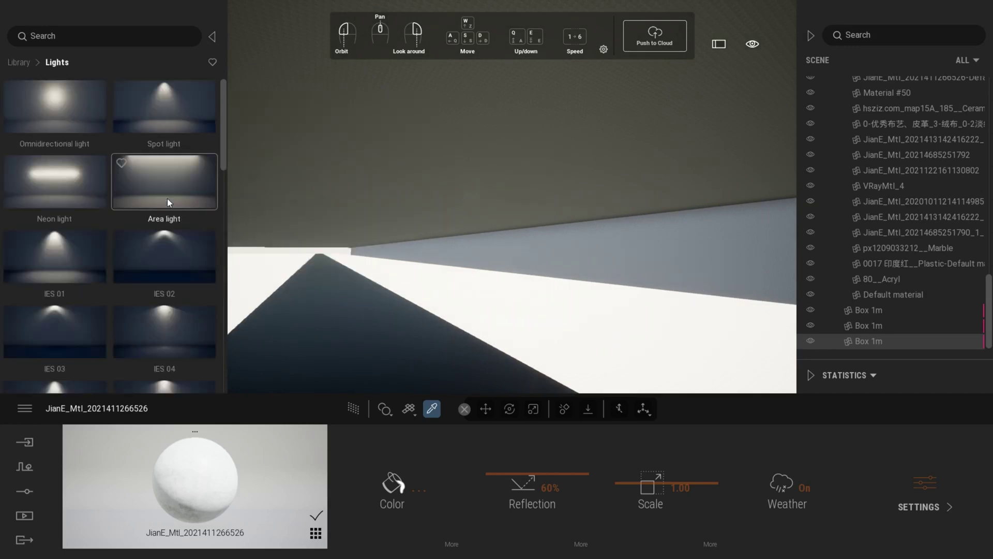
drag(166, 198, 420, 235)
key(e)
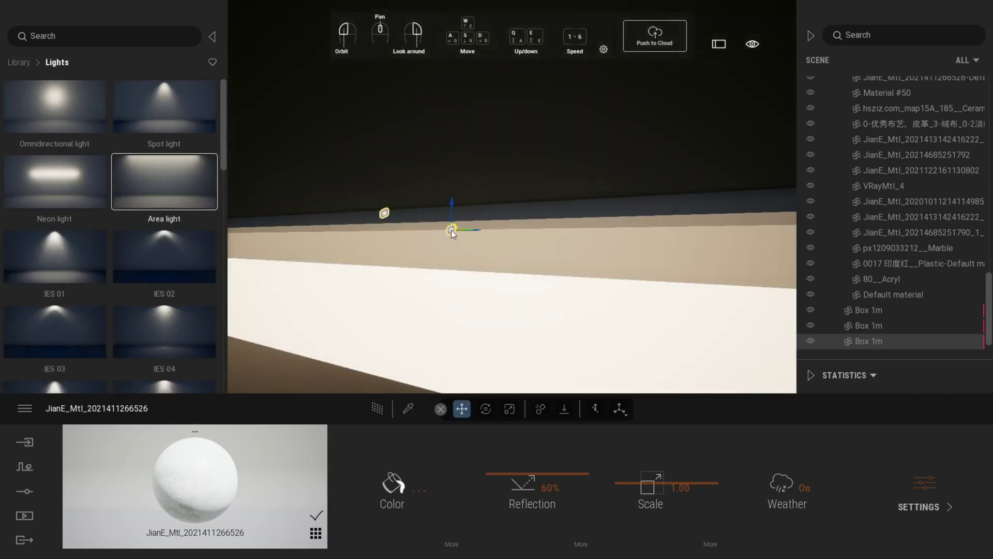
Step: Select the new area light in the scene and turn its shadows on
key(s)
right_drag(423, 260, 437, 347)
right_drag(484, 319, 524, 238)
key(s)
scroll(883, 338, down, 1)
click(881, 341)
click(899, 512)
Step: Set the area light's width to 1 m
key(q)
key(e)
key(d)
key(e)
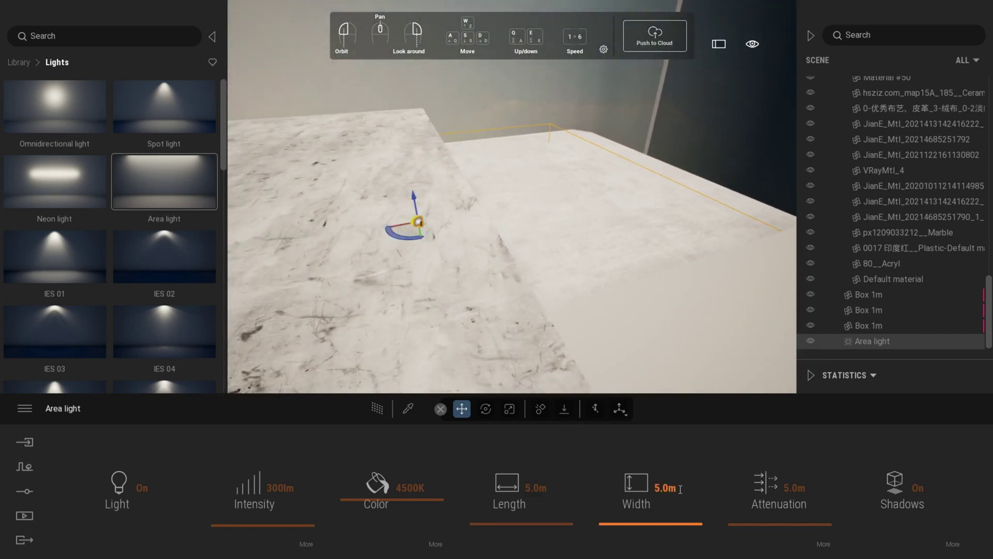
text(1)
key(Return)
Step: Set the area light's intensity to 10 lm and its attenuation to 2 m
mouse_move(411, 295)
right_down()
mouse_move(508, 277)
mouse_move(471, 292)
mouse_move(476, 303)
mouse_move(485, 296)
right_up()
key(q)
key(s)
key(s)
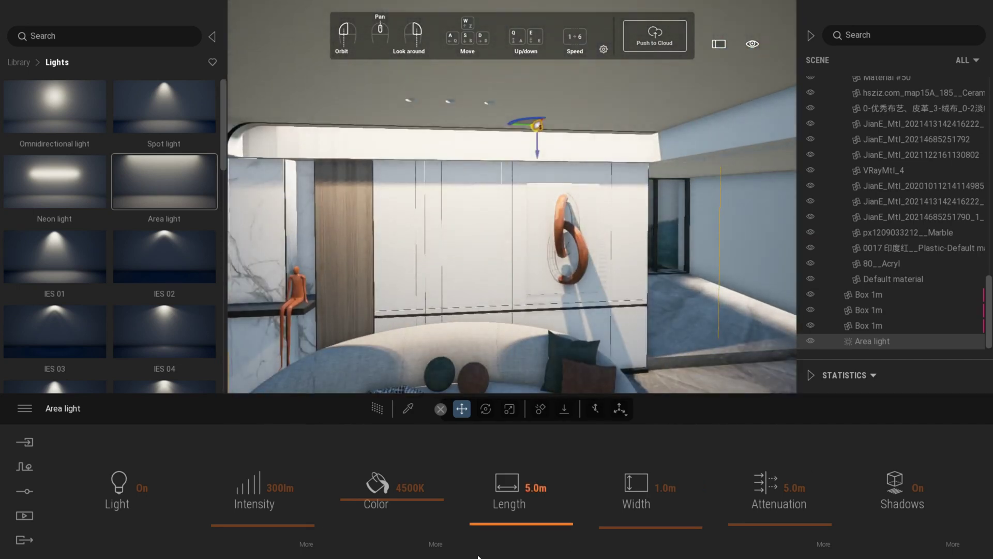
click(273, 490)
text(1)
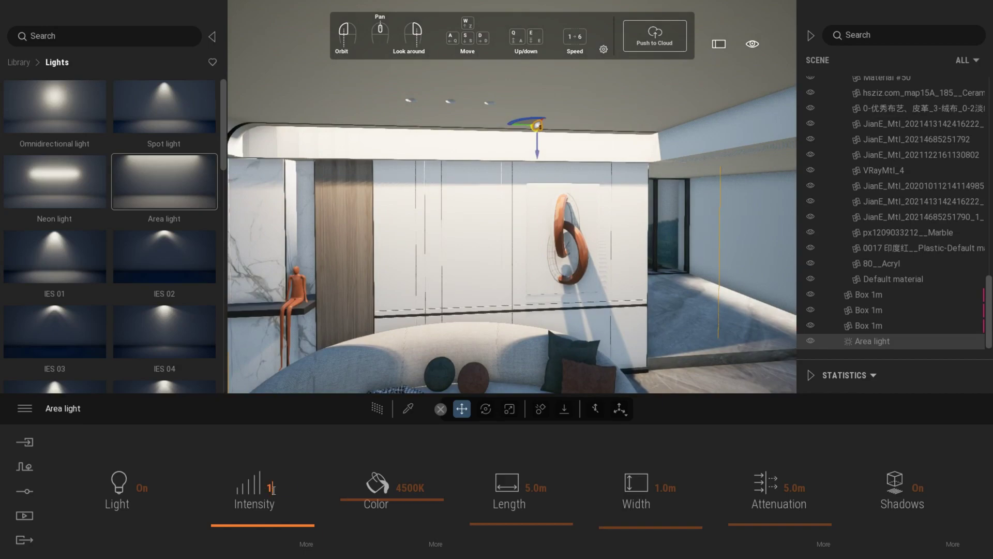
text(0)
key(Return)
text(2)
key(Return)
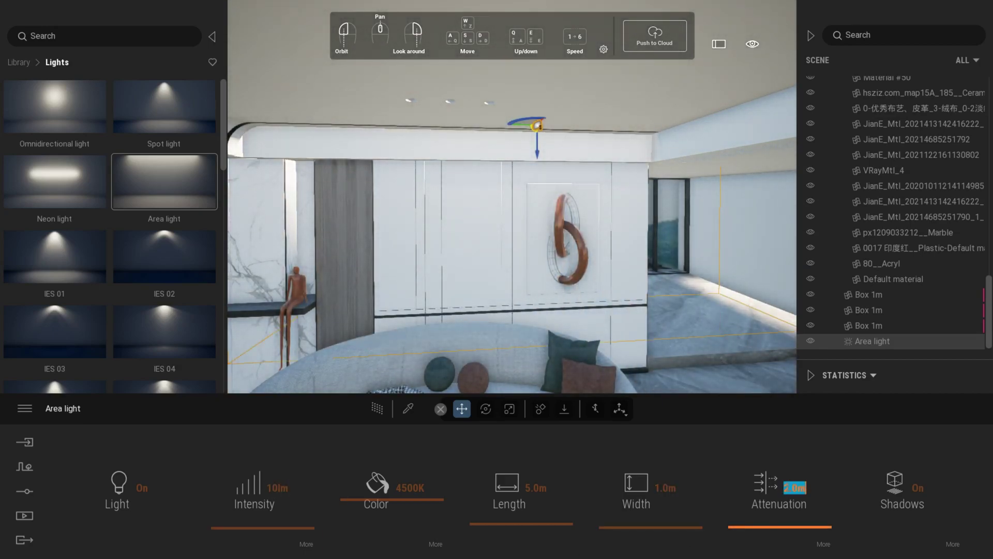
Step: Preview the cove lighting in the path-traced Image1 view and return to the editable scene
click(24, 516)
click(194, 487)
click(217, 463)
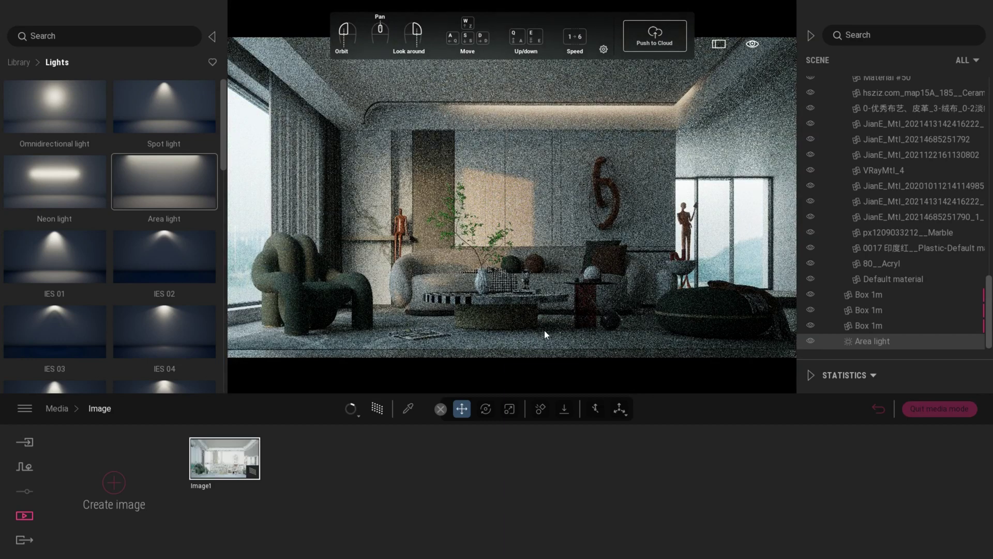
click(941, 407)
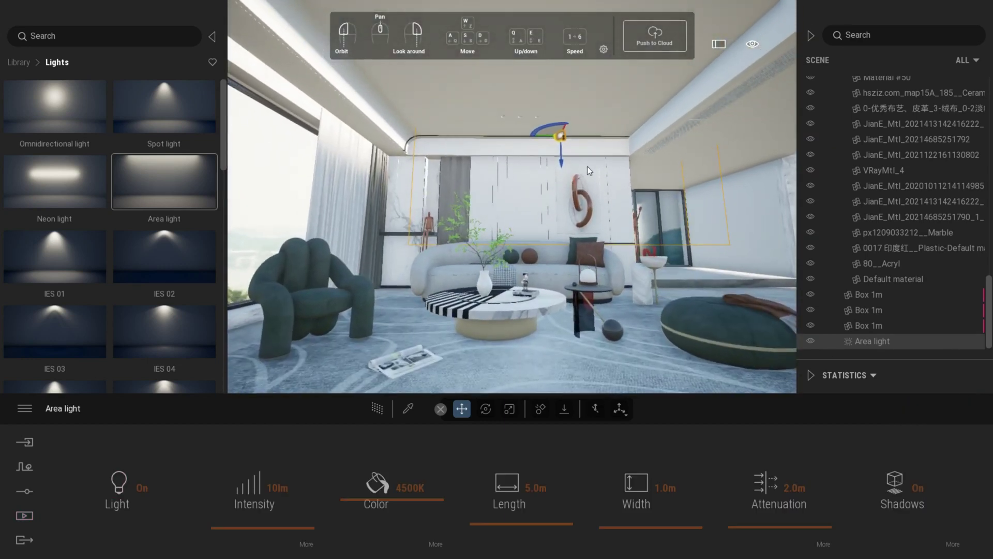
Step: Shift the area light about 0.78 m along the ceiling cove and set its length to 3.5 m
text(3)
key(Return)
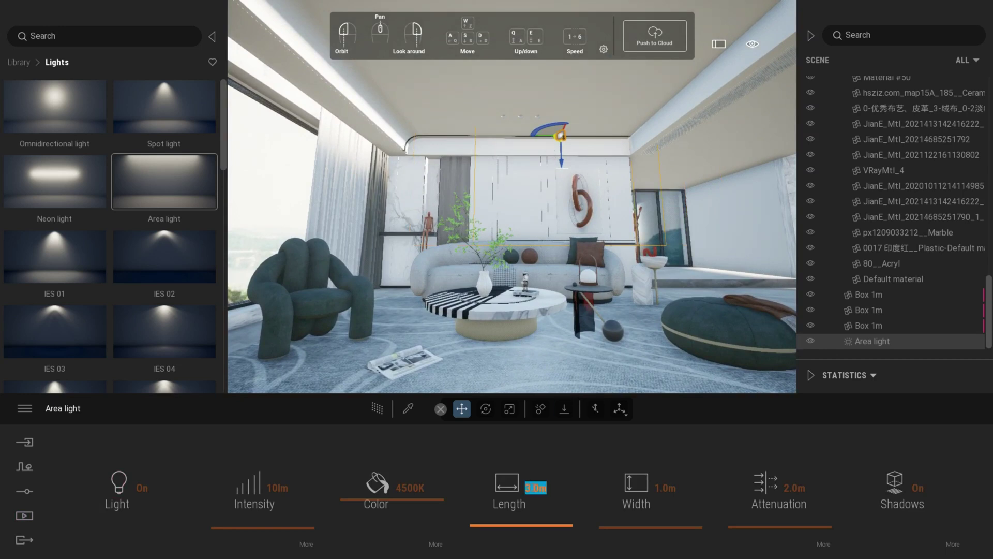
drag(539, 136, 497, 151)
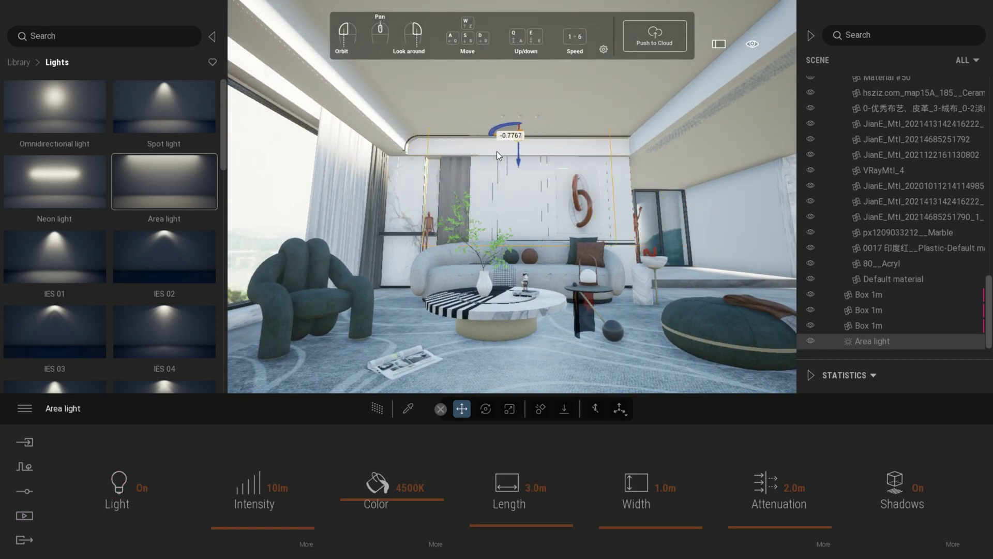
text(4)
key(Return)
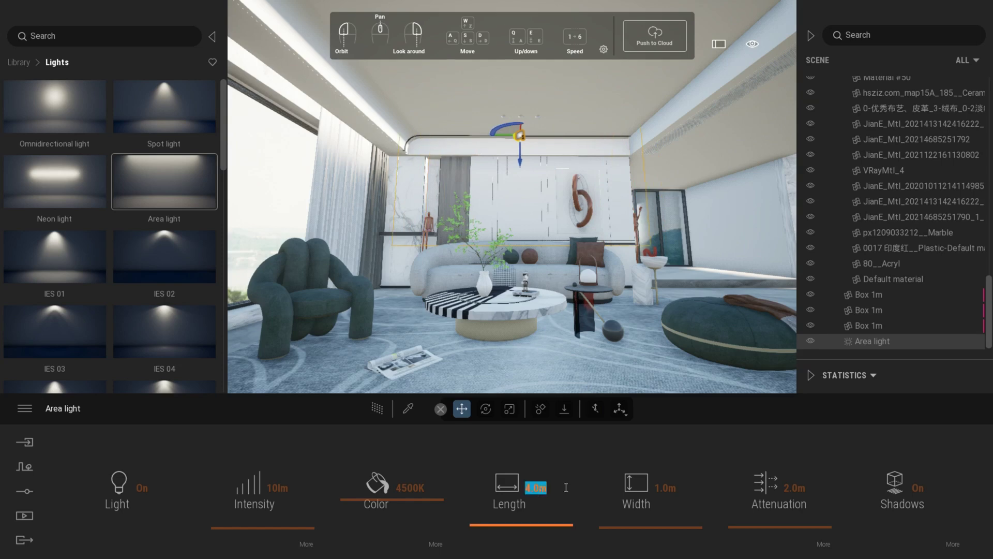
text(3.5)
key(Return)
Step: Check the resized cove light in the path-traced Image1 view and return to the editable scene
click(25, 515)
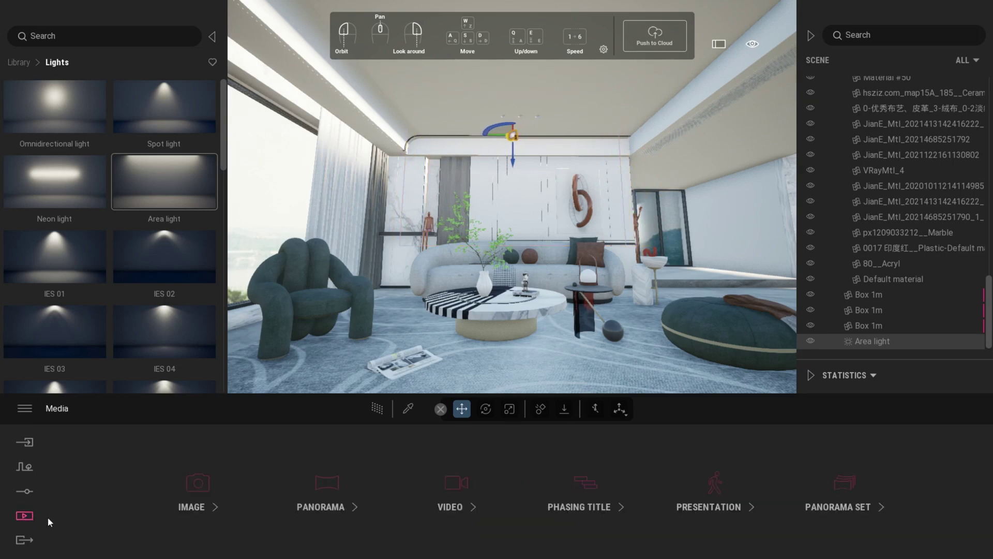
click(194, 488)
click(210, 459)
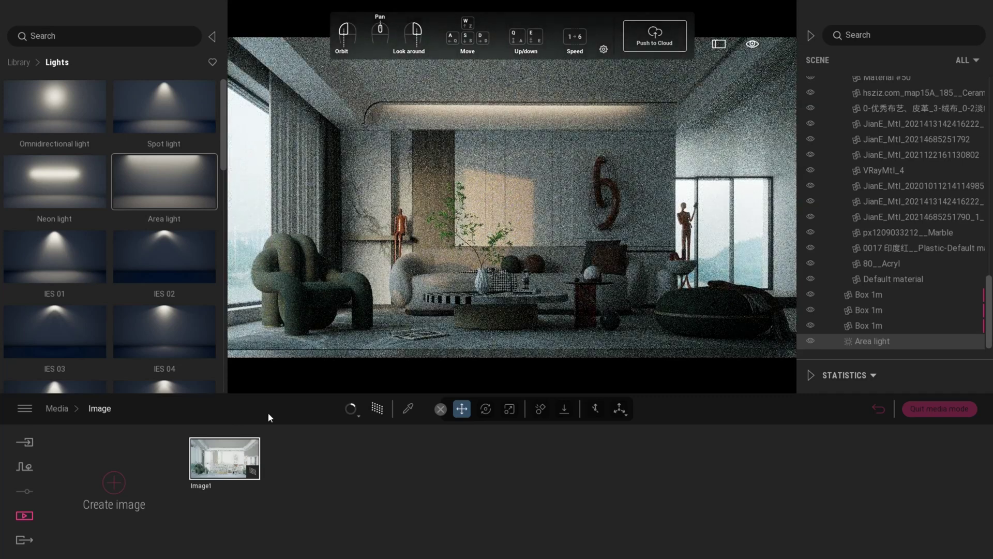
click(938, 408)
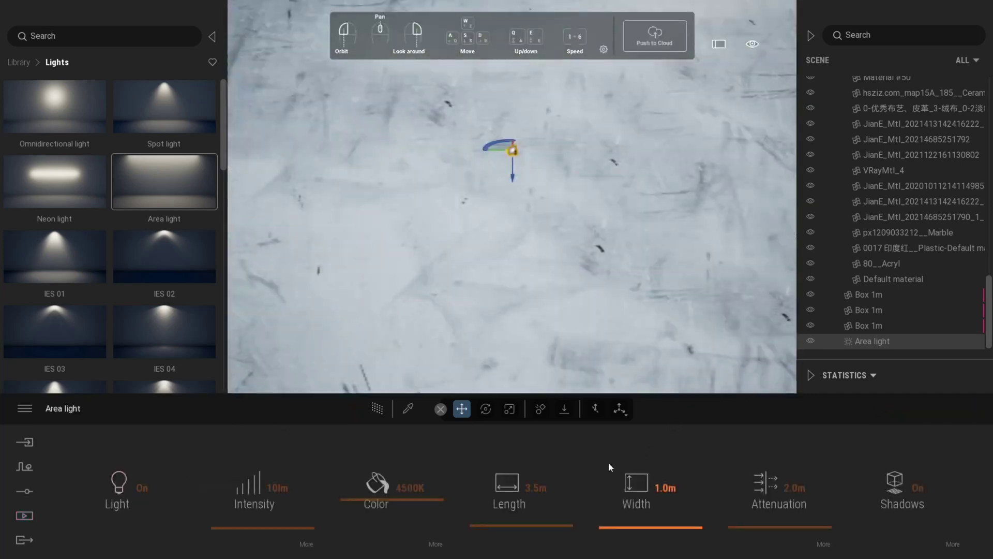
Step: Try a 4 m length for the area light and check it in the path-traced Image1 view
click(29, 516)
click(225, 461)
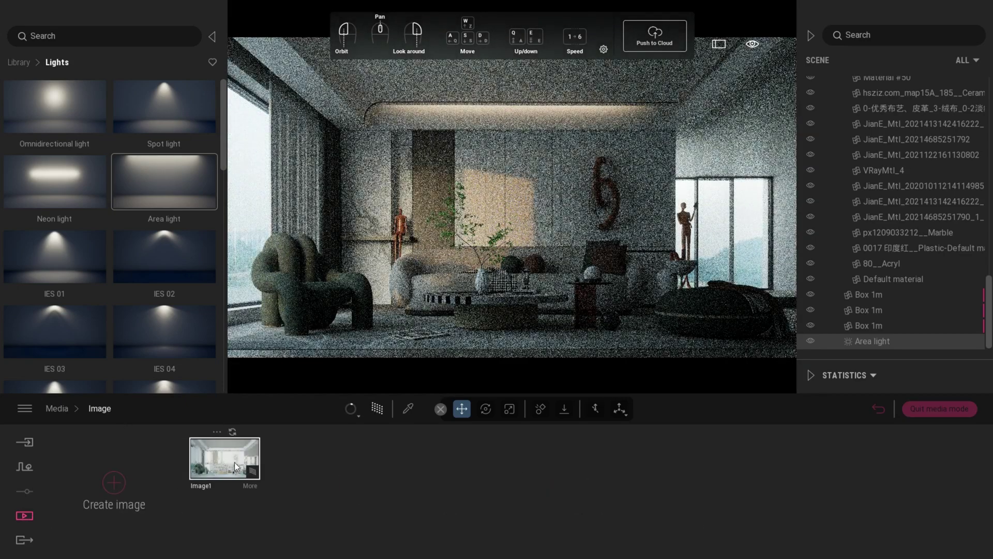
click(937, 408)
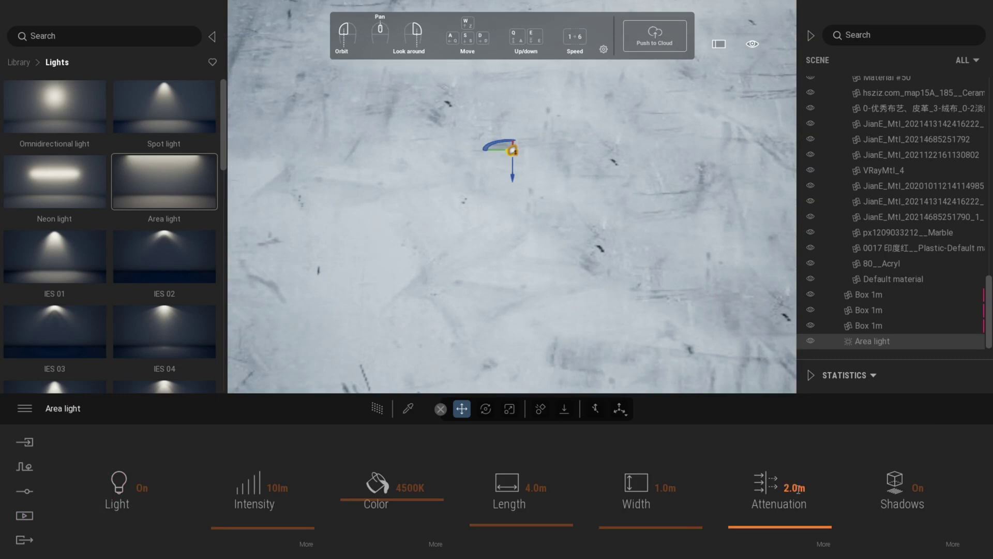
Step: Set the area light's width to 0.2 m and check it in the path-traced Image1 view
click(665, 490)
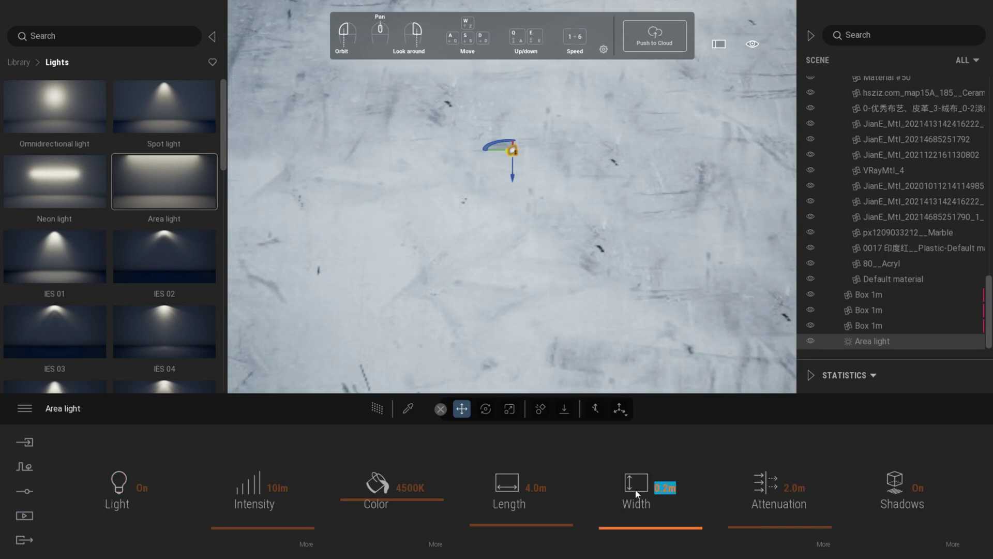
click(25, 515)
click(178, 506)
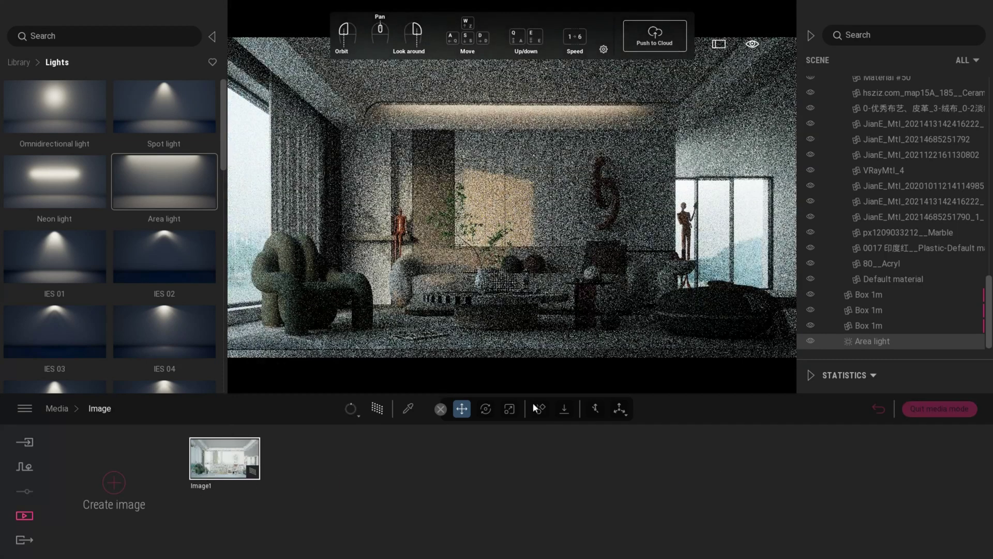
click(926, 412)
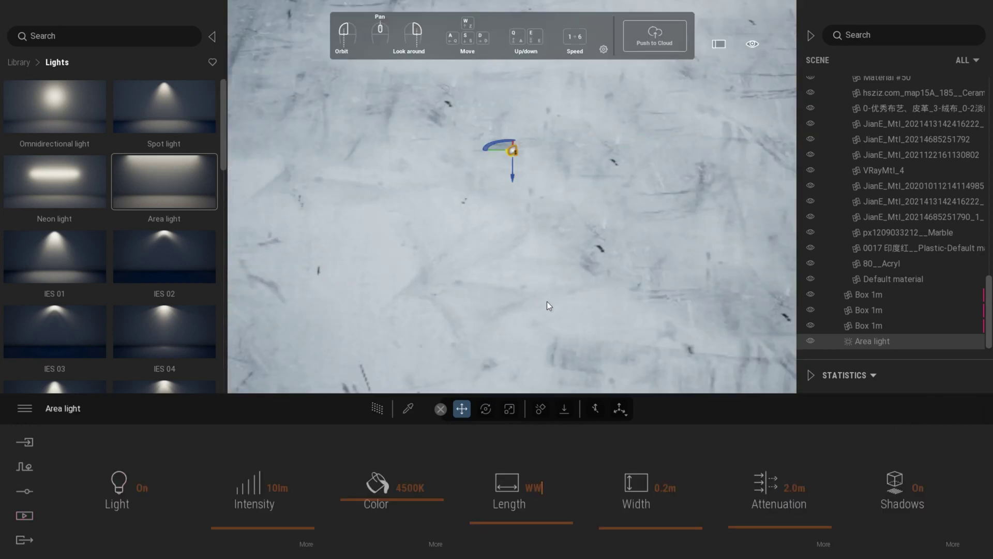
Step: Set the area light's length to 6 m and check it in the path-traced Image1 view
right_drag(547, 301, 547, 331)
key(Return)
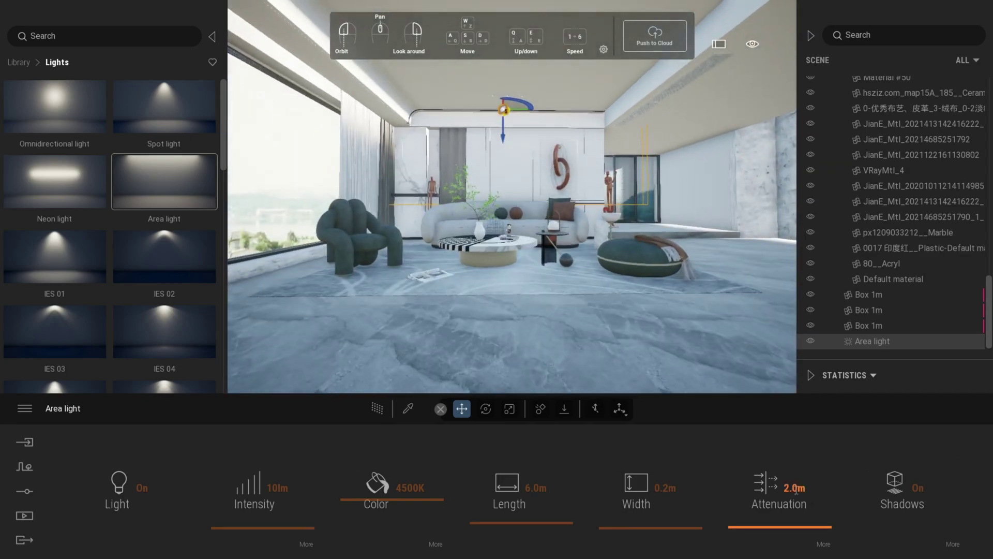
click(25, 516)
click(192, 505)
click(212, 464)
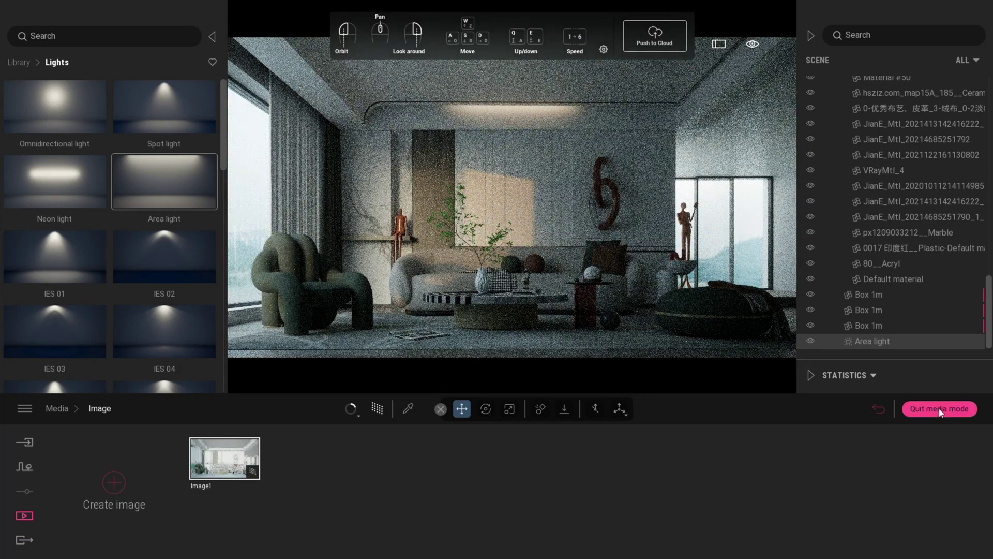
click(939, 408)
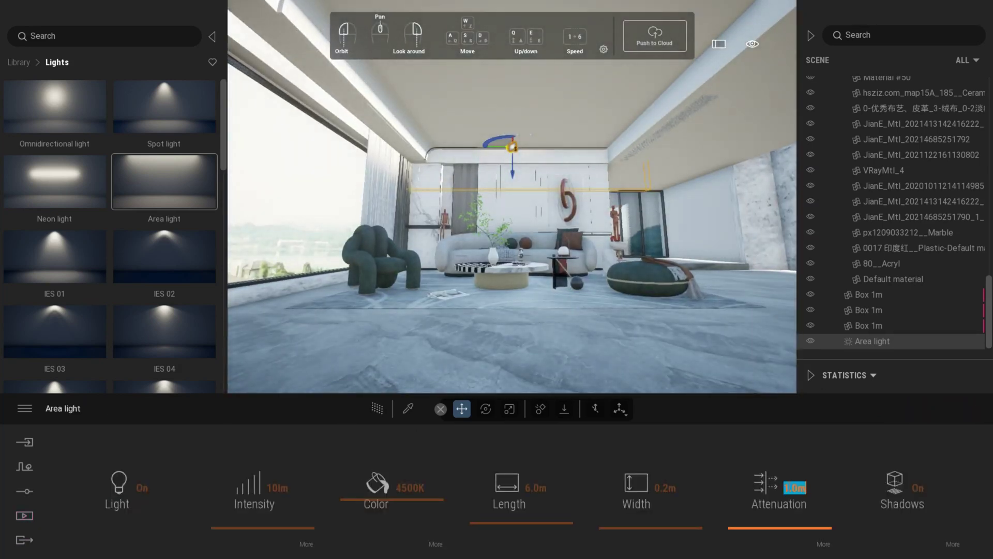
Step: Set the area light's attenuation to 6 m and its intensity to 2 lm, checking the changes in the Image1 view
click(24, 517)
click(192, 485)
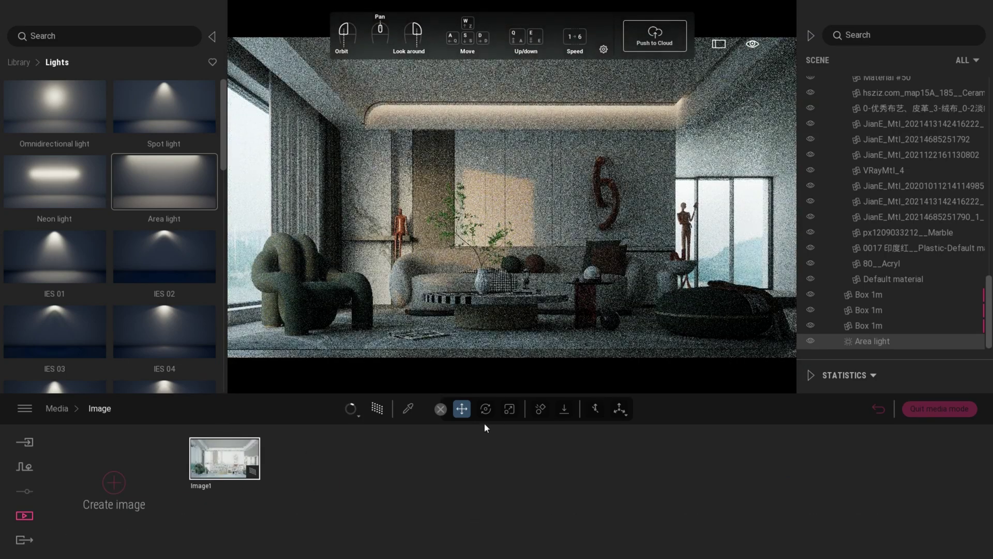
click(954, 414)
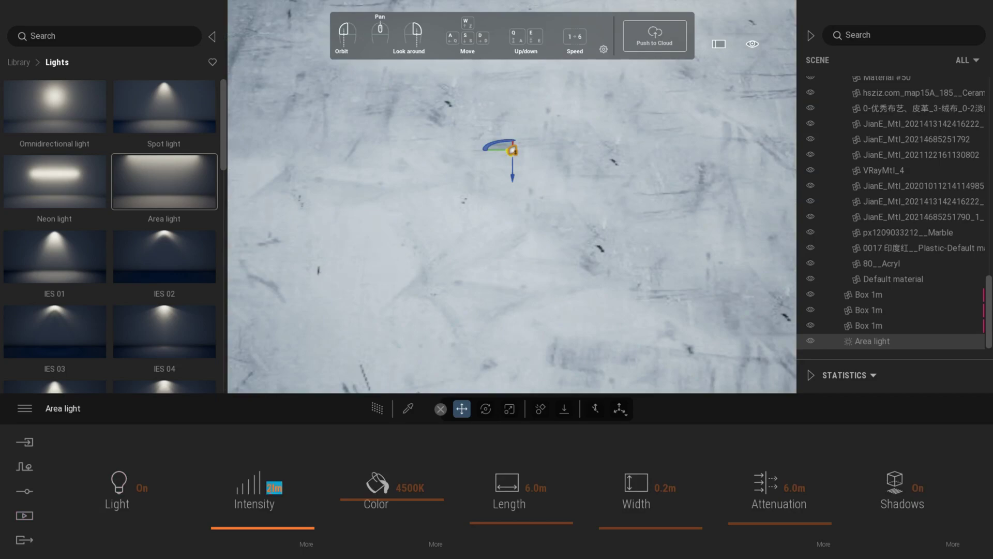
click(25, 515)
click(189, 479)
click(215, 466)
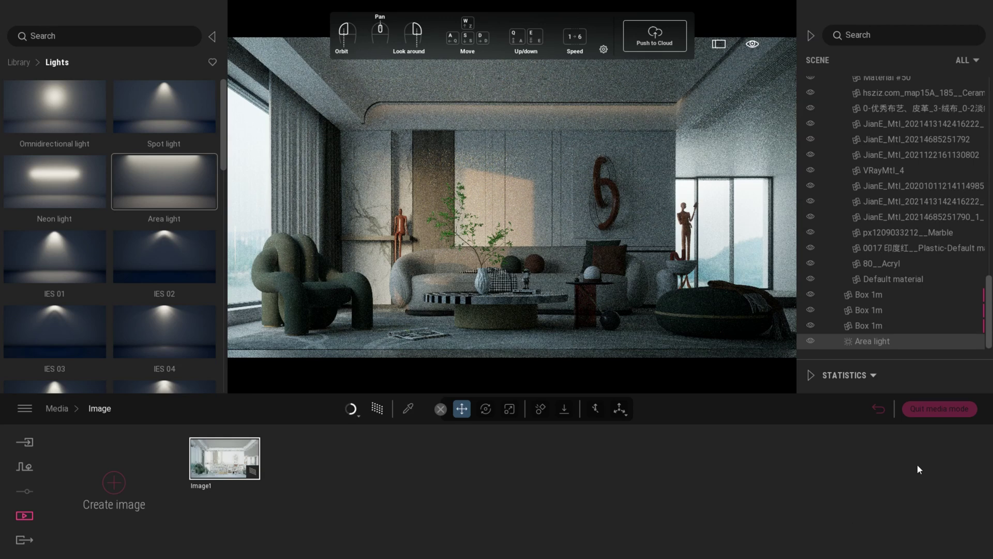
click(940, 408)
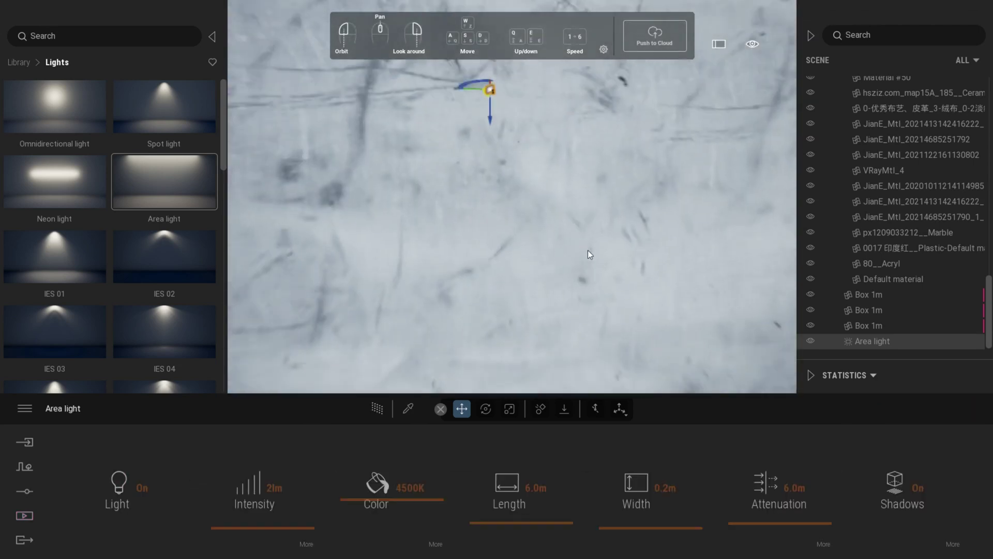
Step: Duplicate the area light, turn the copy to run along the side ceiling beam and move it to the cove edge
key(w)
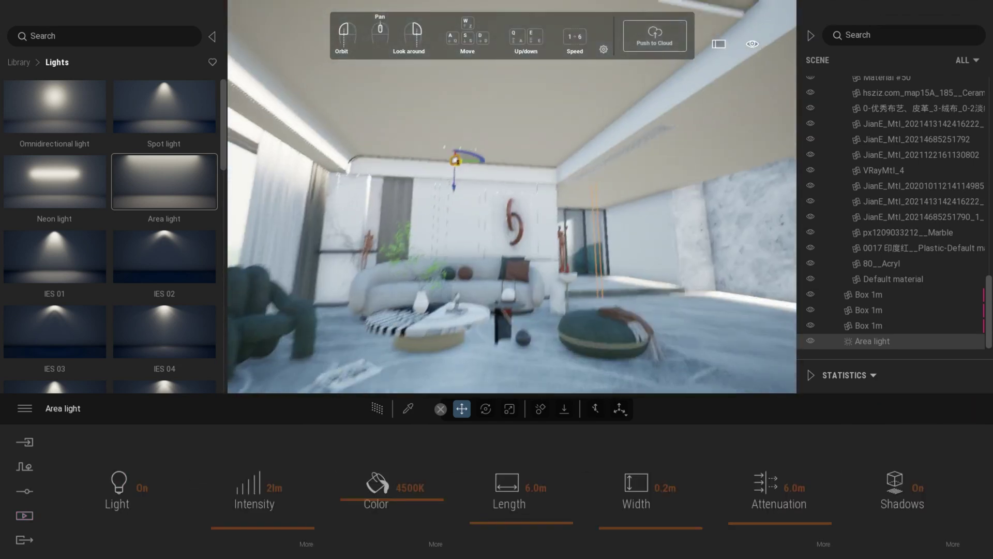
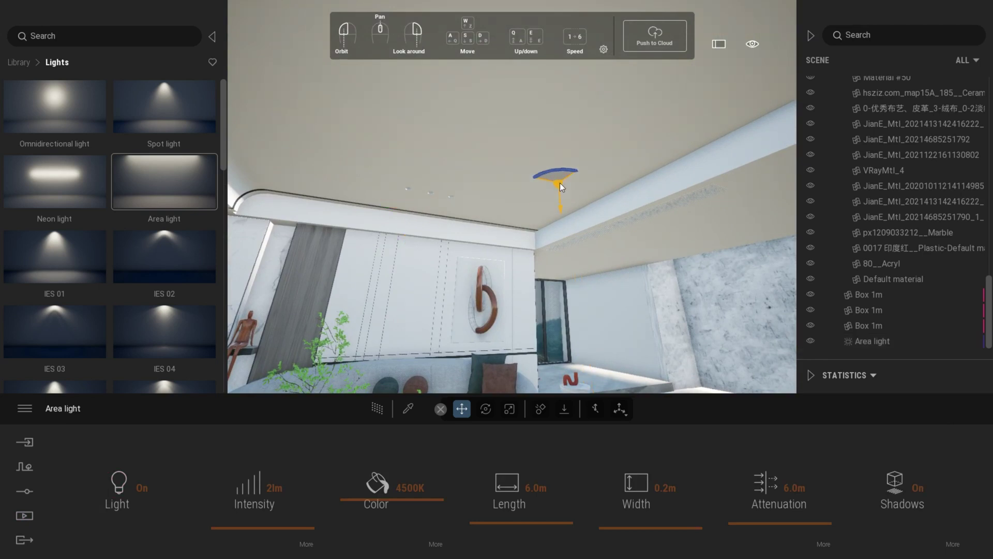
click(465, 333)
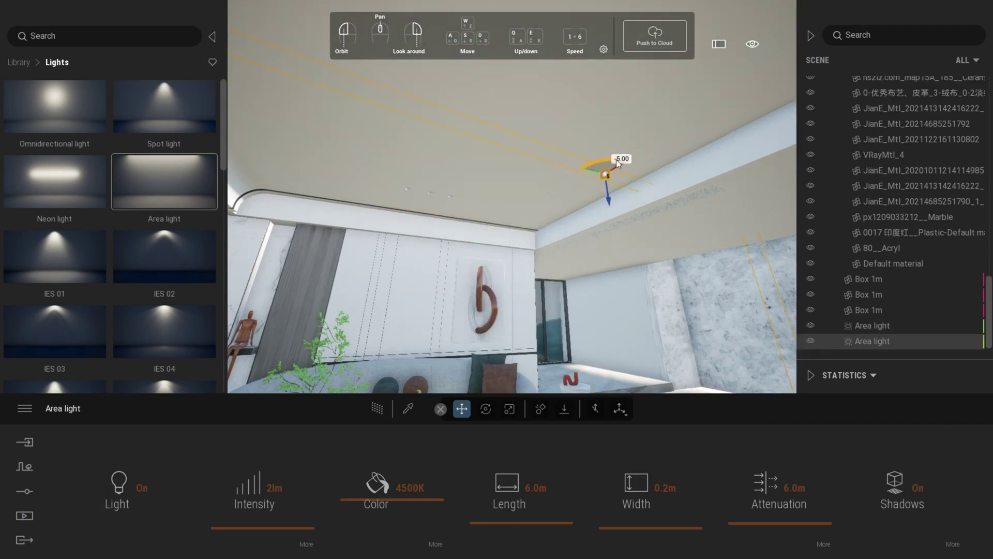
drag(675, 166, 565, 181)
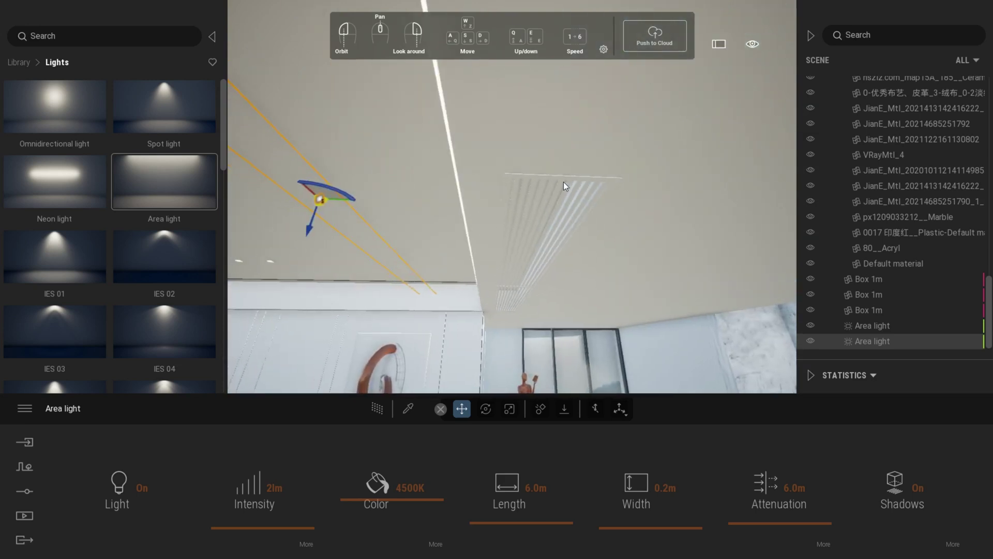
key(a)
key(w)
key(d)
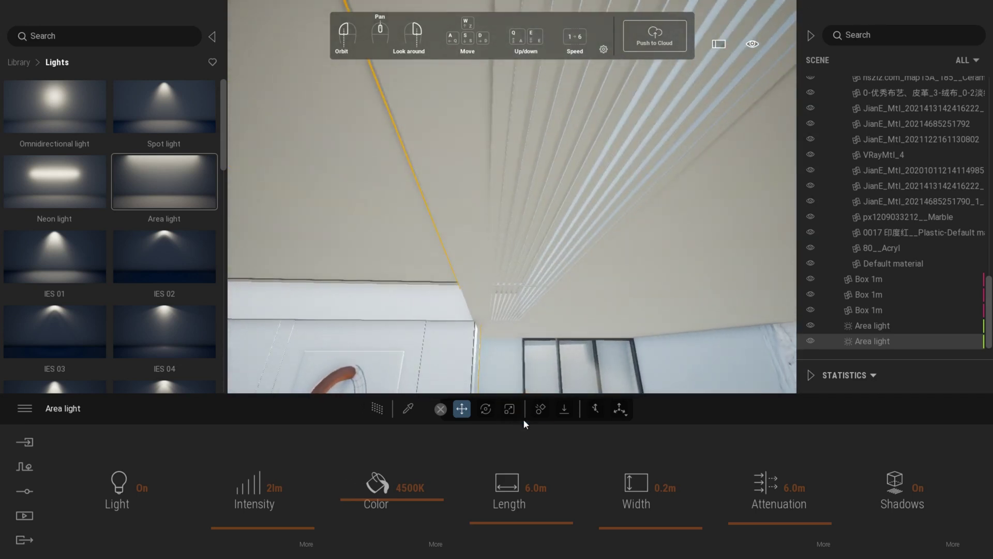
Step: Preview the second cove light in the path-traced Image1 view and return to the editable scene
click(408, 409)
click(495, 197)
right_drag(472, 205, 592, 166)
key(a)
click(24, 515)
click(191, 504)
click(207, 463)
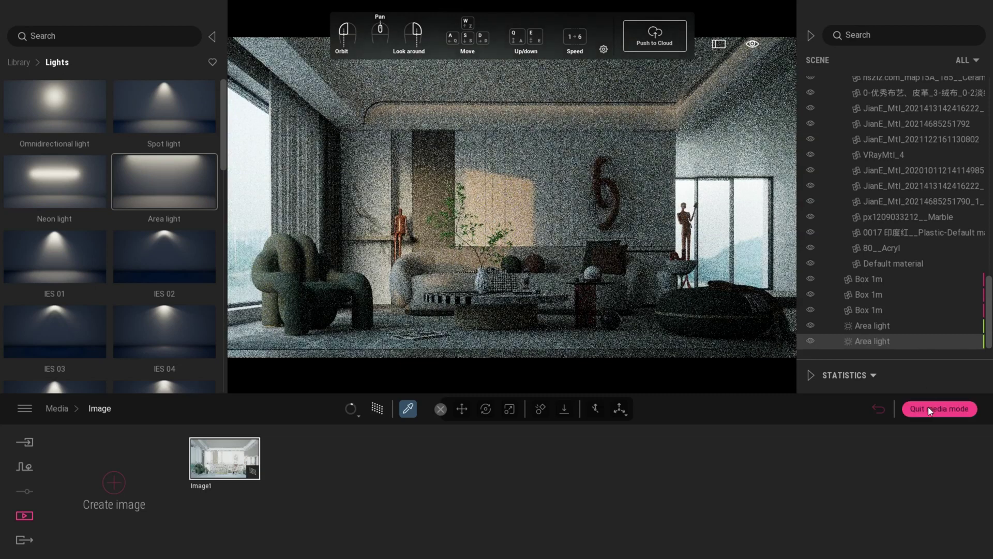
click(927, 409)
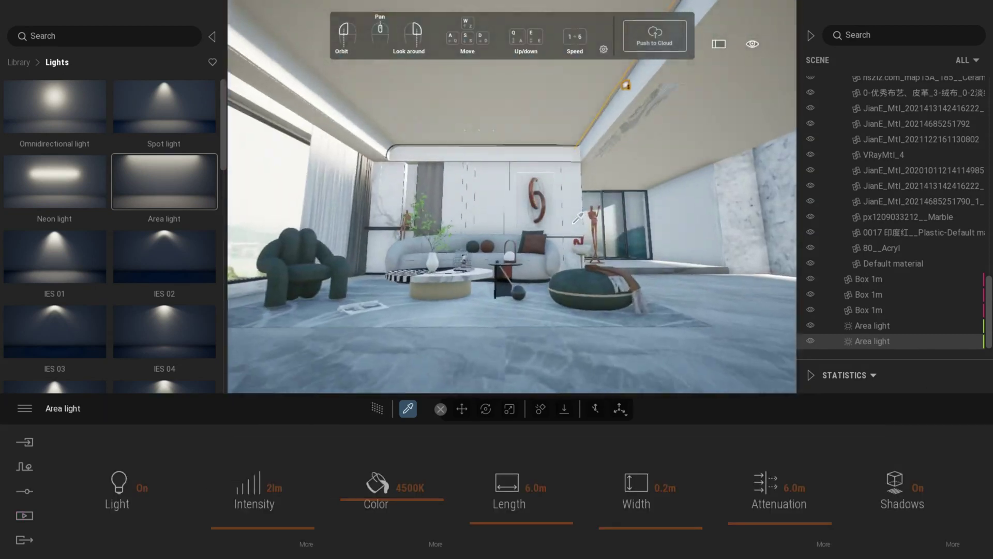
Step: Reposition the second area light within the side ceiling cove and preview it in the Image1 view
right_drag(573, 224, 504, 192)
key(w)
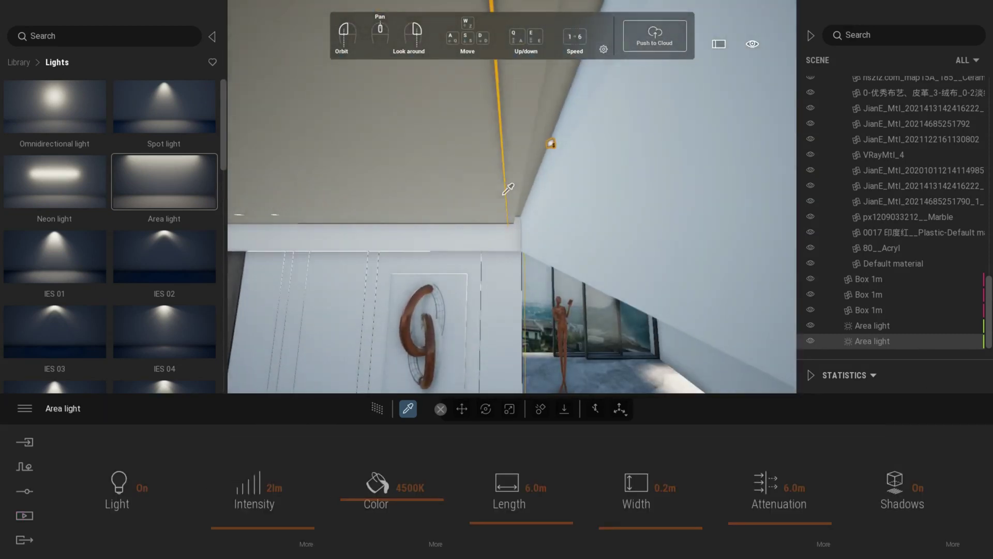
click(462, 408)
drag(501, 141, 475, 207)
click(24, 515)
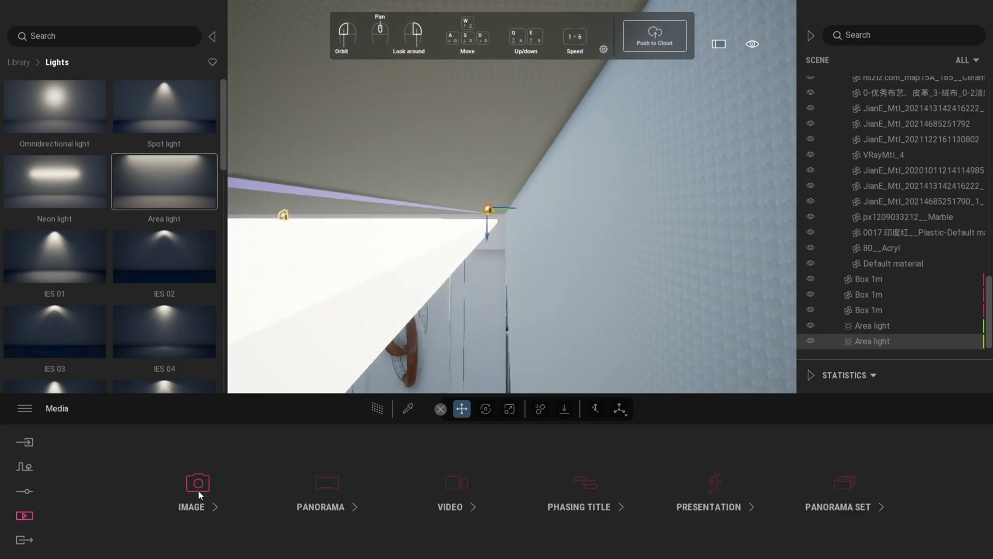
click(195, 484)
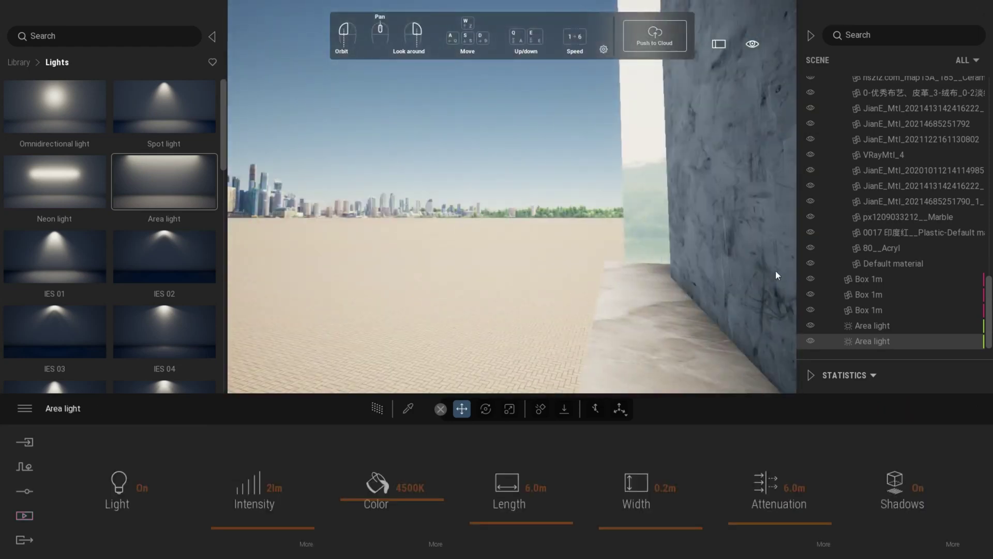
Step: Hide the Material #33__Emissive backdrop panel outside the window and check the Image1 view
click(654, 212)
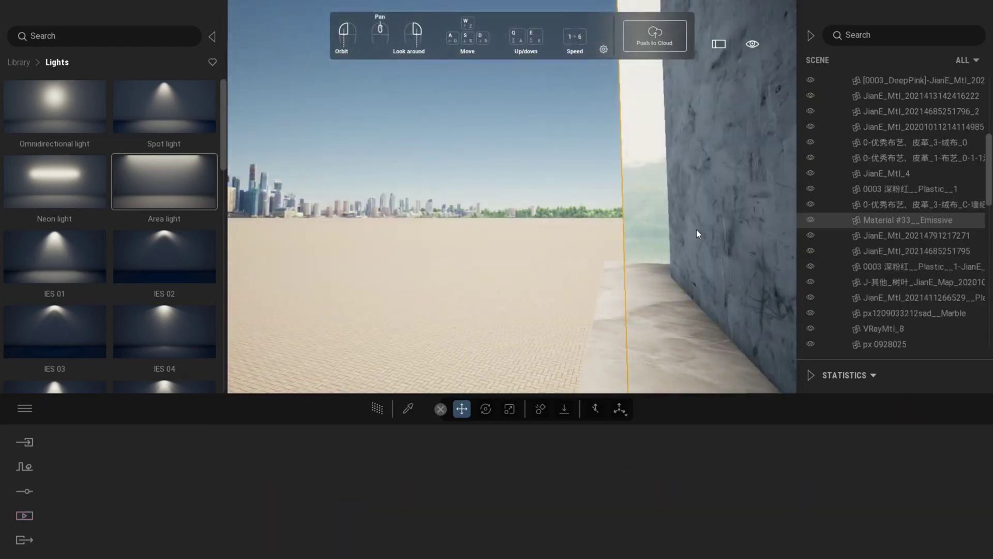
click(811, 220)
click(63, 516)
click(202, 496)
click(225, 465)
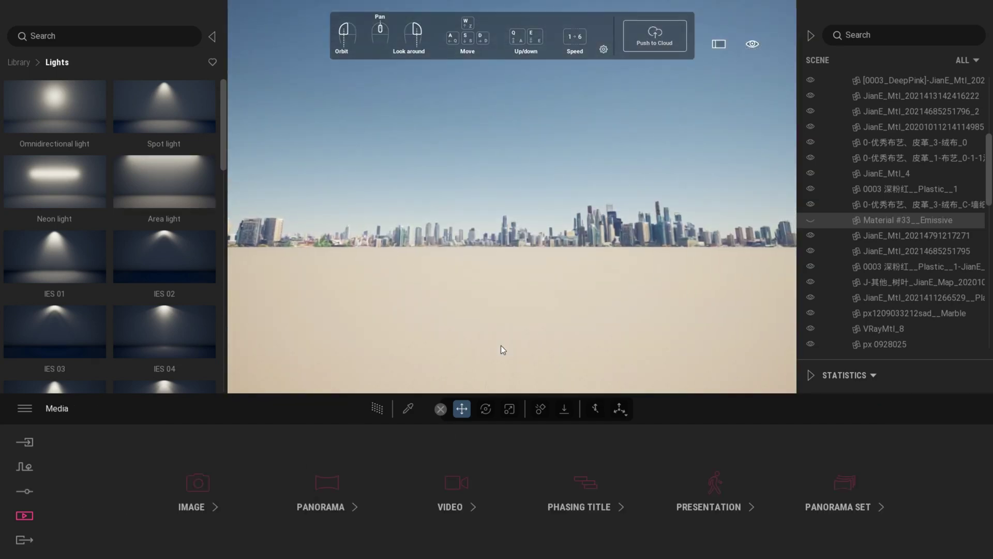
Step: Inspect the green armchair's fabric, switch to NormalMap-Online in Chrome and bring up the 220813 Living room (20)_extracted_textures folder
scroll(500, 345, down, 3)
scroll(501, 346, up, 2)
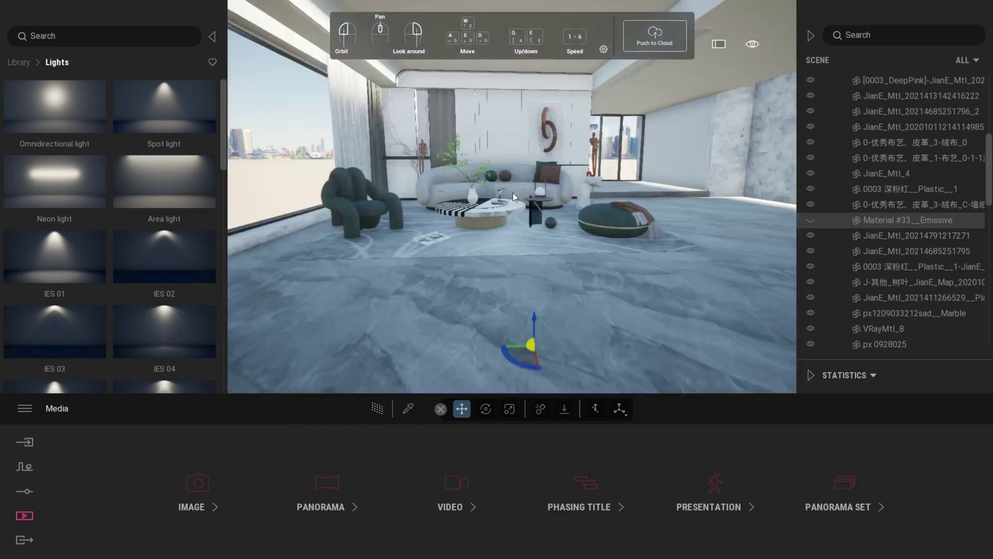
key(w)
key(a)
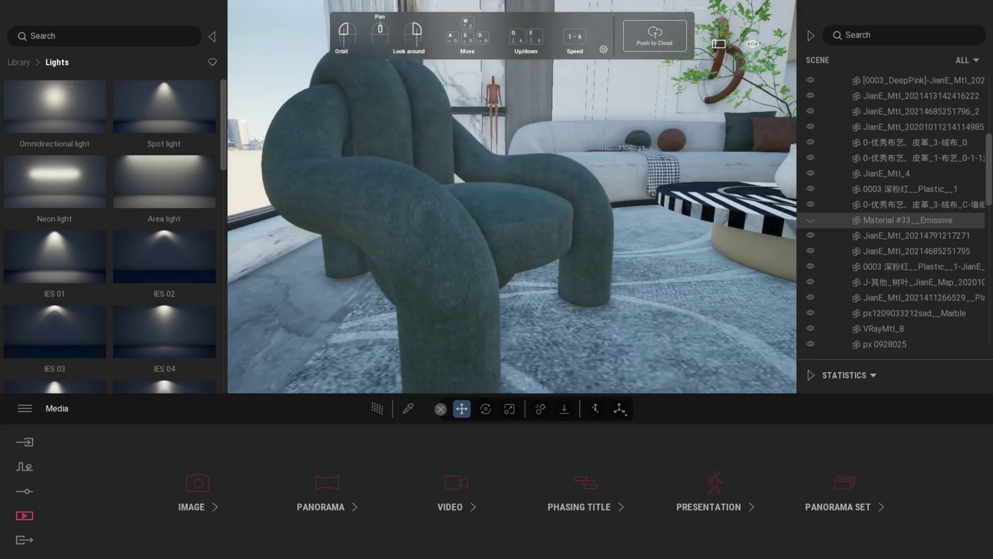
key(super)
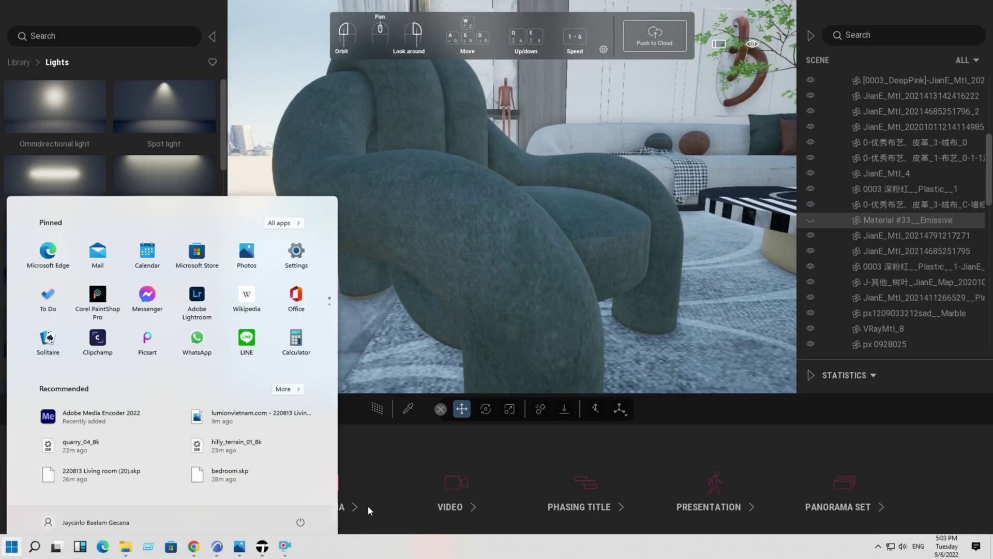
click(193, 547)
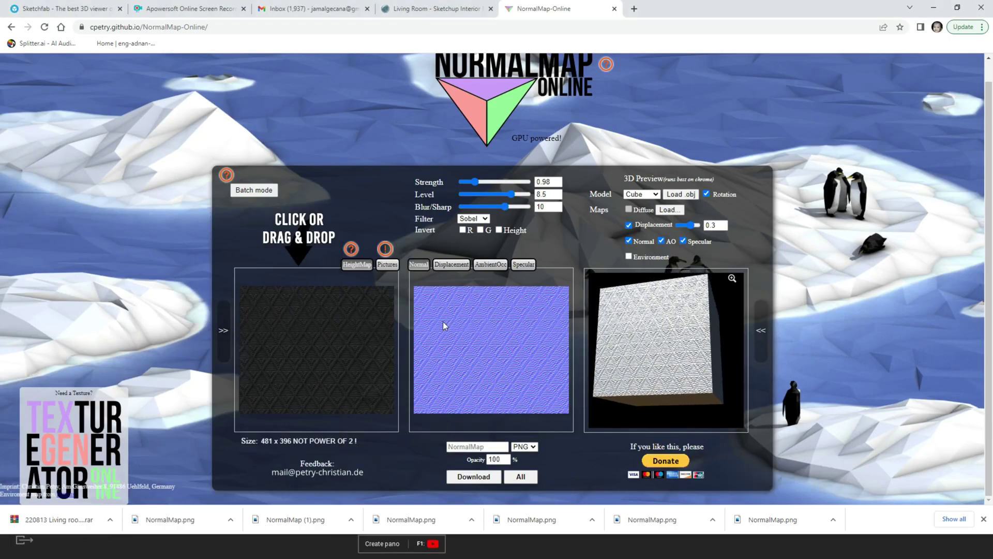
key(super)
mouse_move(125, 546)
click(173, 492)
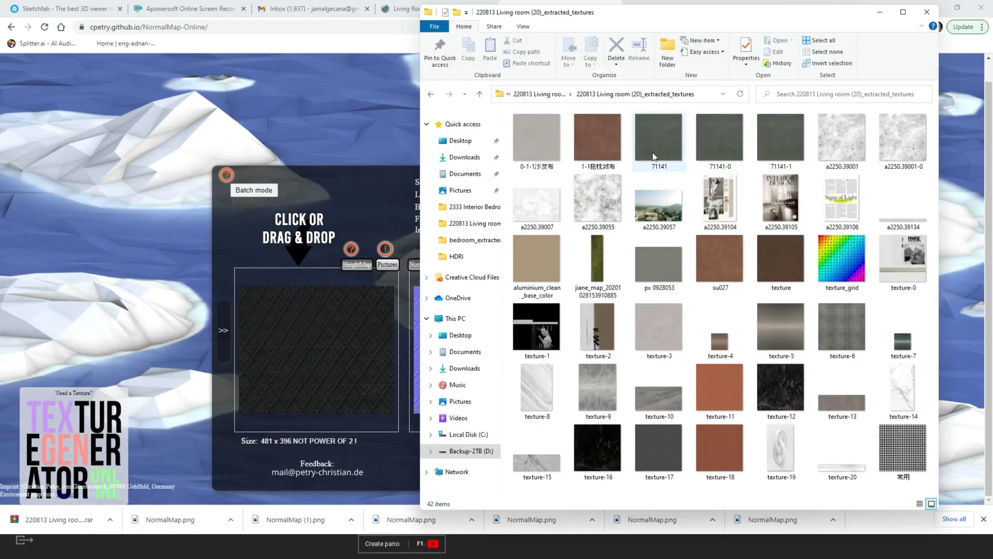
Step: Generate a normal map from the green 71141 texture, download it as a PNG and show the file in its folder
drag(665, 140, 327, 363)
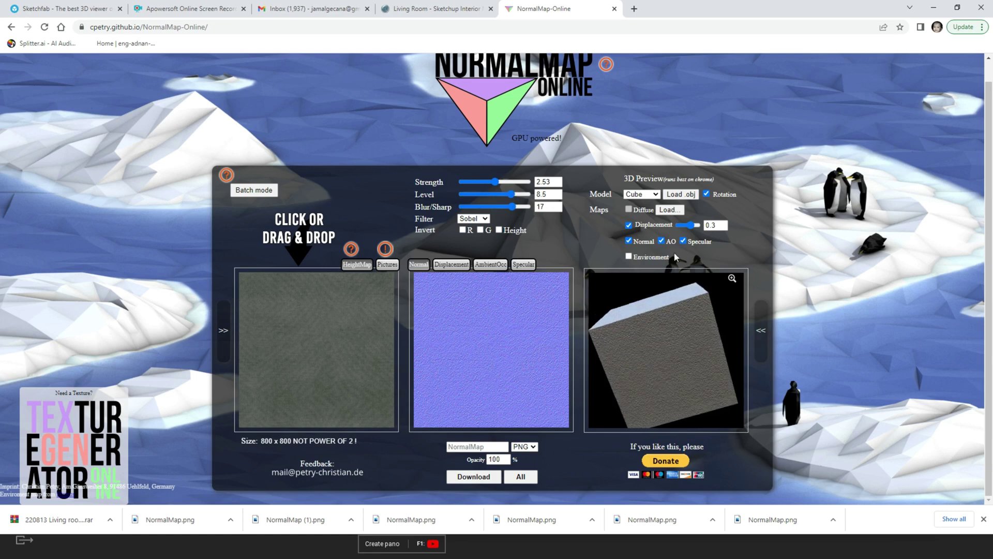
click(473, 476)
click(110, 519)
click(146, 482)
Step: Move the downloaded NormalMap file into the 220813 Living room (20)_extracted_textures folder and rename it 7NormalMap
right_click(567, 160)
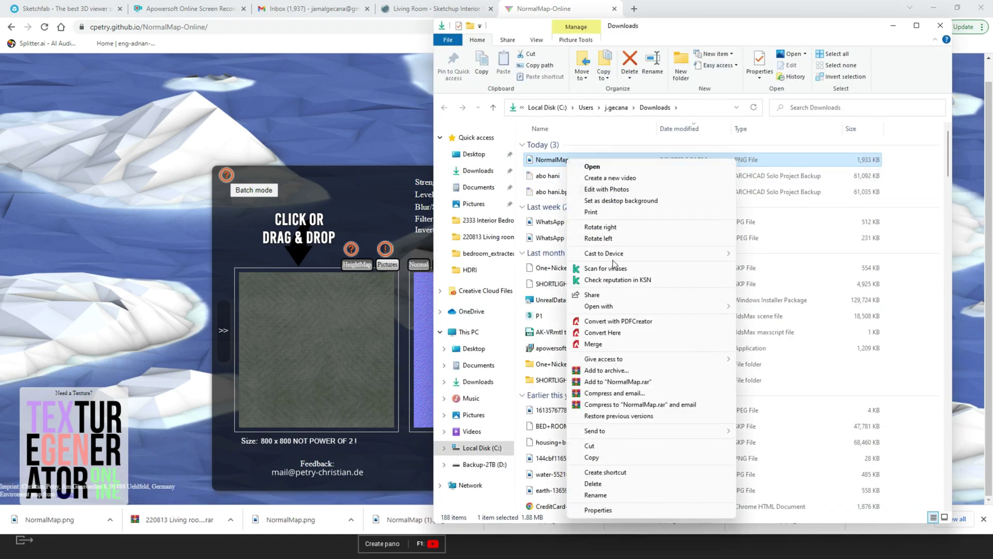
click(591, 447)
click(489, 236)
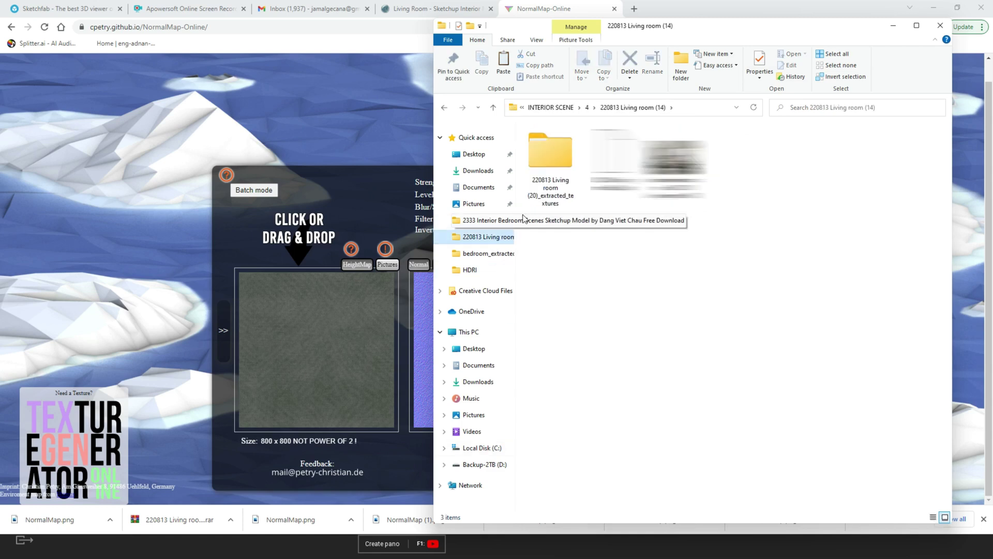
double_click(550, 160)
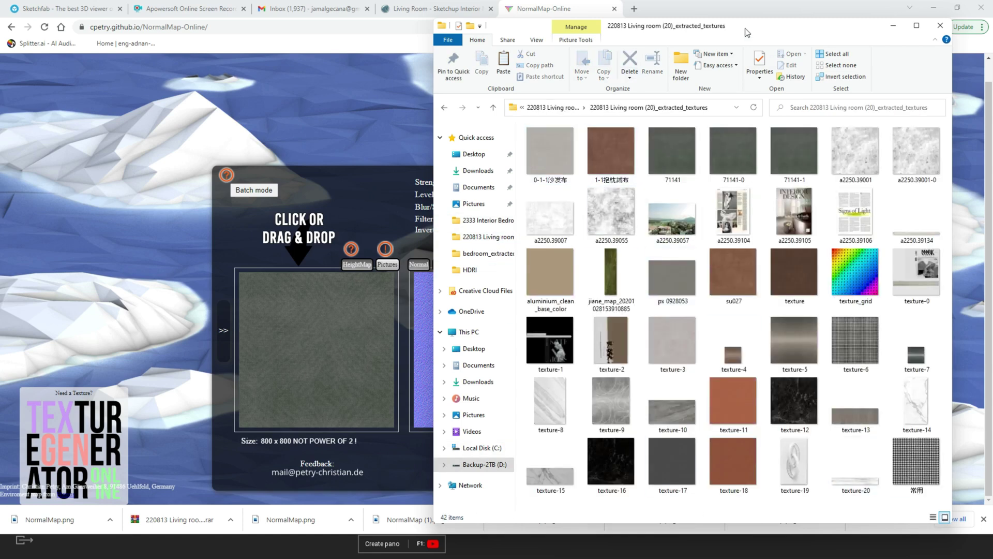
drag(742, 34, 695, 24)
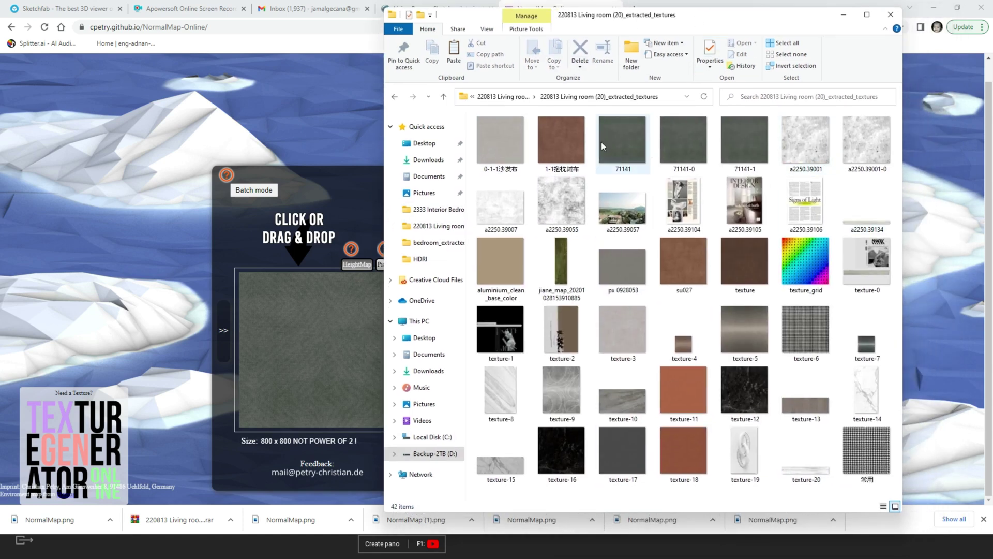
right_click(594, 117)
click(616, 185)
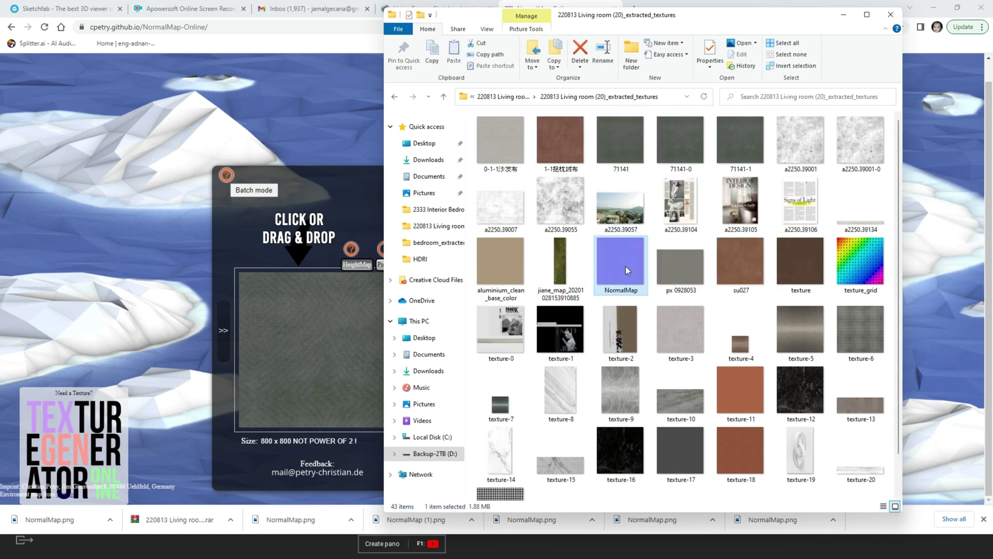
click(602, 290)
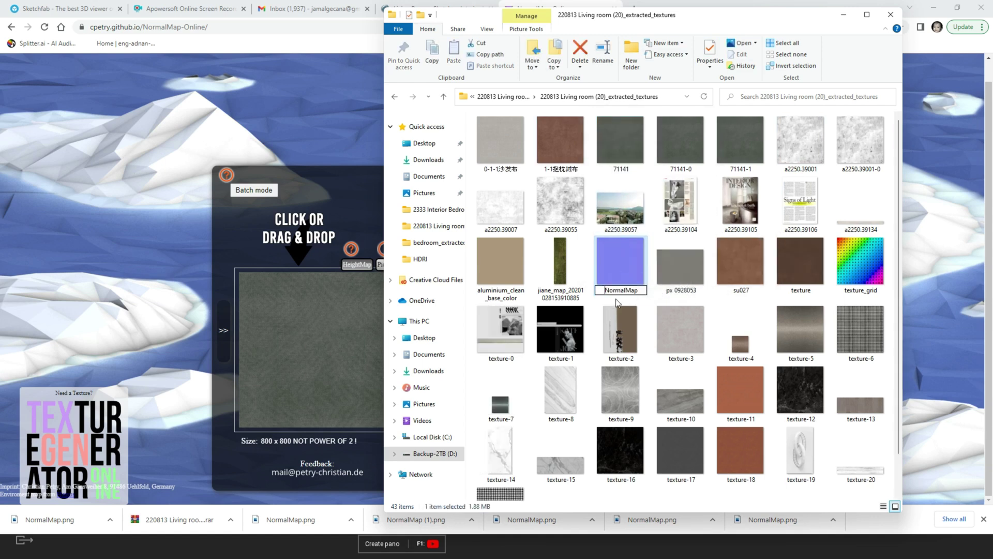
key(Return)
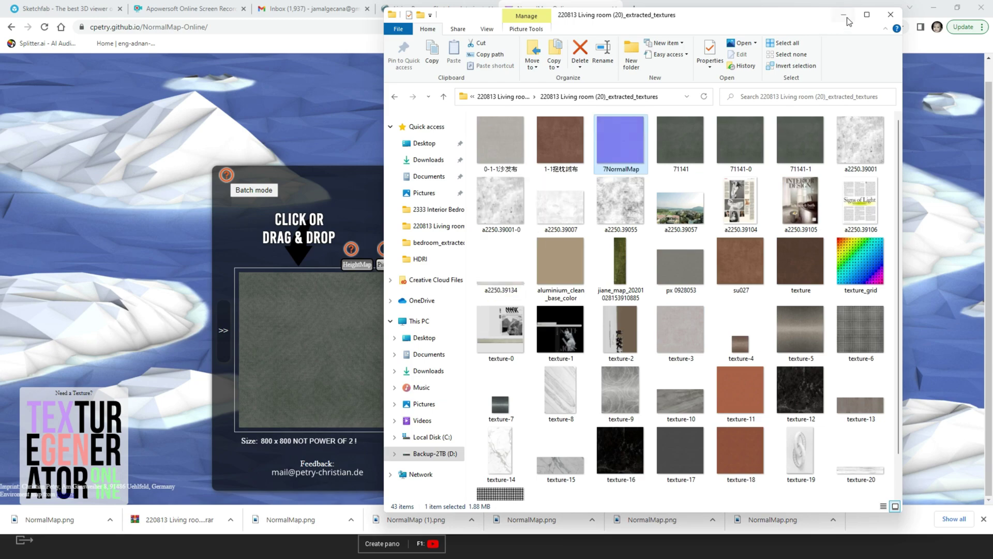
Step: Generate a normal map from the reddish-brown 1-1抱枕绒布 texture, download it as a PNG and show the file in its folder
click(846, 17)
key(super)
mouse_move(126, 548)
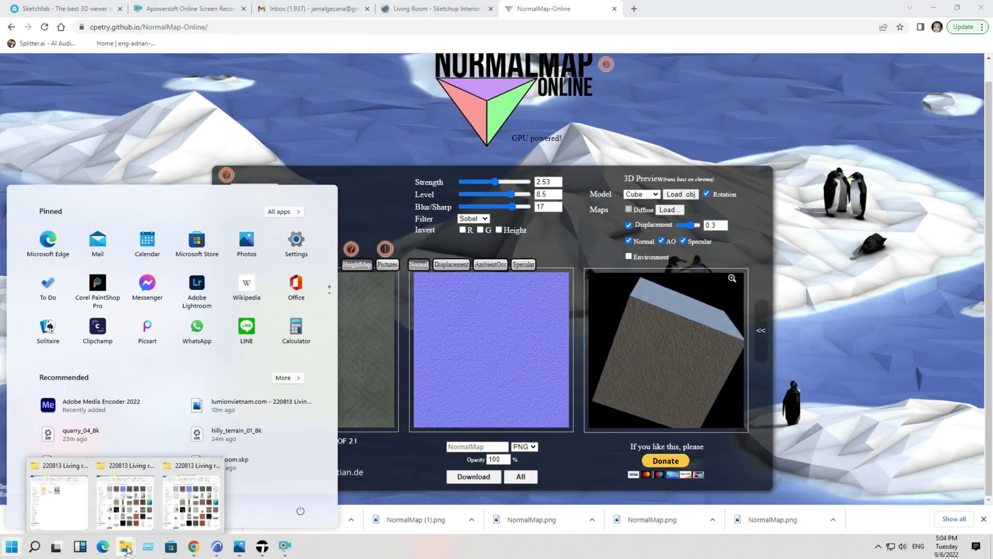
click(185, 506)
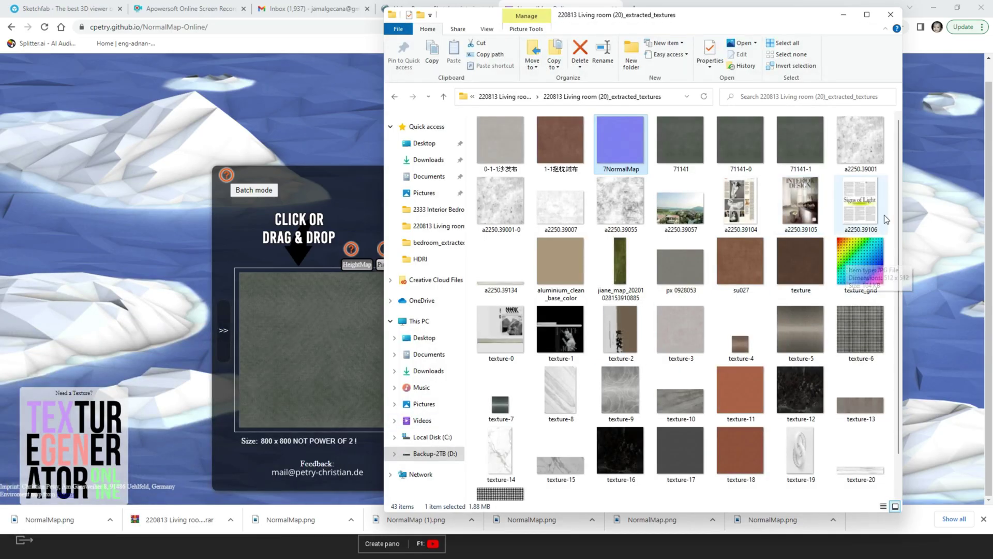
scroll(900, 201, down, 1)
scroll(904, 238, up, 1)
drag(577, 145, 333, 344)
click(473, 476)
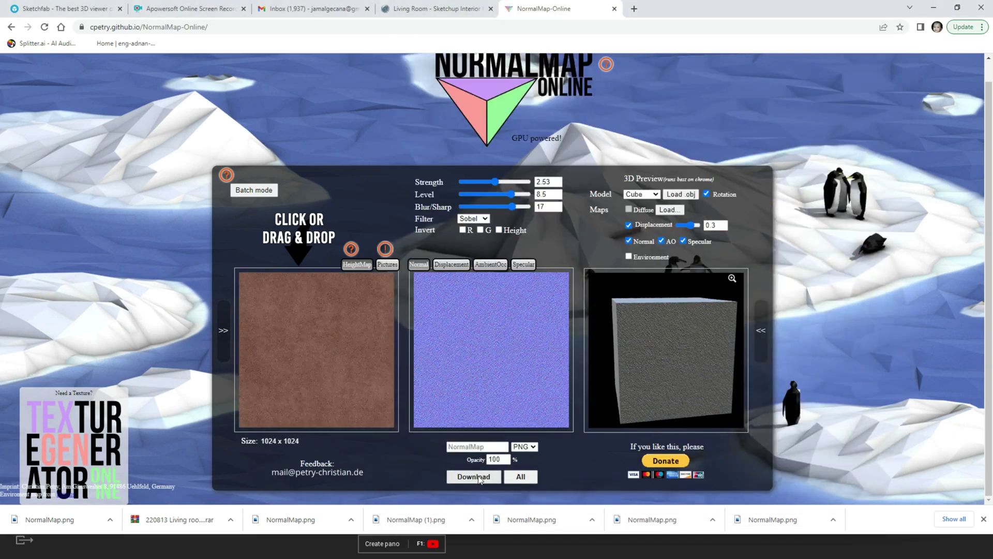
click(110, 519)
click(140, 483)
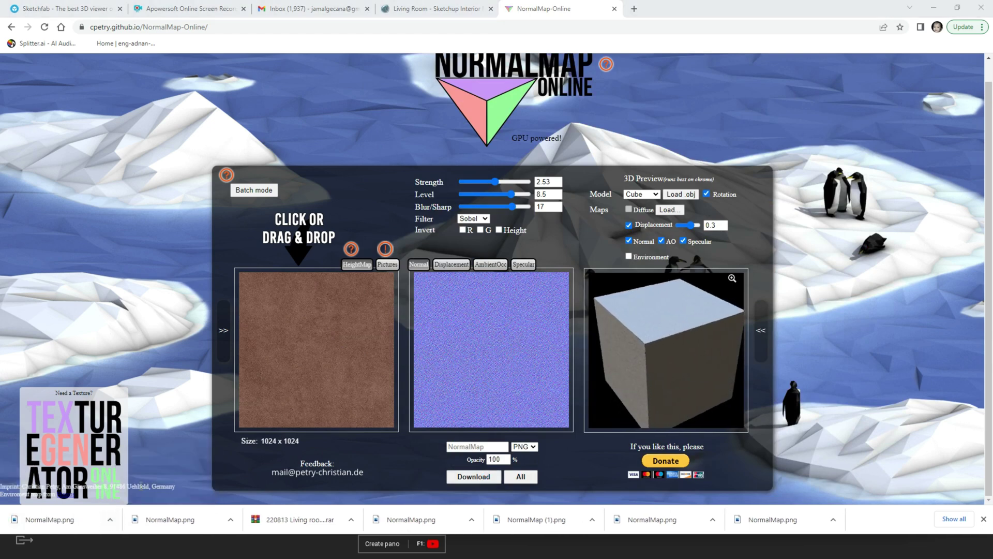
Step: Move the new NormalMap file into the 220813 Living room (20)_extracted_textures folder and rename it 1NormalMap
right_click(522, 161)
click(545, 446)
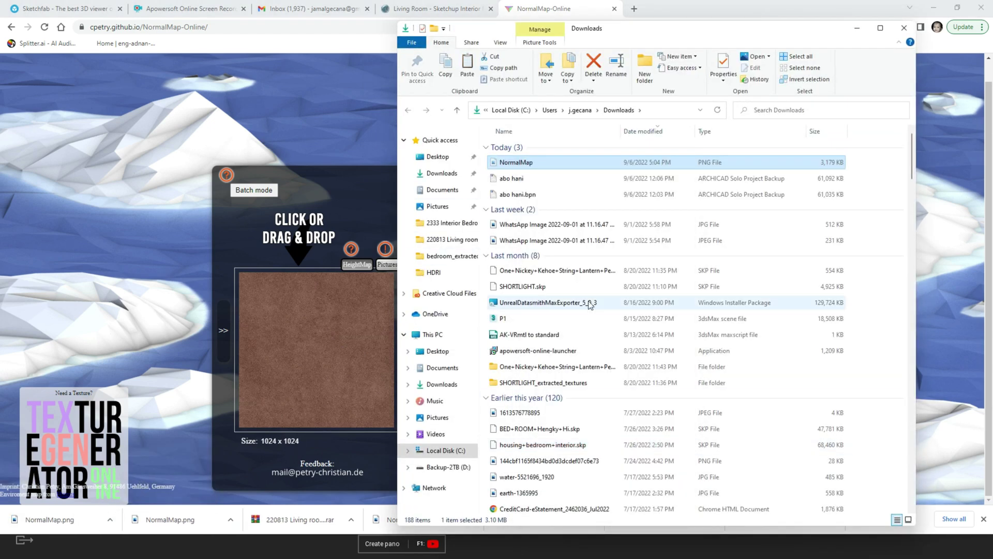
key(super)
mouse_move(148, 551)
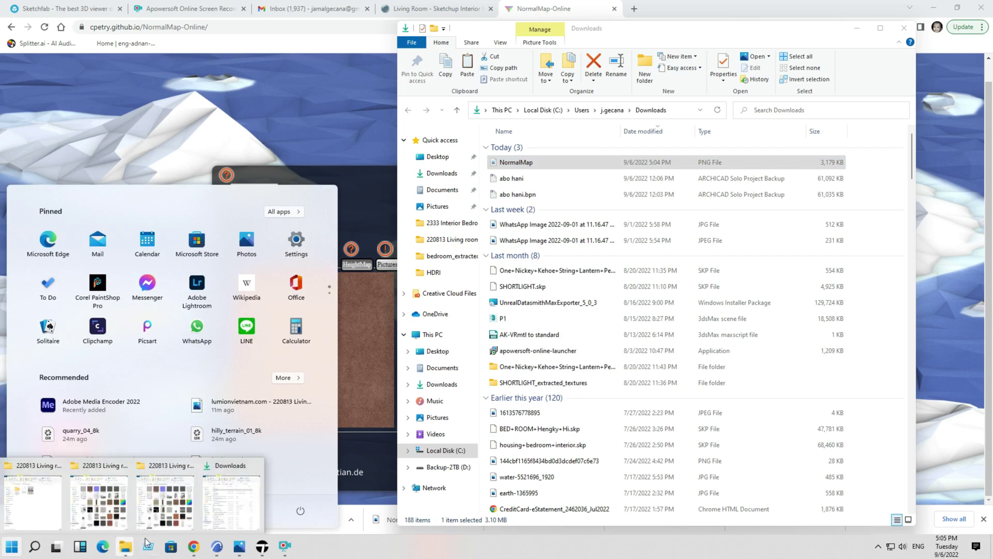
click(55, 499)
right_click(665, 467)
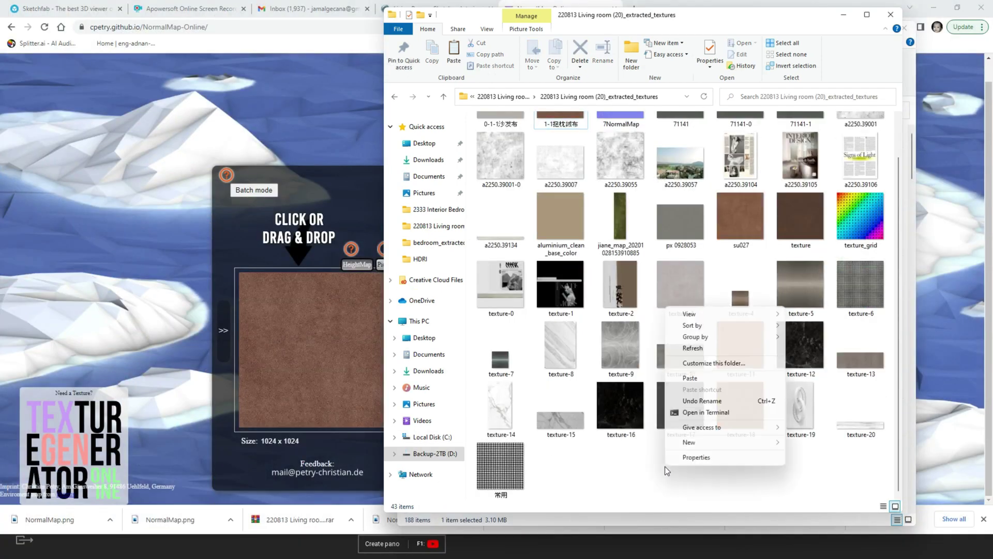
click(702, 378)
click(688, 291)
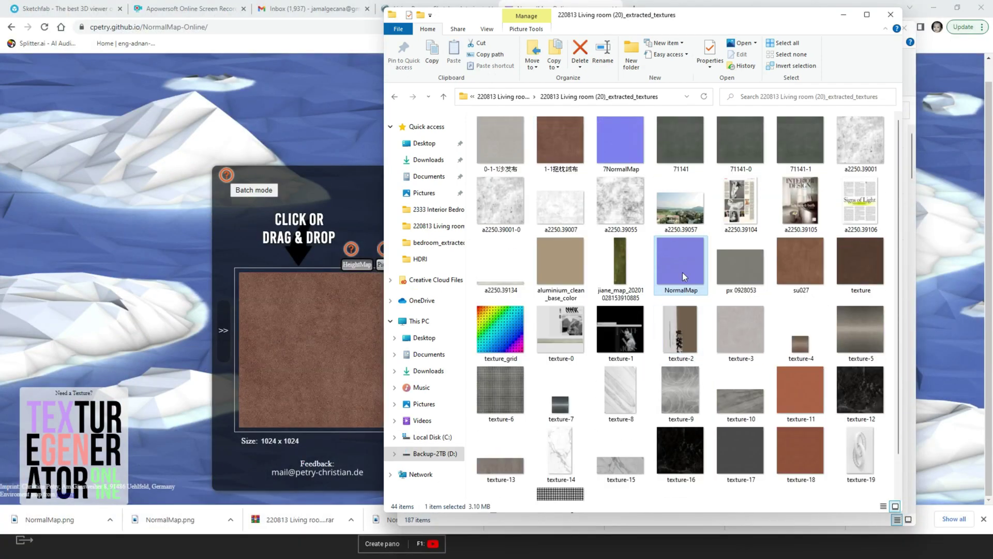
key(Home)
text(1)
click(682, 504)
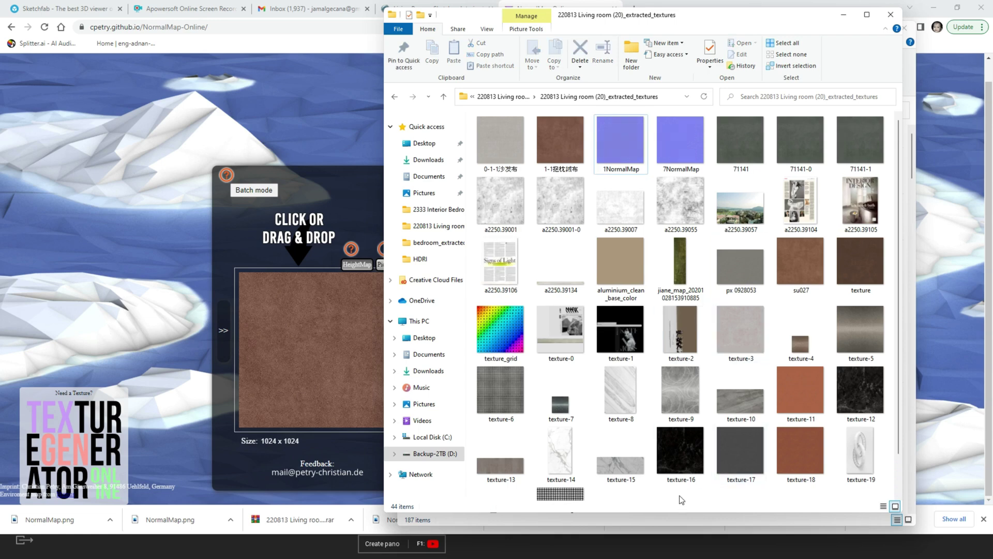
Step: Preview the brown texture, su027 and 1-1抱枕绒布 images at full size to compare the fabrics
double_click(860, 269)
click(983, 15)
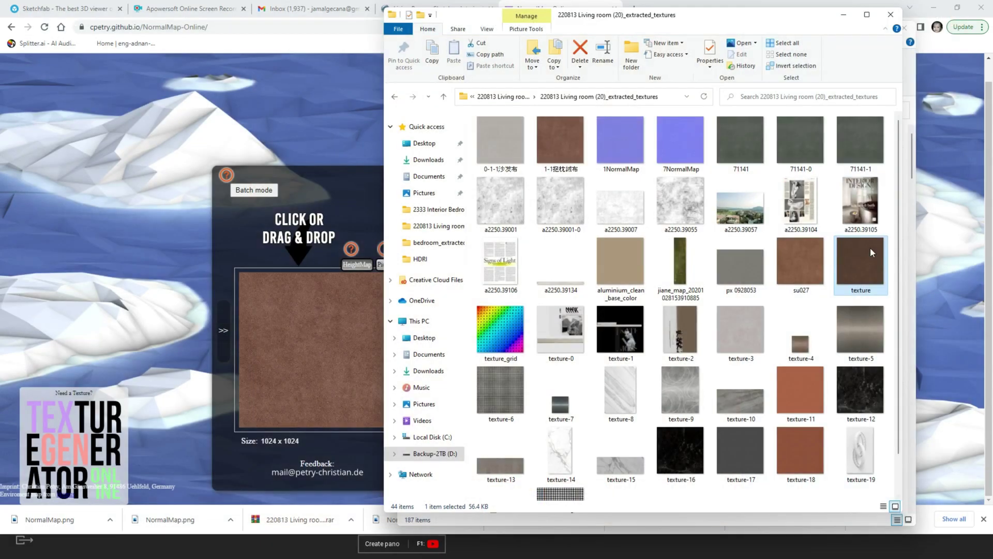
double_click(807, 258)
click(985, 12)
double_click(559, 142)
click(983, 11)
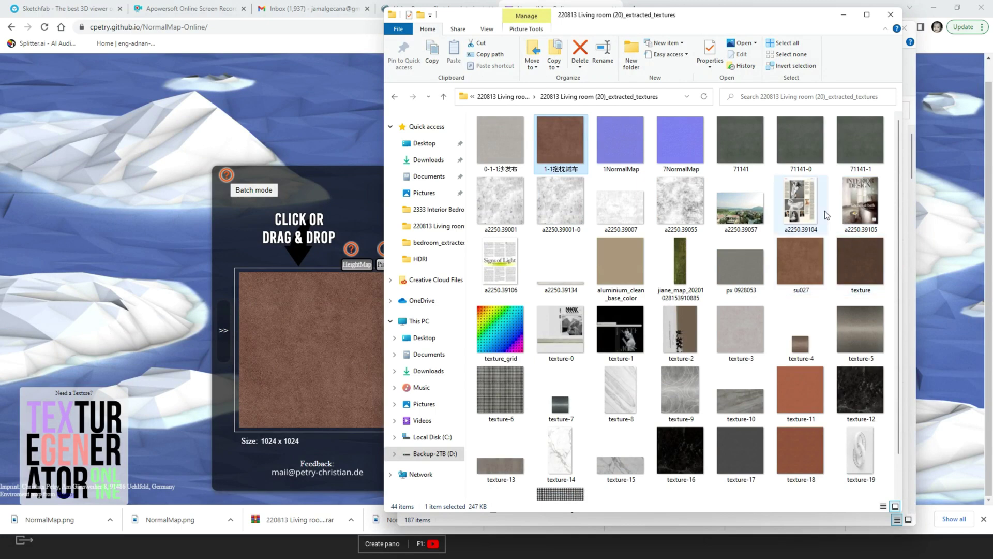
Step: Switch to Twinmotion, pick the green armchair's material and open the file selection for its bump normal map
key(super)
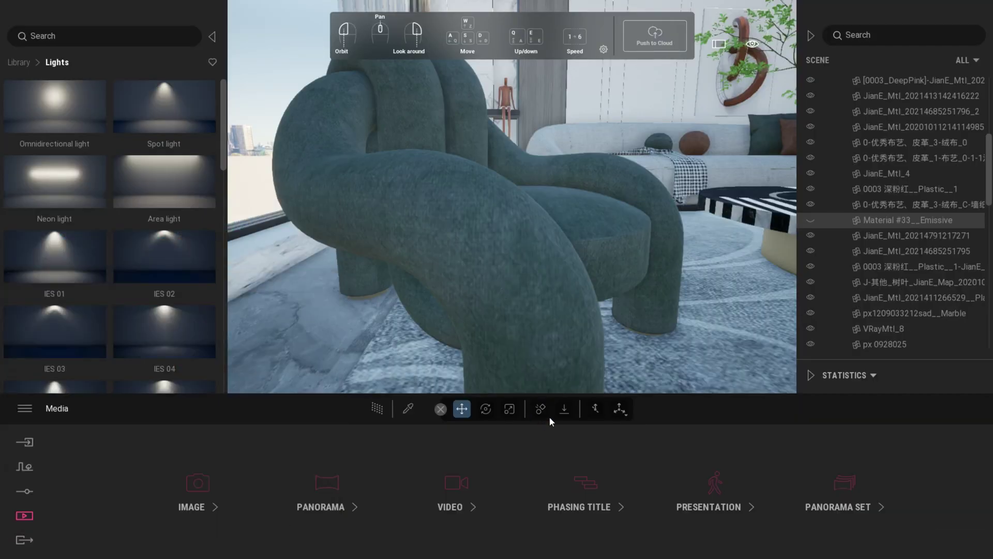
click(506, 283)
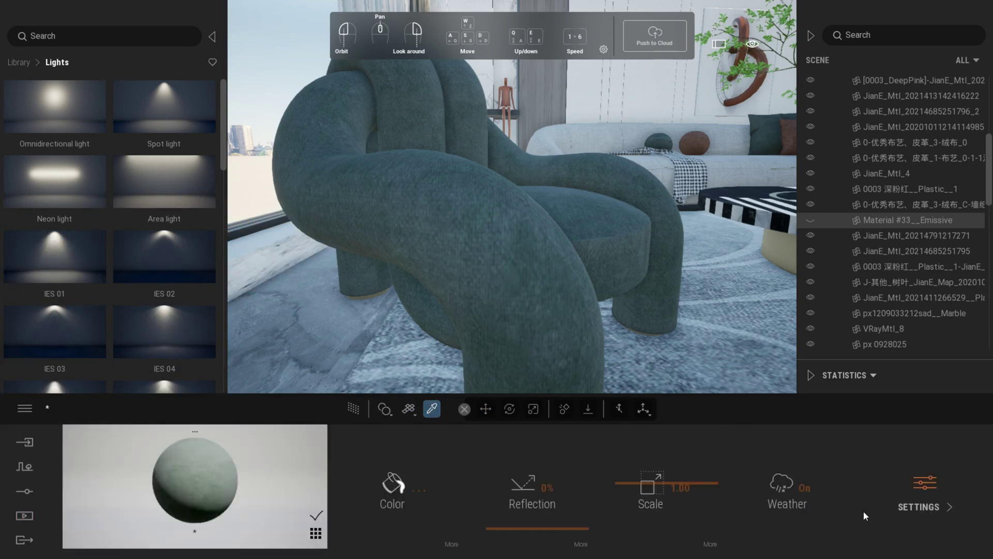
click(920, 489)
click(446, 520)
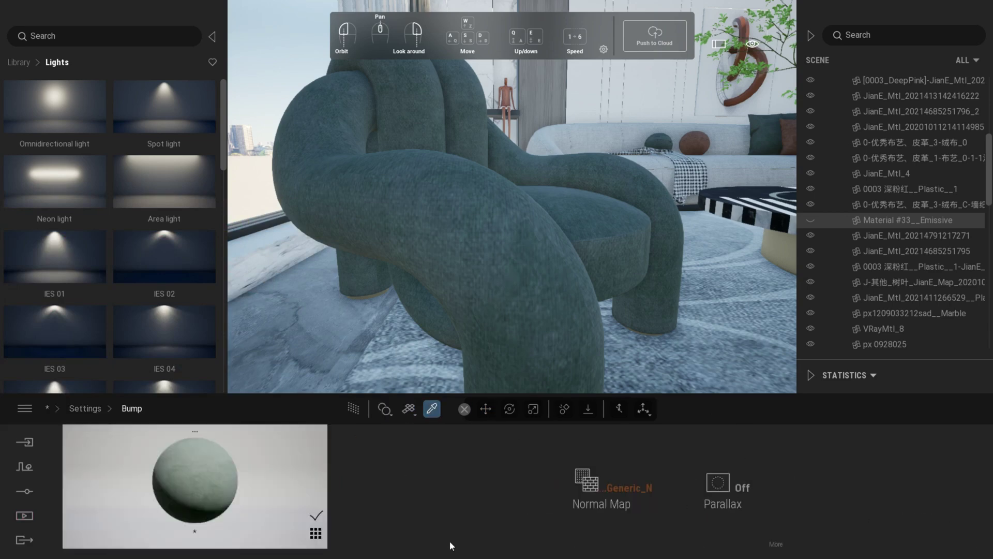
click(591, 494)
click(602, 416)
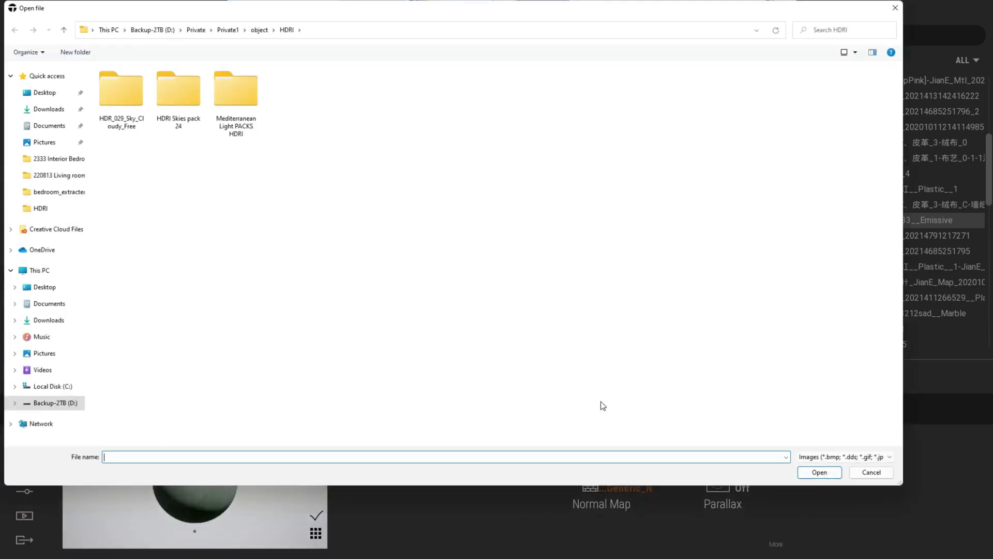
Step: Load 7NormalMap from the 220813 Living room (20)_extracted_textures folder as the armchair material's normal map
click(55, 159)
double_click(110, 107)
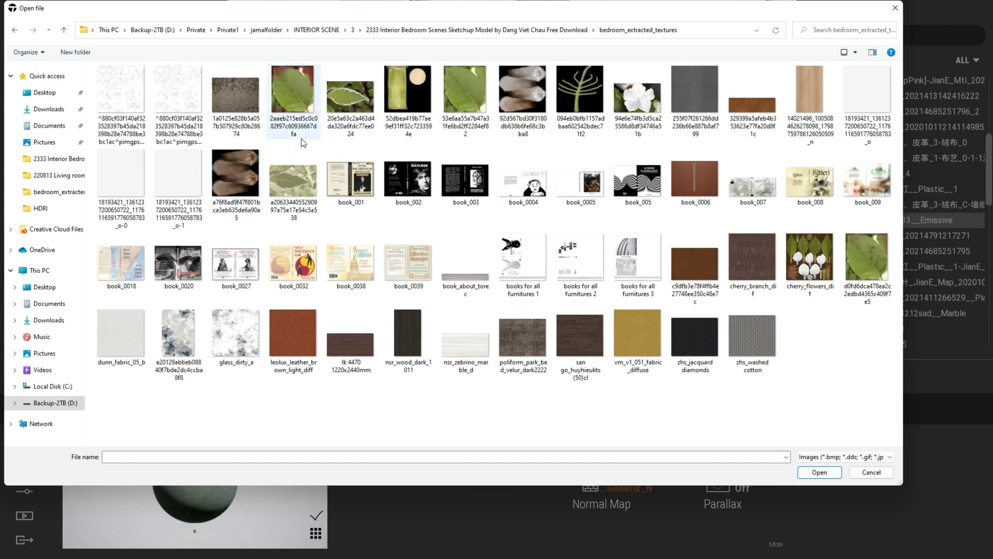
click(315, 31)
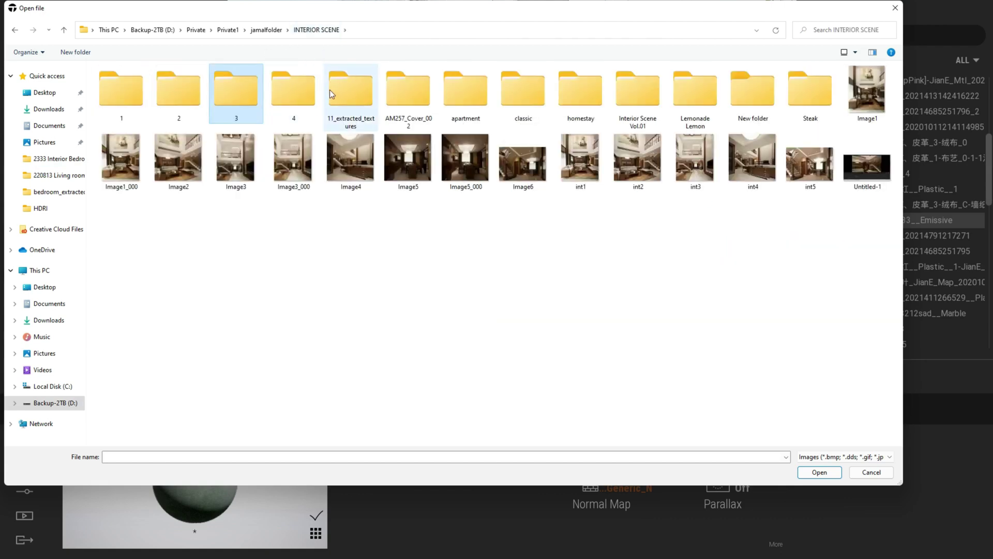
double_click(308, 89)
double_click(125, 86)
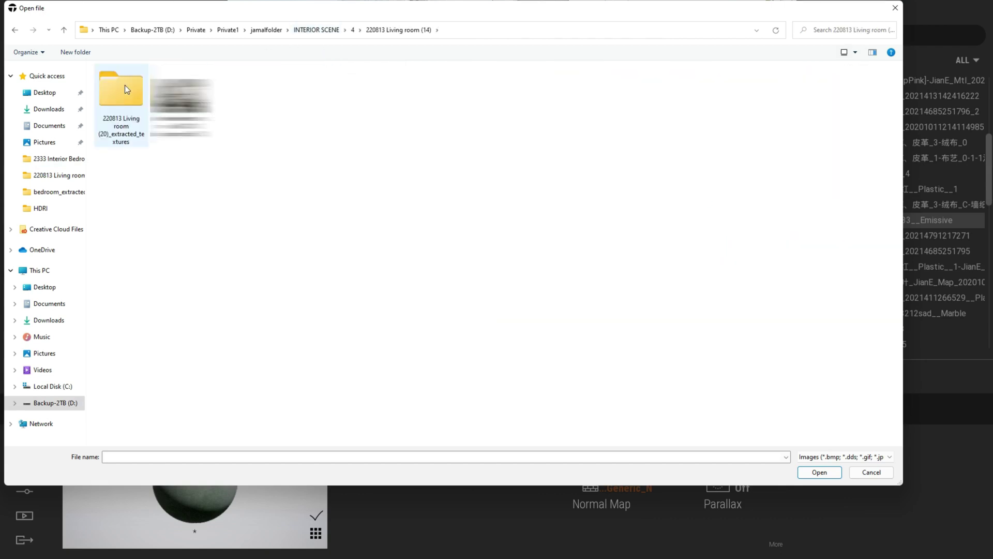
double_click(125, 85)
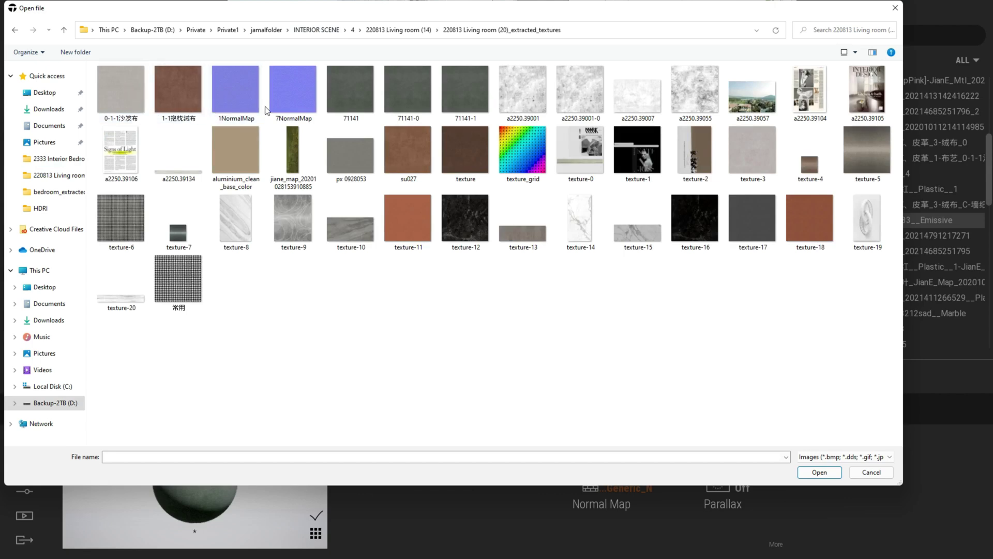
double_click(290, 91)
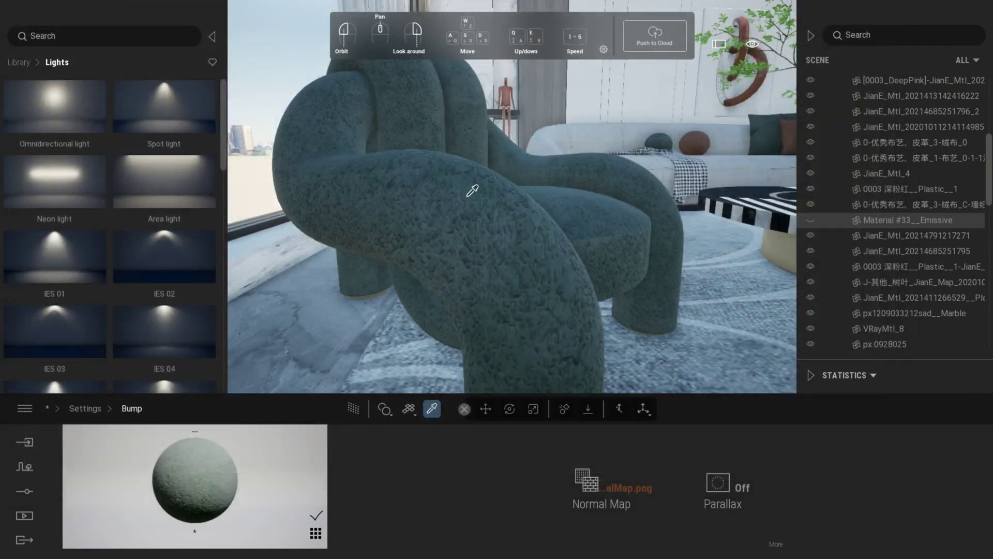
Step: Examine the armchair's fabric up close and set the material's bump to 39%
mouse_move(466, 206)
right_down()
mouse_move(459, 194)
mouse_move(480, 193)
right_up()
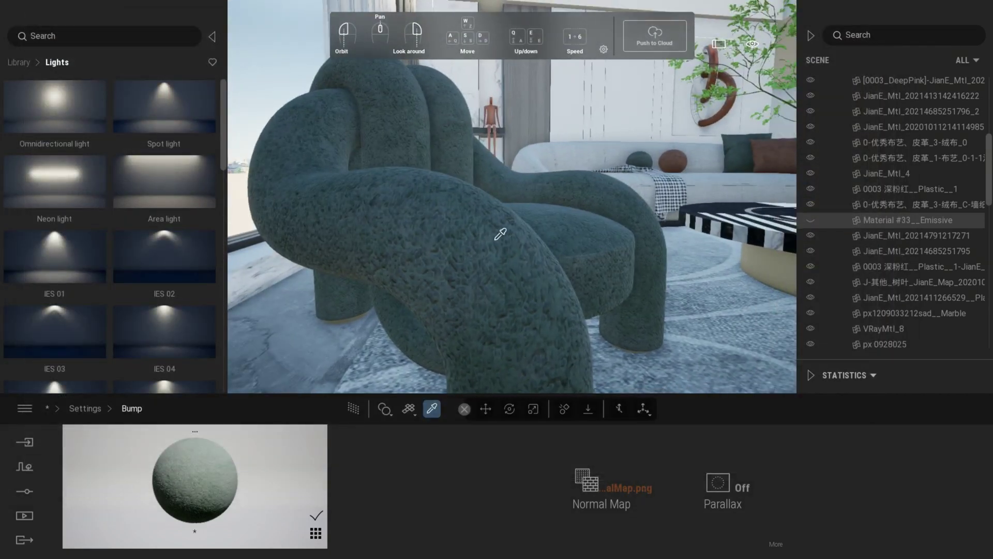
mouse_move(489, 235)
right_down()
mouse_move(421, 240)
mouse_move(495, 241)
right_up()
key(w)
key(w)
key(w)
key(s)
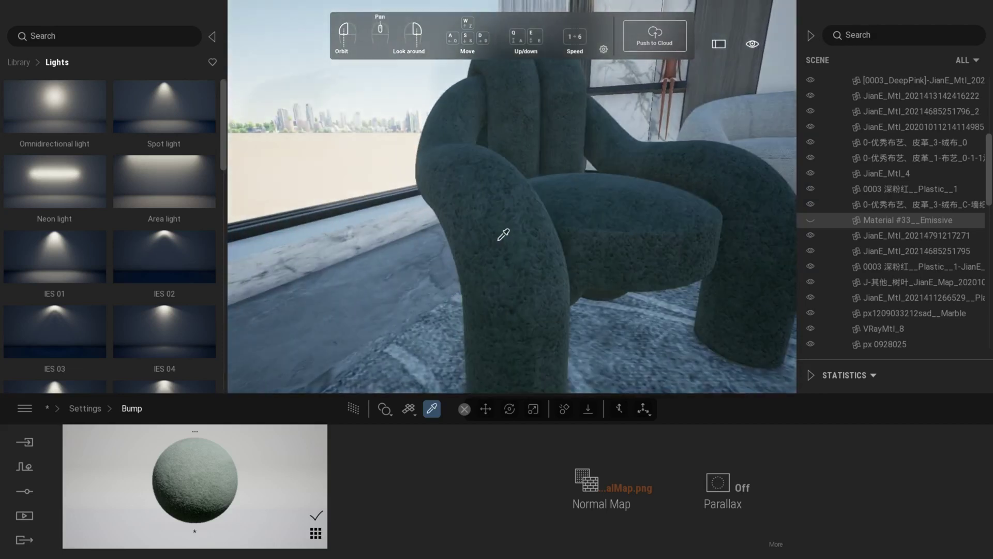
click(99, 411)
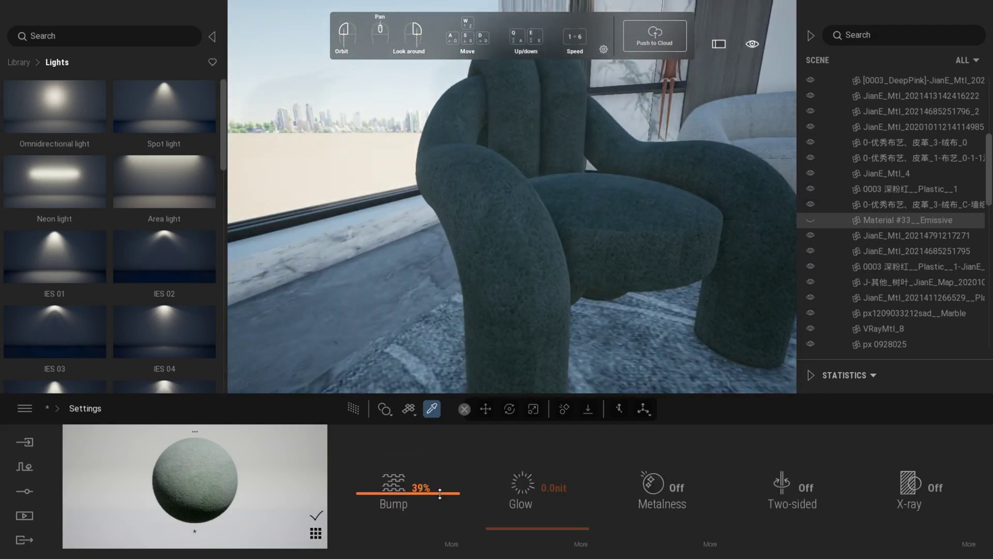
Step: Check the armchair's new fabric relief in the path-traced Image1 view and quit media mode
key(s)
right_drag(417, 291, 441, 291)
key(w)
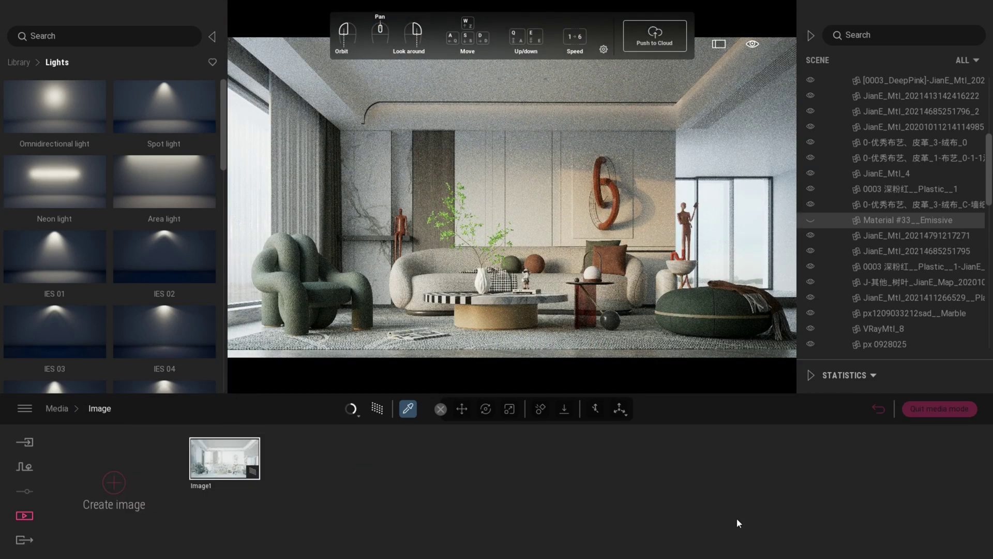
click(910, 409)
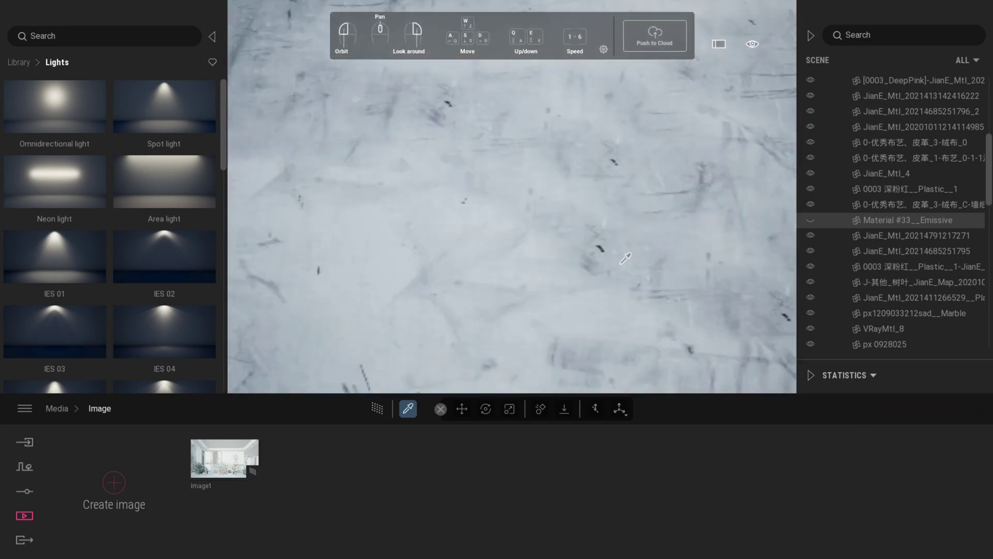
Step: Place an Indian Sandalwood tree from the Trees library on the paving outside the living room window
key(s)
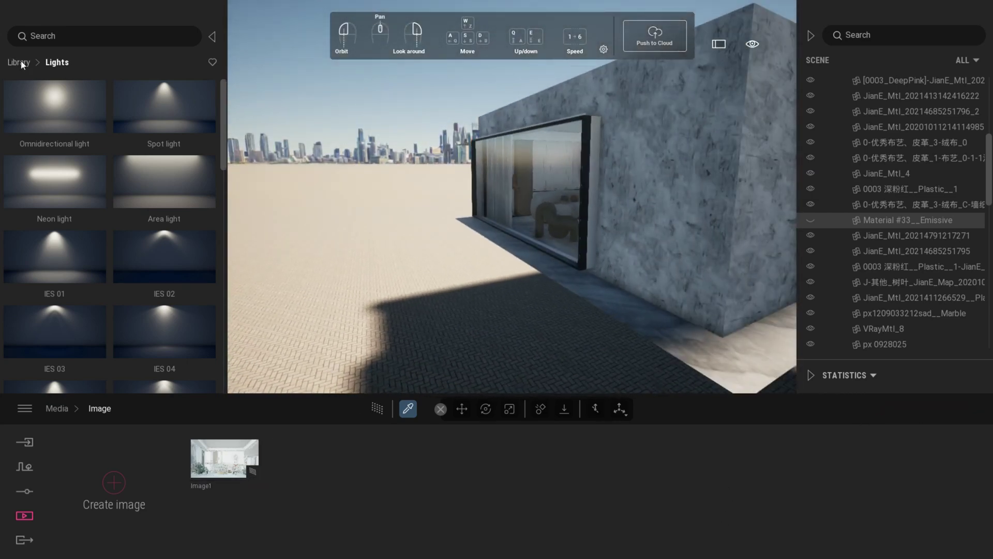
click(21, 63)
click(57, 181)
click(67, 117)
drag(68, 119, 443, 284)
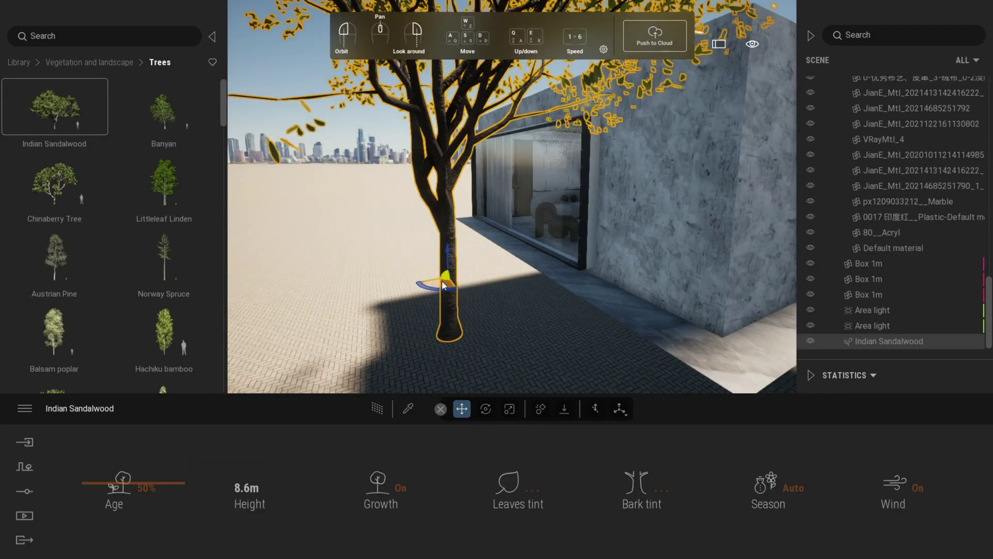
Step: Check the new Indian Sandalwood tree through the window in the Image1 view and quit media mode
click(24, 515)
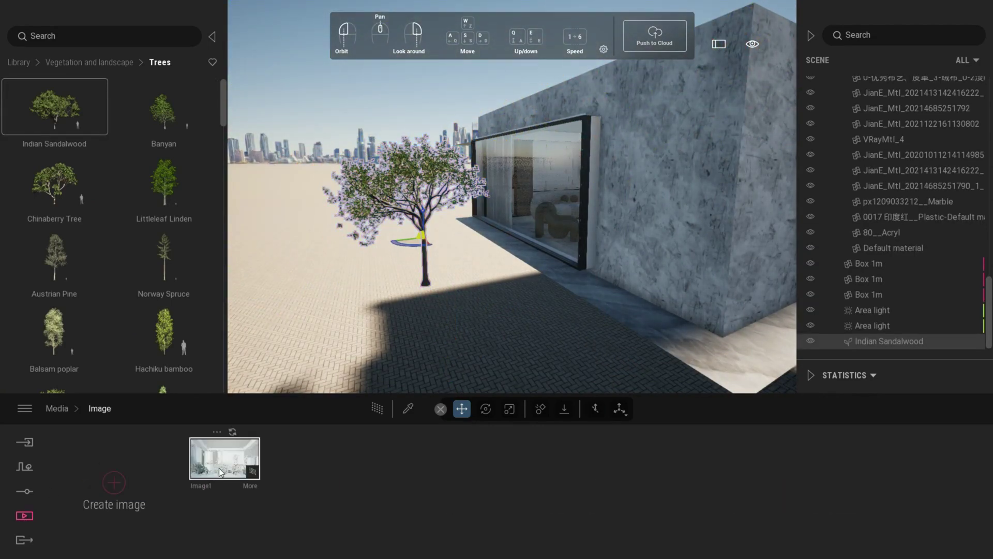
click(222, 468)
click(931, 409)
Step: Duplicate the Indian Sandalwood tree at another spot on the paving outside the living room window
right_drag(475, 237, 517, 264)
shift+drag(574, 241, 406, 184)
key(Return)
Step: Check how both Indian Sandalwood trees look in the Image1 view and quit media mode
click(24, 516)
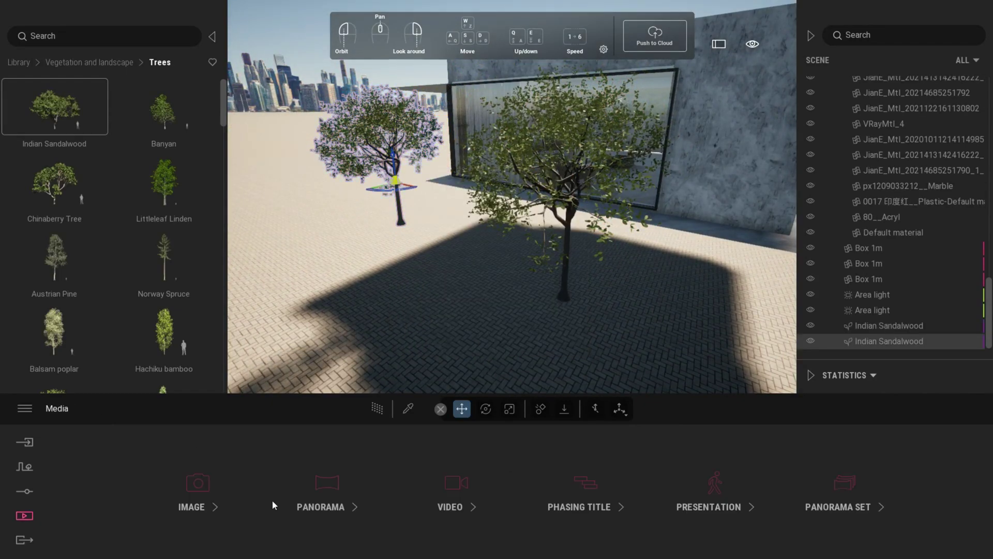
click(197, 504)
click(222, 466)
click(930, 408)
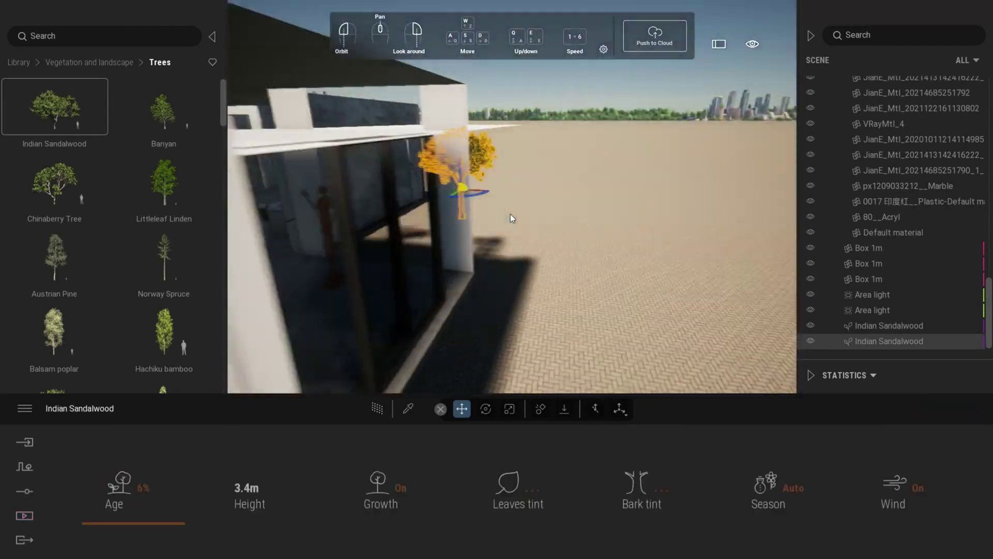
Step: Place the MT_PM_V74 ginkgo model ending in 01_06.FBX from the user library's Vegetation folder beside the glass doors outside
right_drag(510, 213, 291, 266)
click(19, 63)
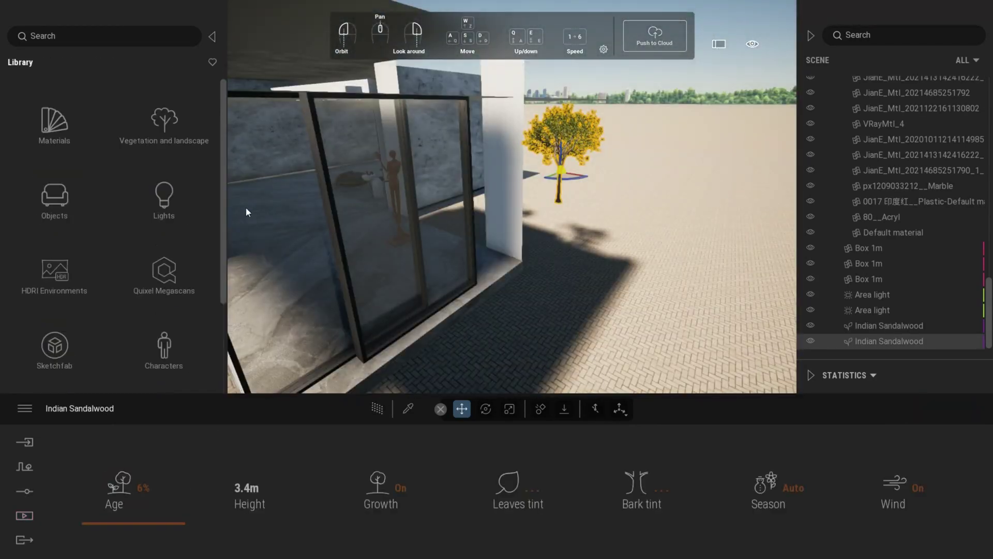
drag(224, 243, 233, 386)
click(85, 358)
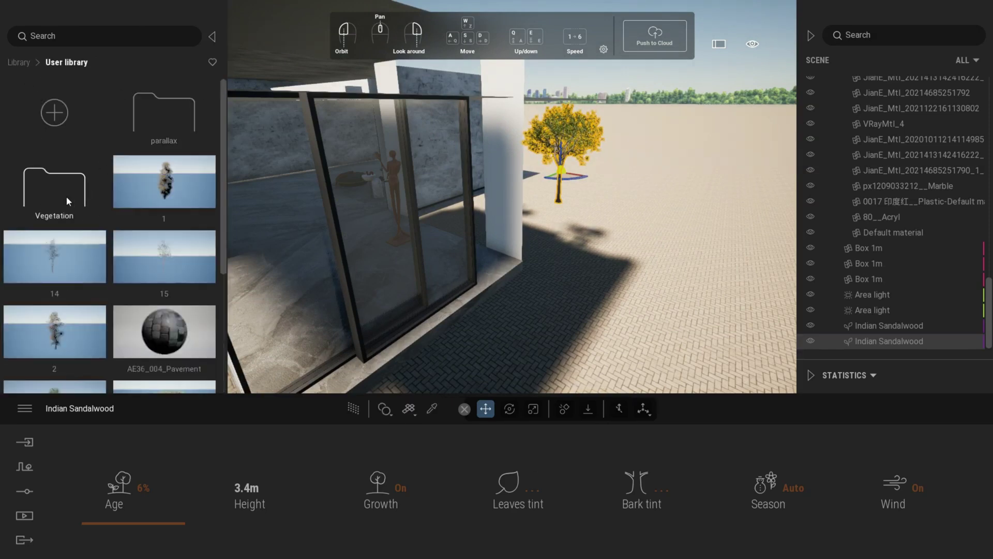
drag(174, 182, 498, 269)
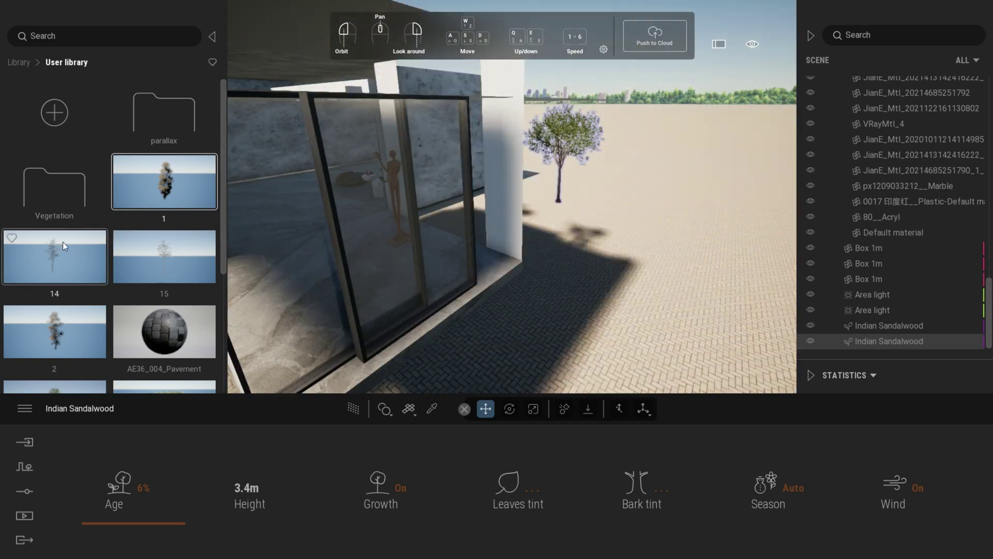
click(76, 188)
scroll(117, 203, down, 10)
click(54, 284)
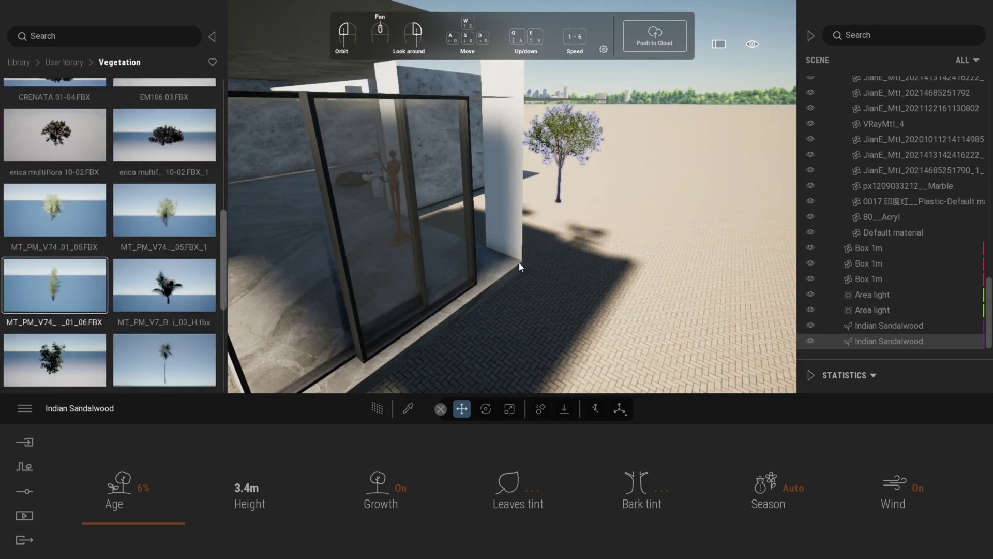
click(492, 266)
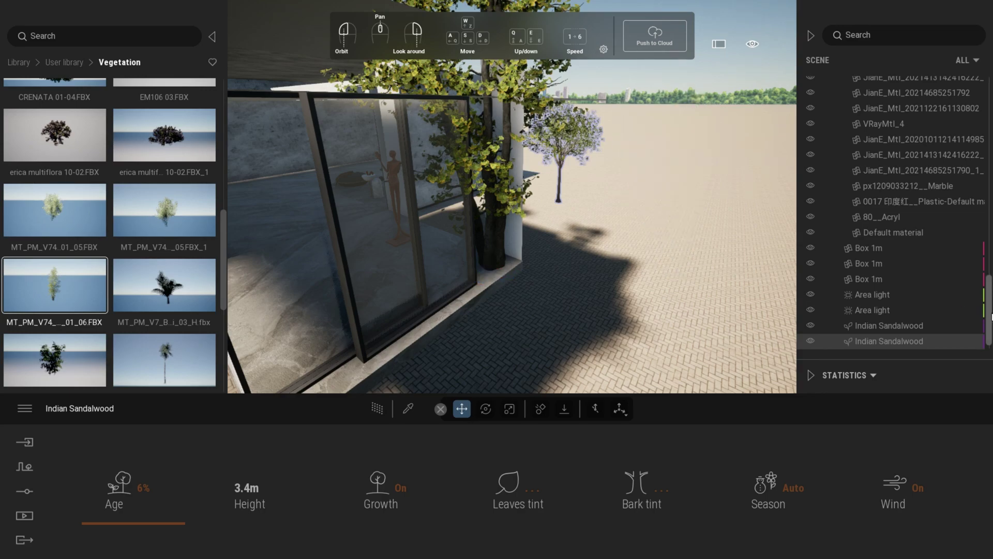
Step: Select the ginkgo tree and move it away from the glass doors onto the open paving
click(505, 283)
right_drag(505, 283, 611, 271)
drag(611, 272, 440, 334)
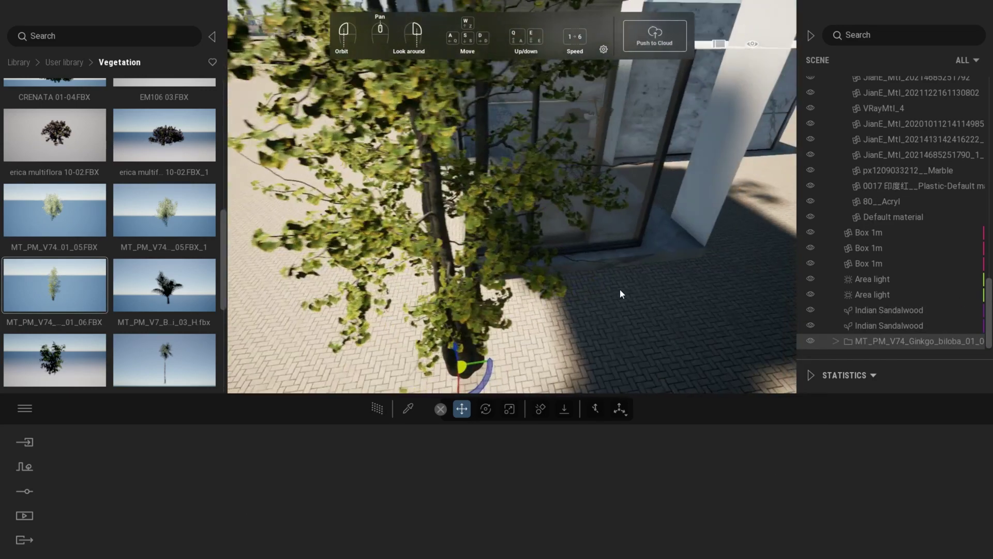
right_drag(619, 290, 698, 300)
drag(344, 275, 366, 312)
Step: Duplicate the ginkgo tree at a second spot on the paving outside the glass doors
key(s)
right_drag(365, 312, 454, 247)
shift+drag(410, 226, 641, 284)
click(473, 335)
Step: Select both ginkgo trees in the scene and rescale them together, then return to the move tool
right_drag(569, 295, 991, 309)
key(w)
drag(990, 309, 990, 326)
click(891, 326)
shift+click(891, 344)
click(509, 409)
right_drag(613, 258, 575, 313)
drag(526, 310, 477, 323)
click(874, 310)
click(836, 310)
click(462, 408)
click(865, 342)
Step: Return to the Image1 view and review its path tracer renderer settings
click(24, 515)
click(198, 483)
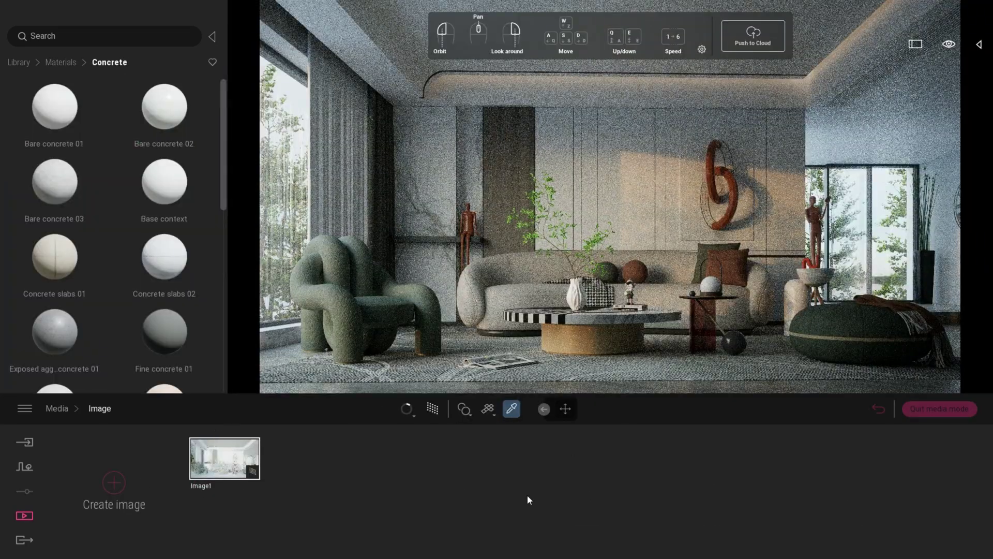
click(246, 485)
click(197, 501)
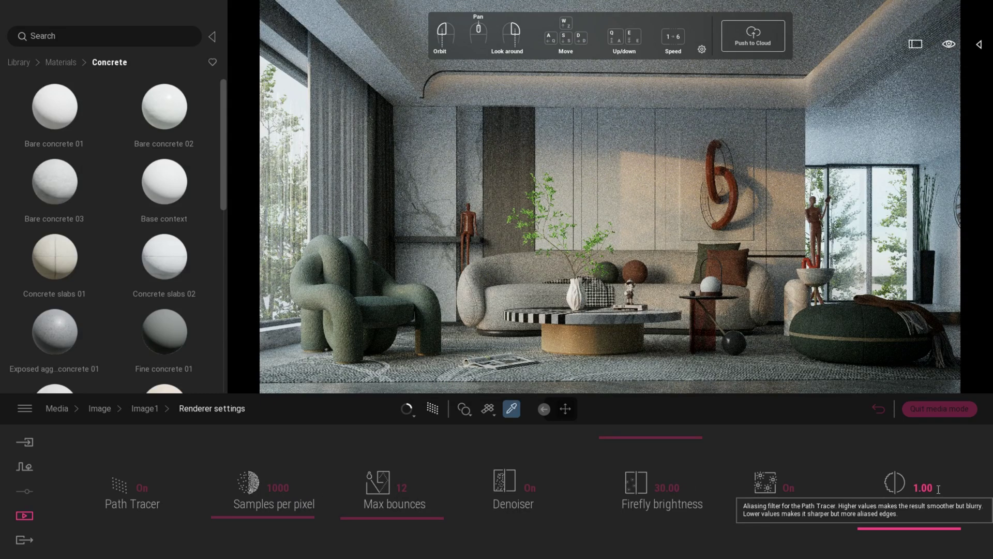
click(151, 409)
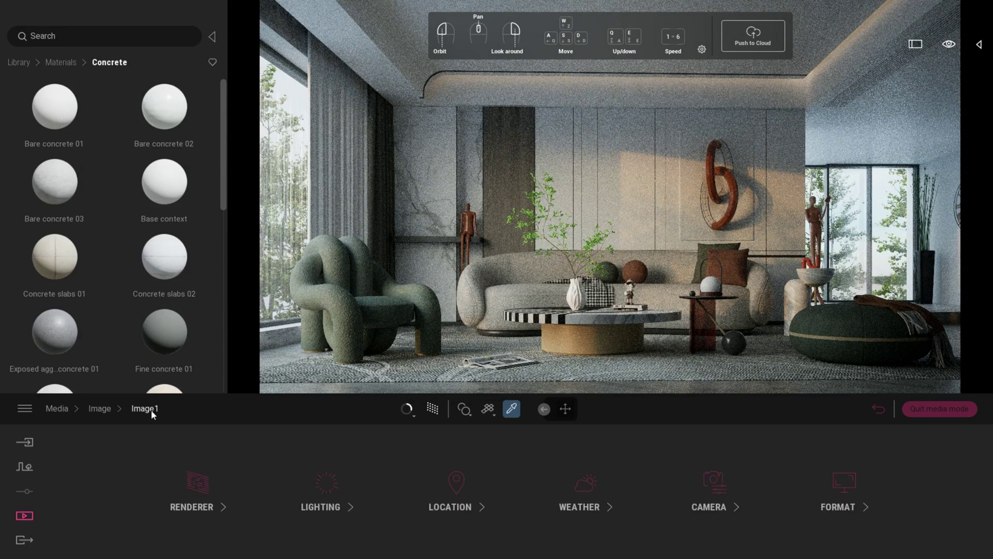
Step: Review Image1's lighting values and its Backdrop HDRI settings
click(326, 489)
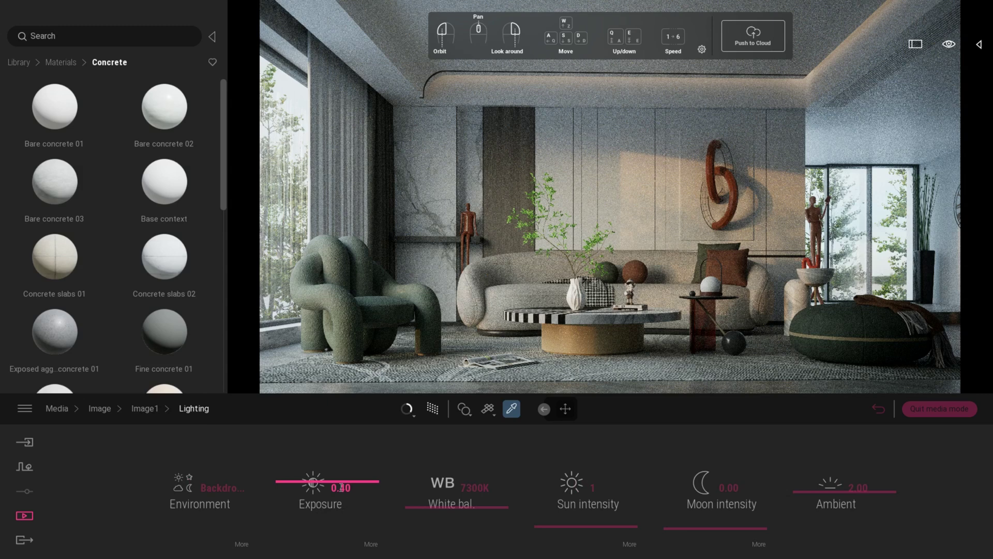
click(242, 545)
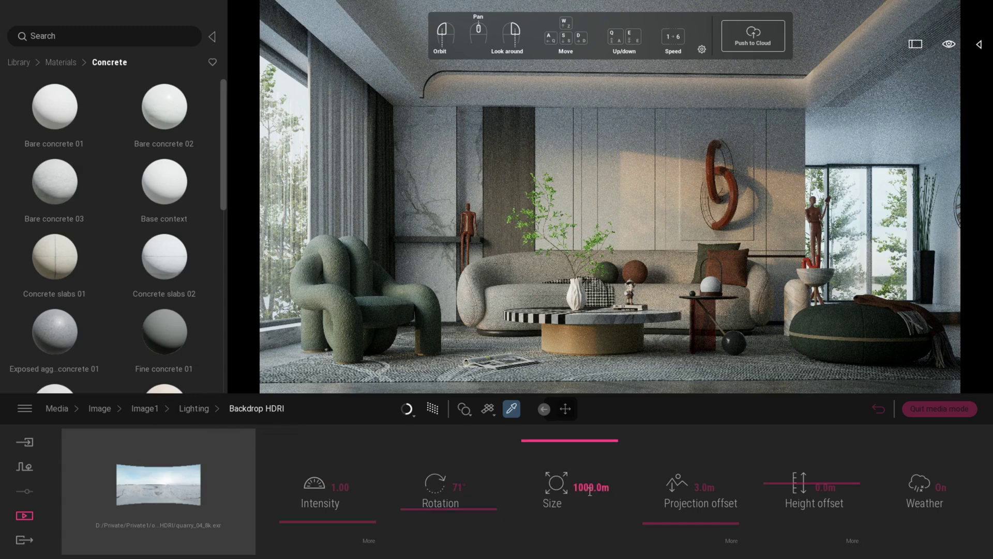
click(195, 408)
click(150, 410)
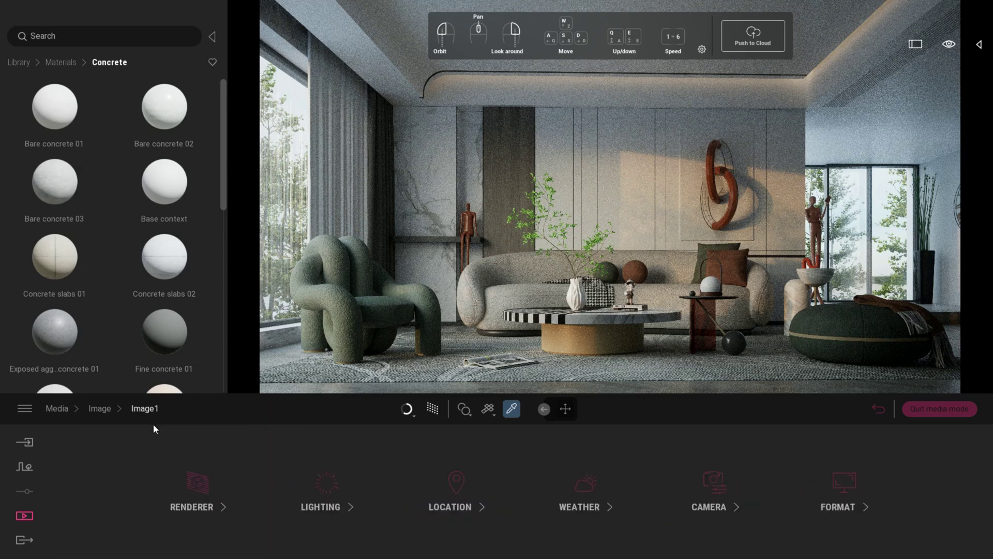
Step: Review Image1's output size and other format settings
click(100, 409)
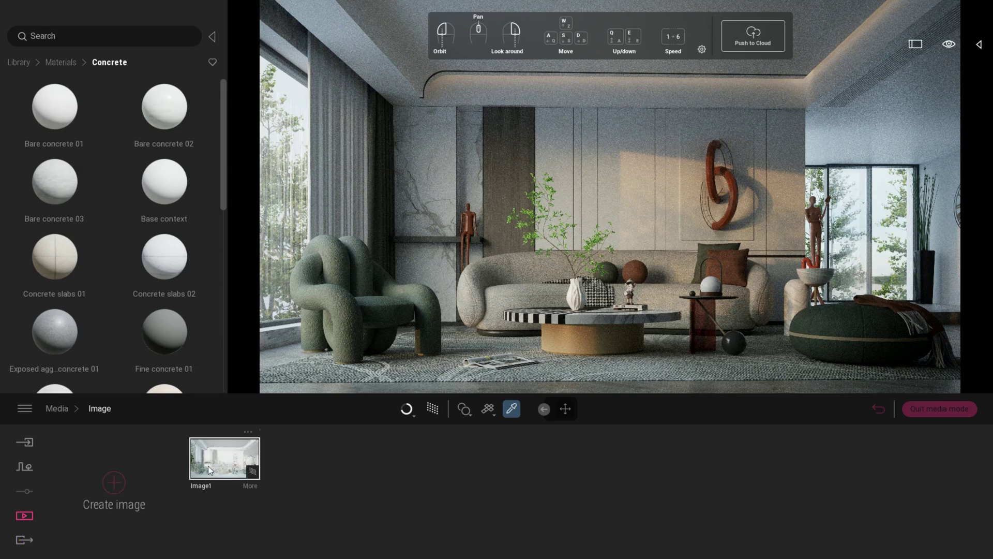
click(252, 490)
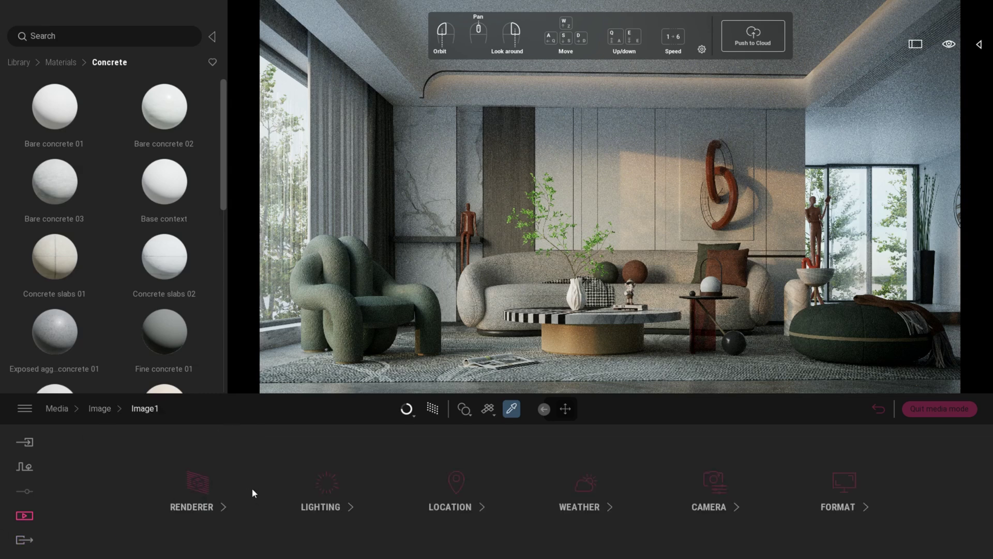
click(842, 482)
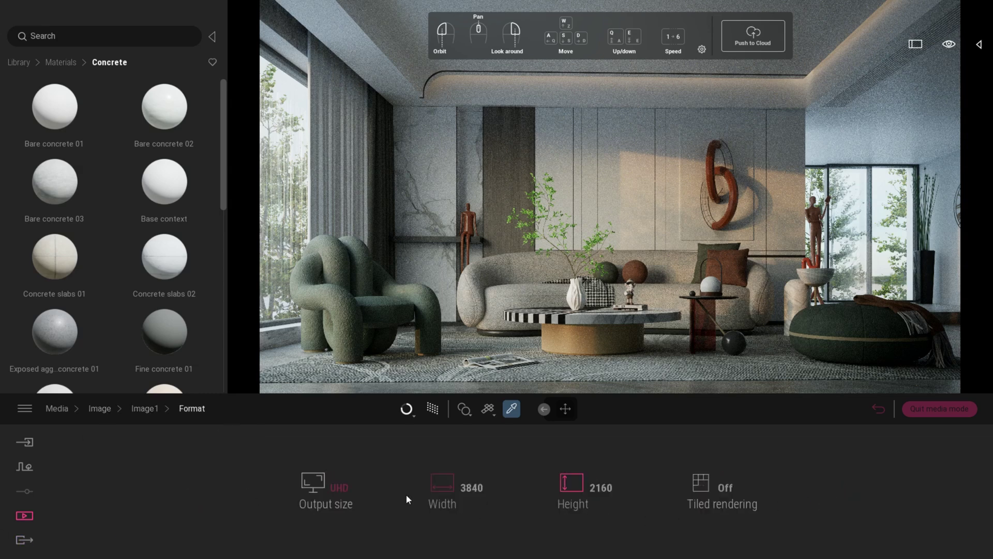
click(147, 412)
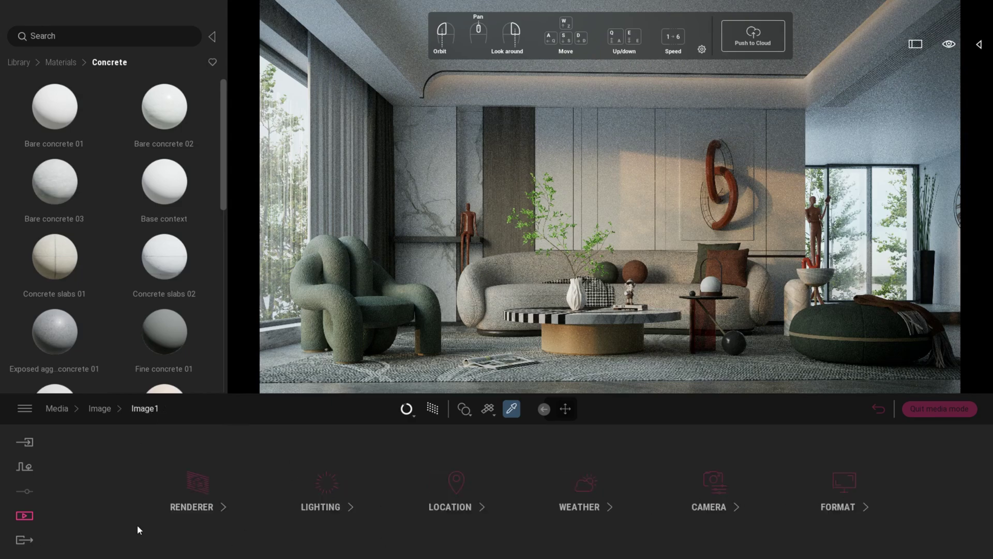
Step: Set up the local export with Image1 selected and all videos deselected
click(24, 539)
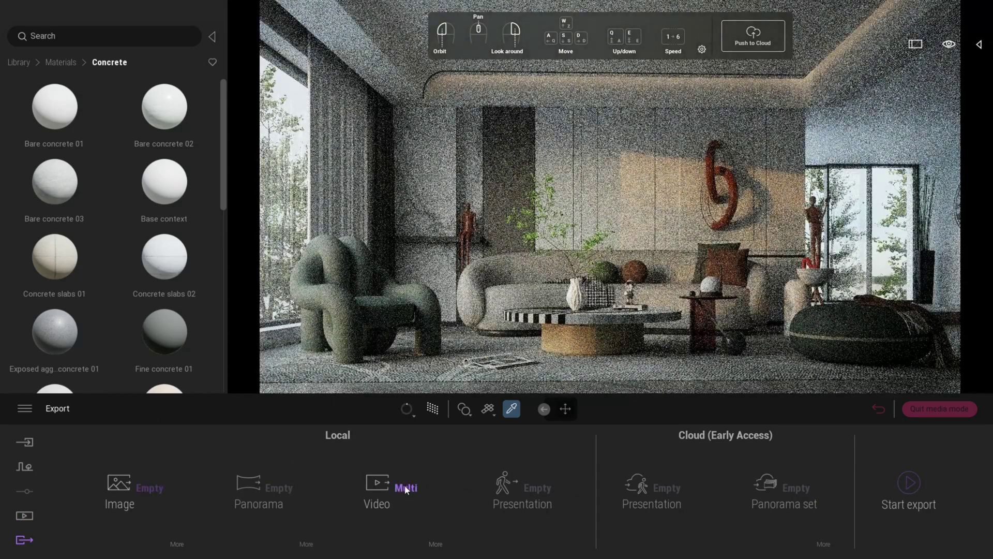
click(395, 489)
click(122, 171)
click(174, 168)
click(260, 167)
click(244, 532)
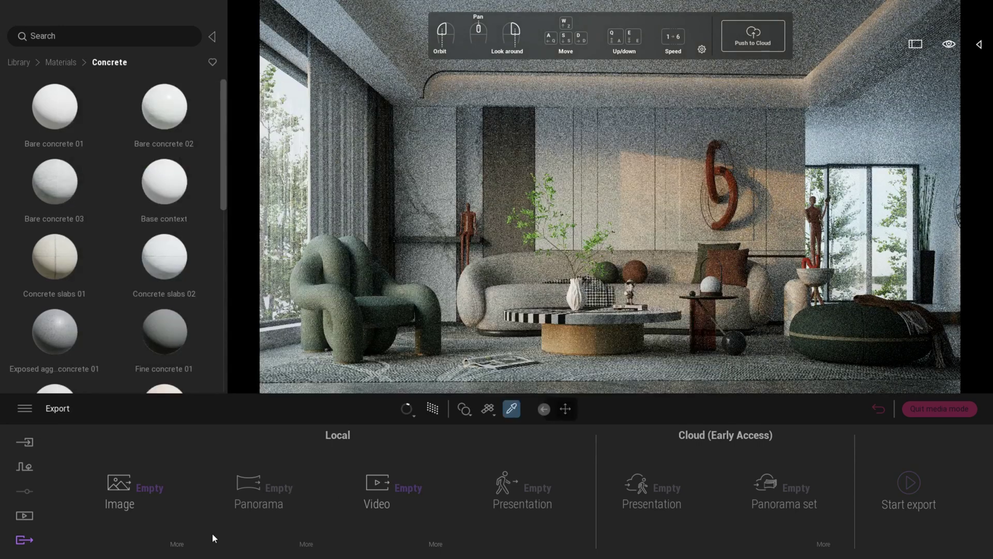
click(145, 492)
click(139, 151)
Step: Start the export of Image1 into folder 4 inside INTERIOR SCENE on the D: drive
click(912, 492)
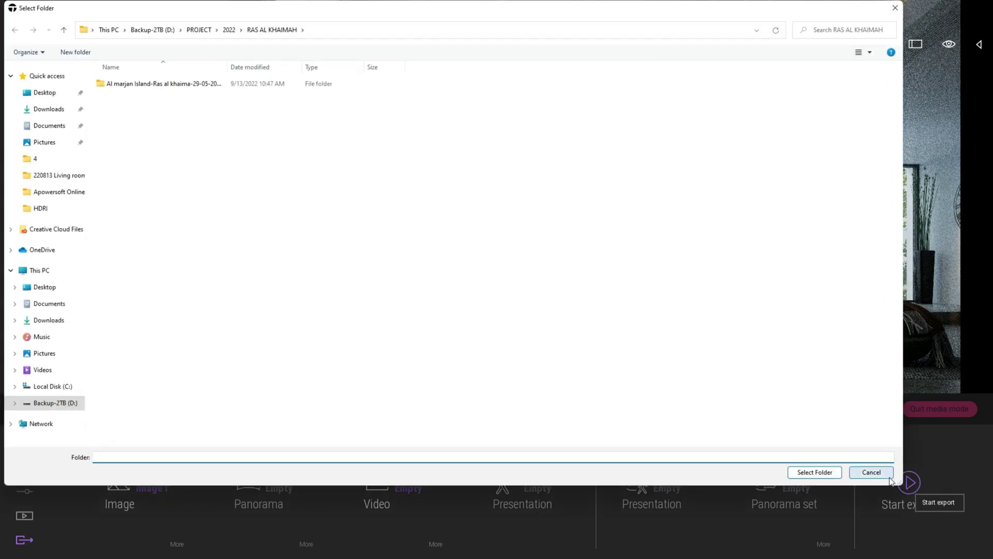
click(198, 30)
click(153, 29)
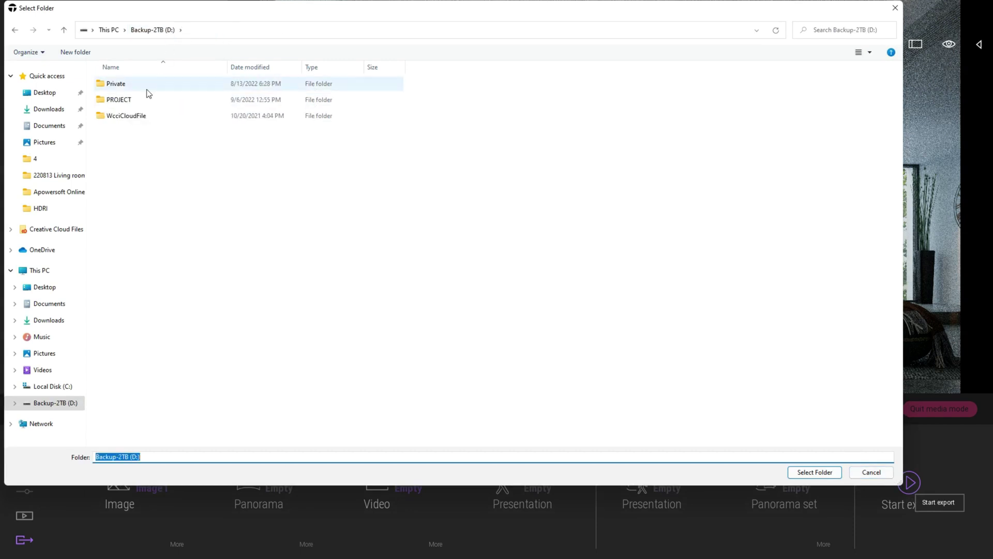
click(115, 84)
double_click(115, 84)
double_click(115, 85)
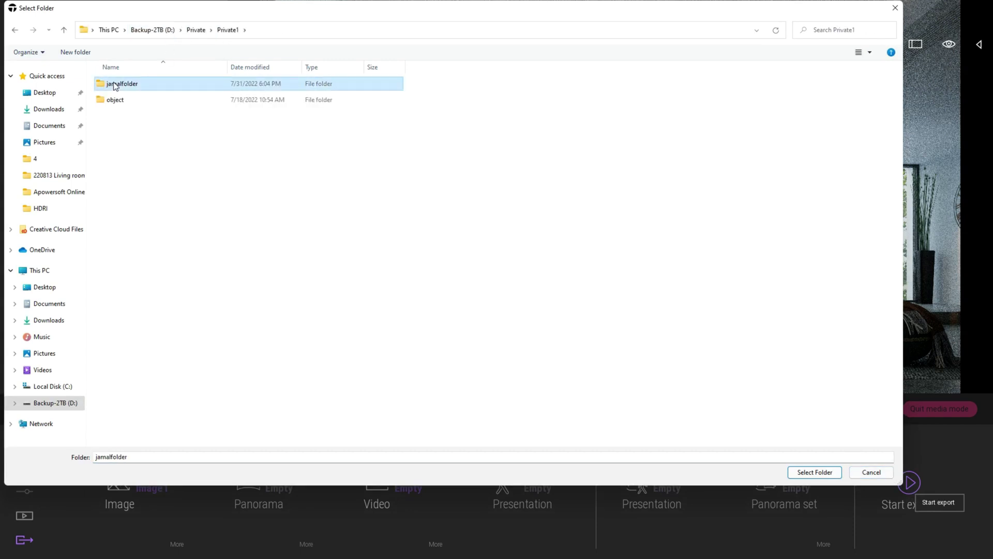
double_click(115, 84)
double_click(122, 198)
double_click(287, 108)
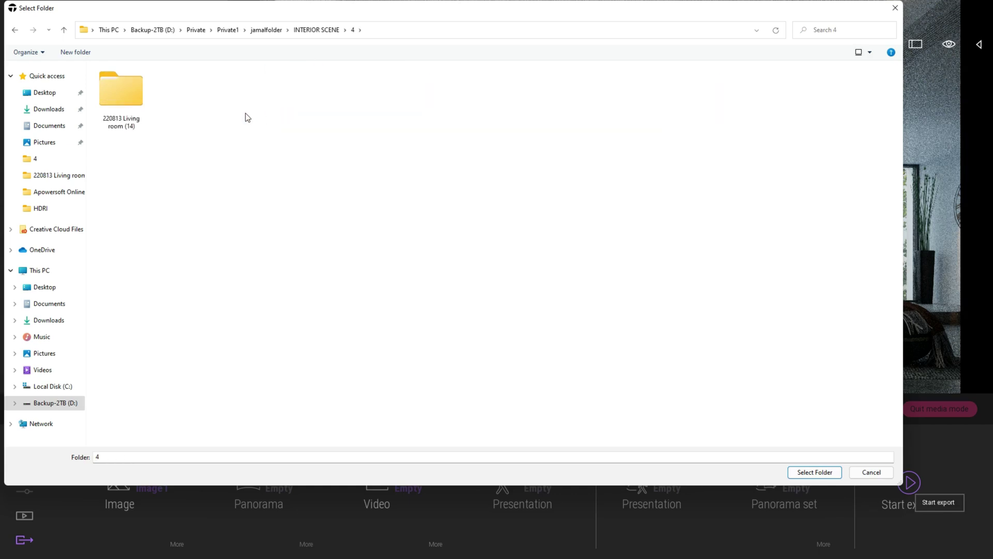
click(823, 471)
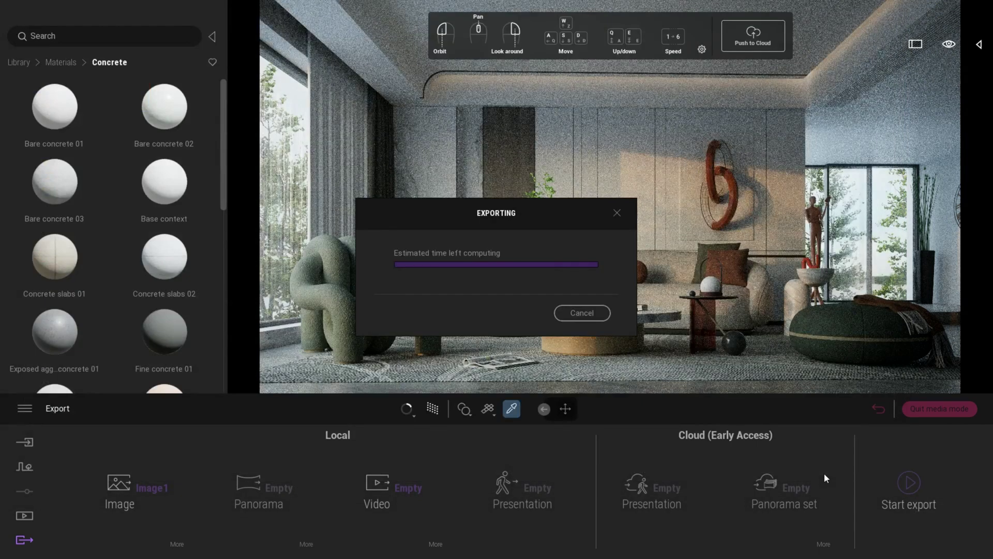
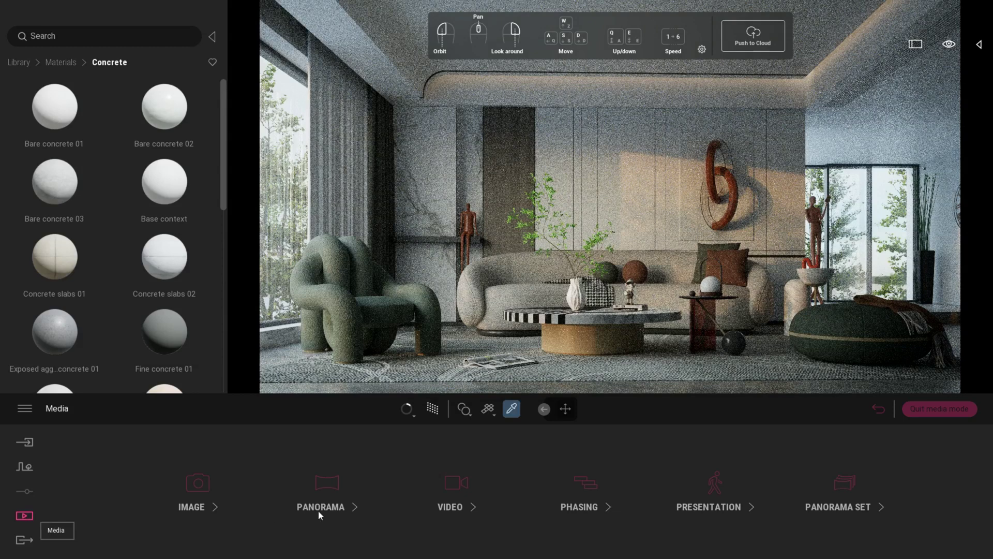
Step: Create a new video starting from the living room view and turn off the path tracer
click(453, 485)
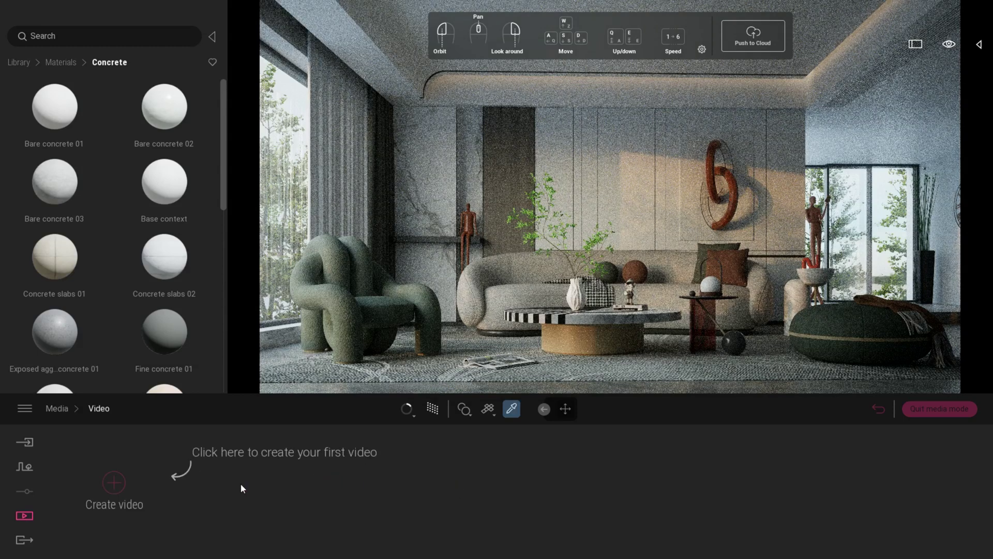
click(119, 482)
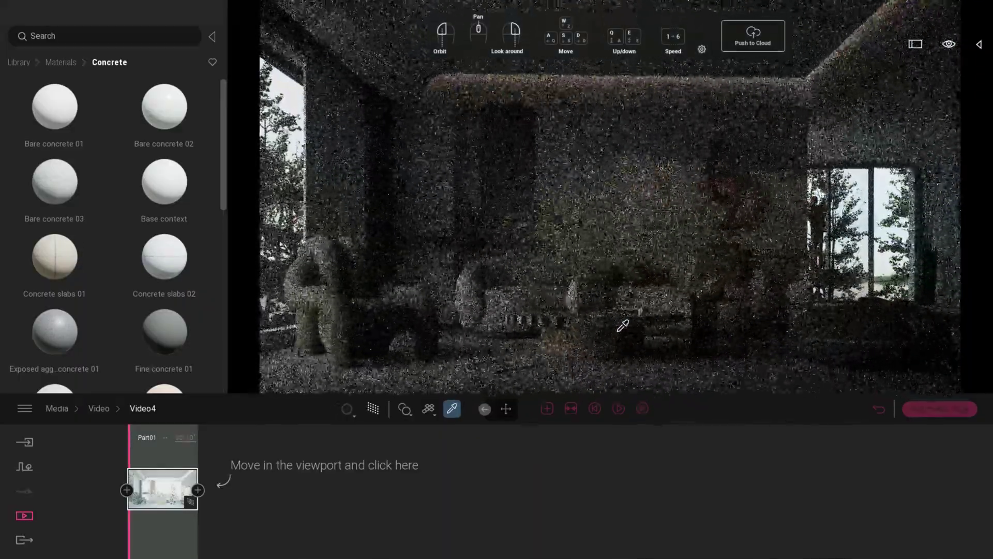
key(w)
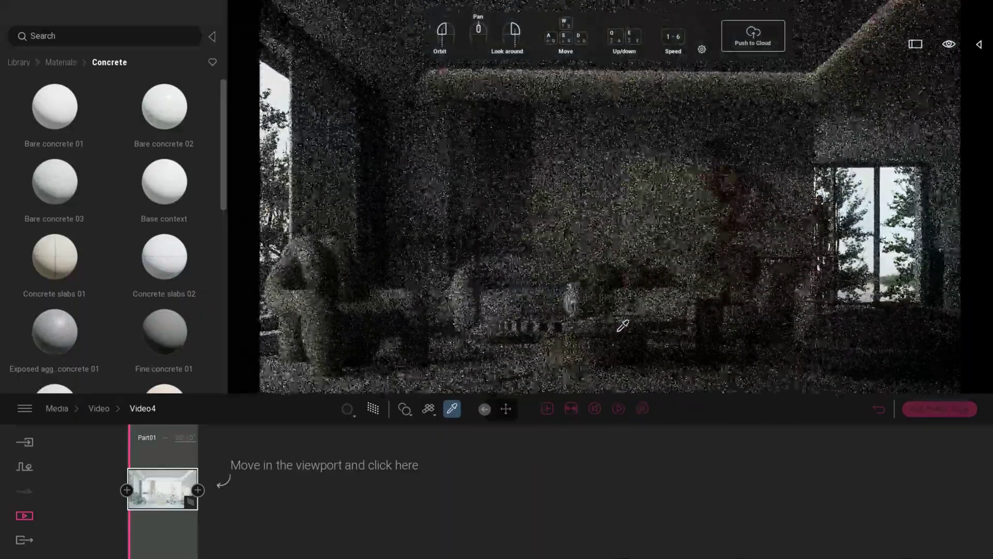
key(w)
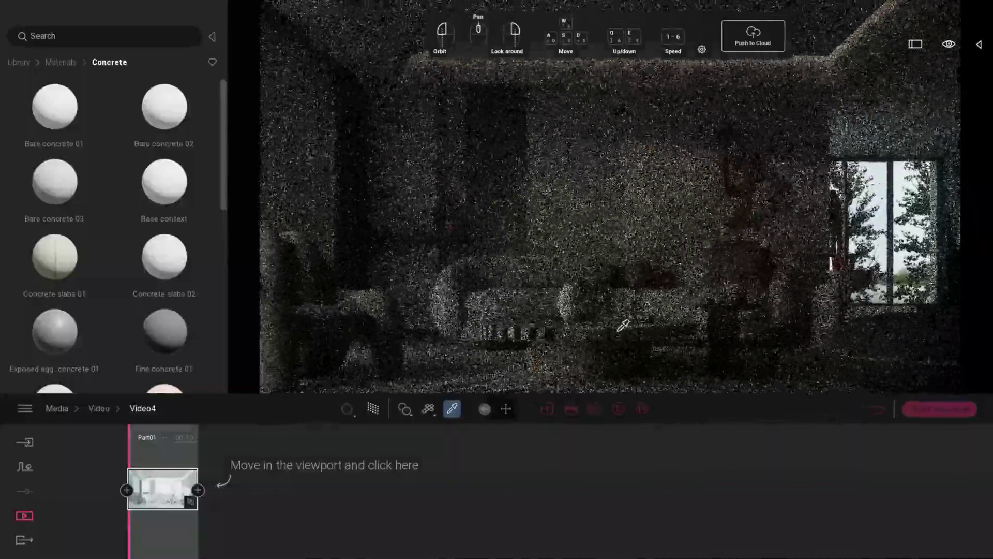
click(373, 408)
Step: Add a second keyframe framed closer to the sofa and coffee table, and toggle the path tracer for it
key(w)
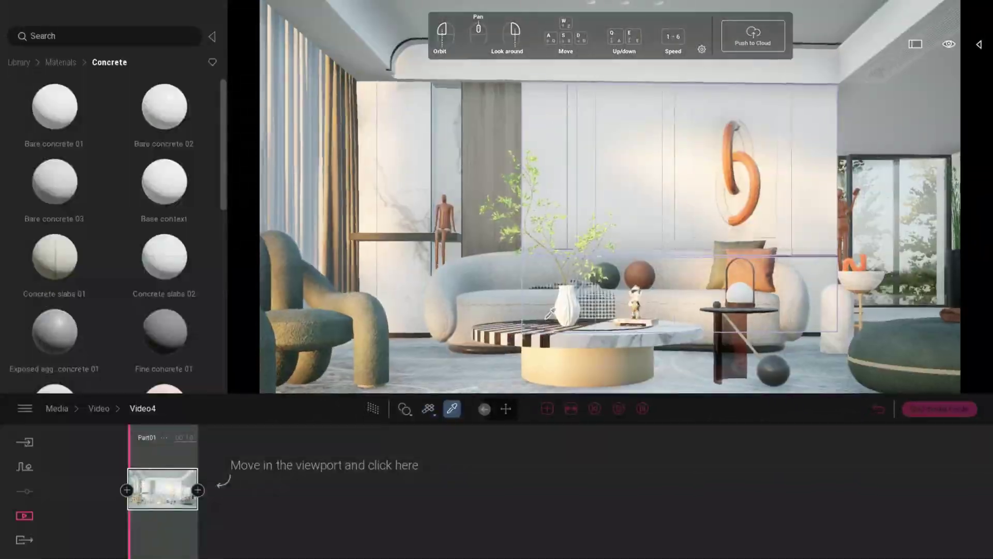
key(w)
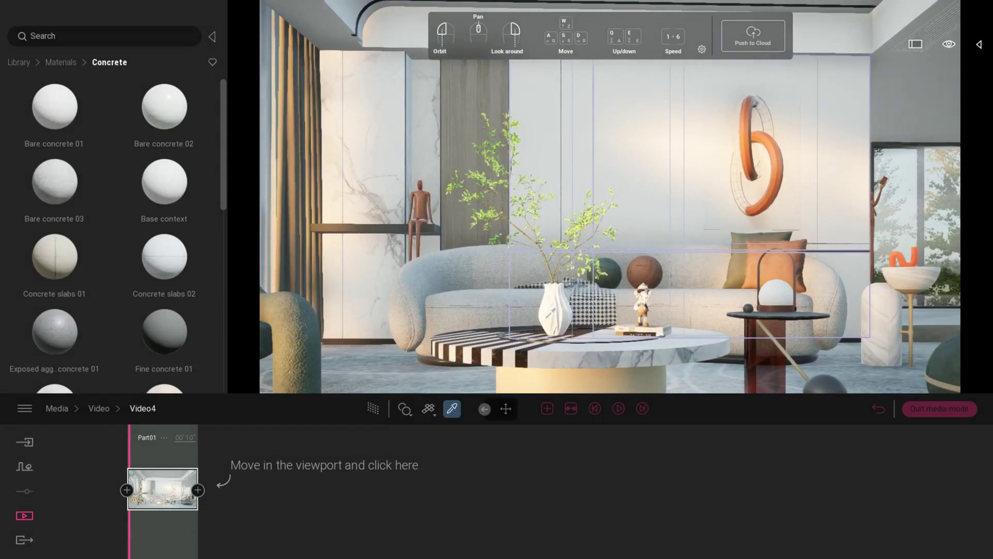
click(198, 490)
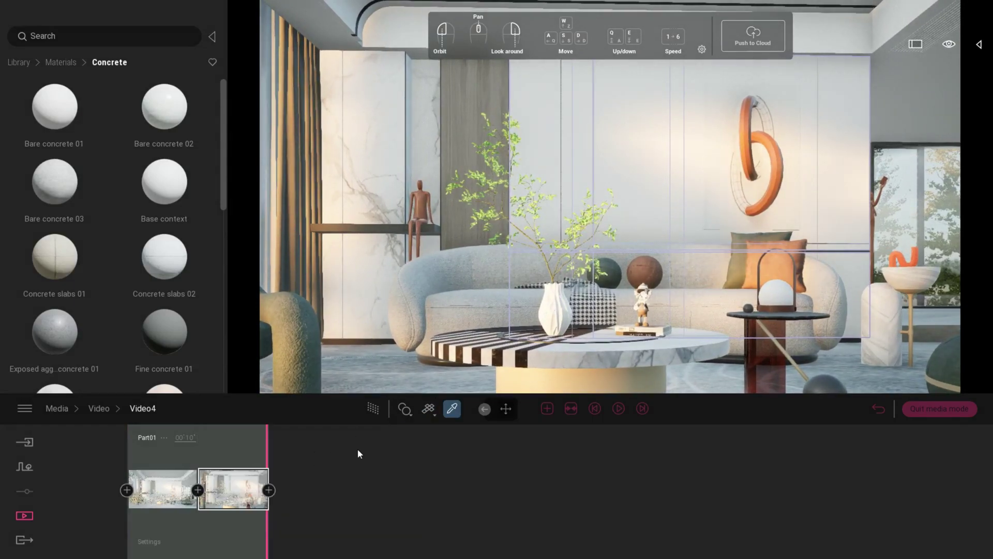
click(373, 413)
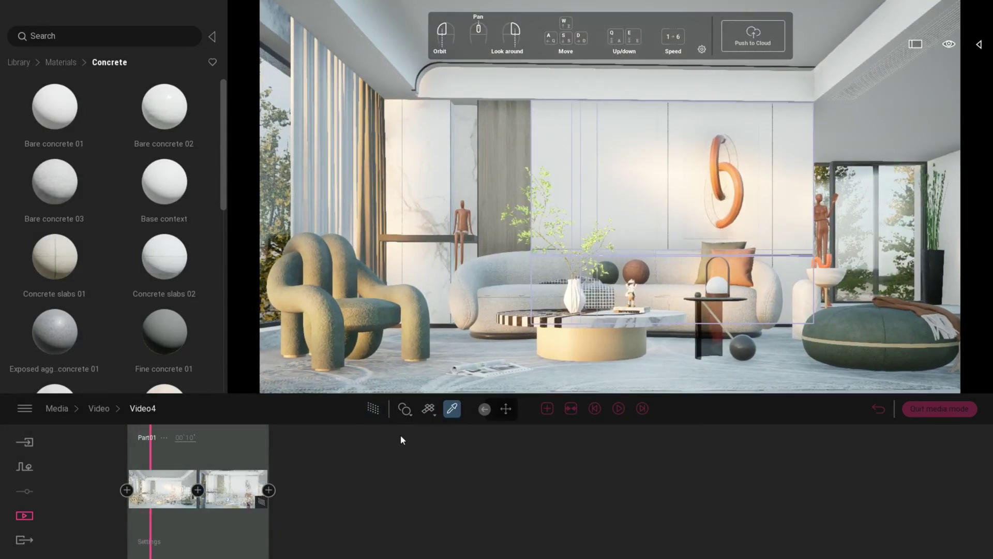
Step: Turn on the path tracer for the video's first keyframe and play back the camera move
drag(150, 448, 129, 447)
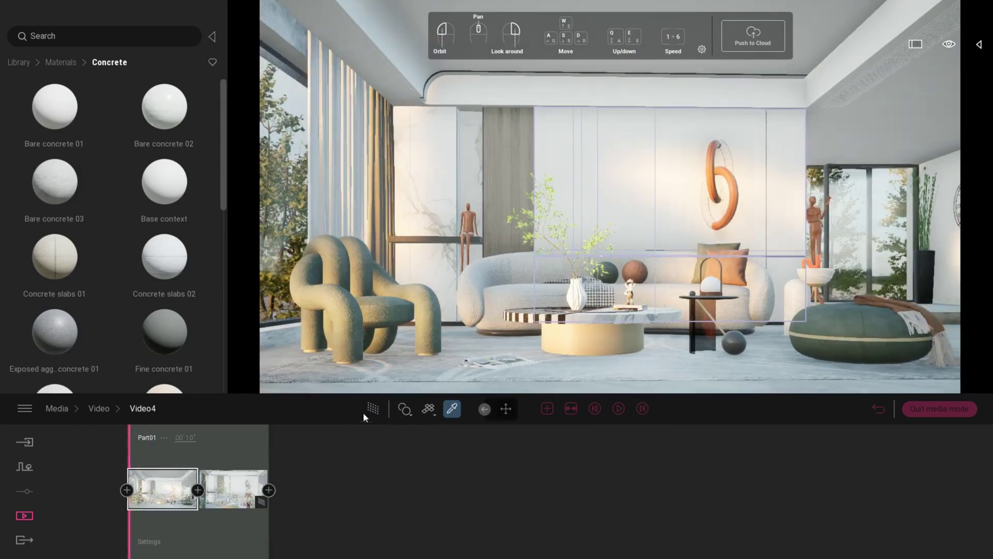
click(373, 412)
click(618, 409)
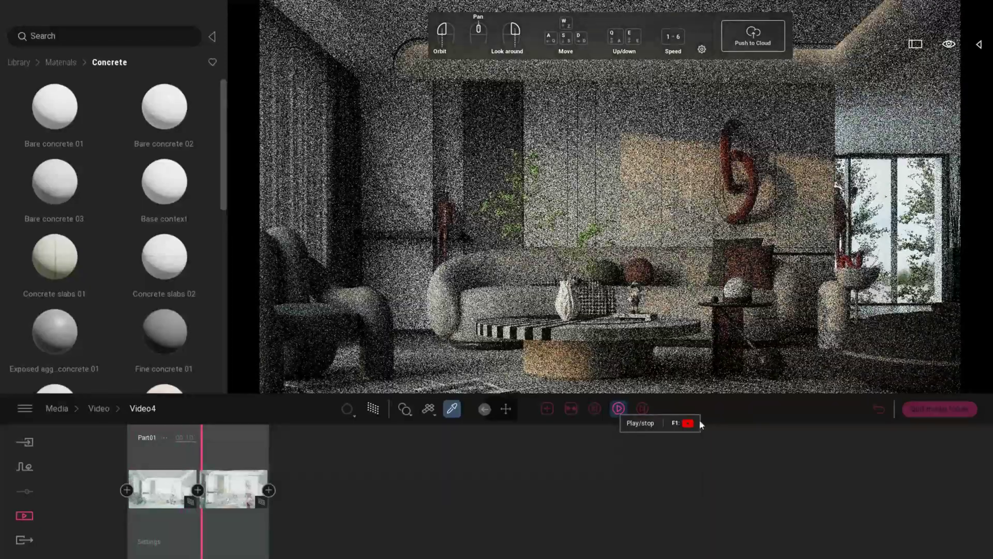
Step: Leave media mode, check the output format of Video4, and reopen its timeline
click(938, 408)
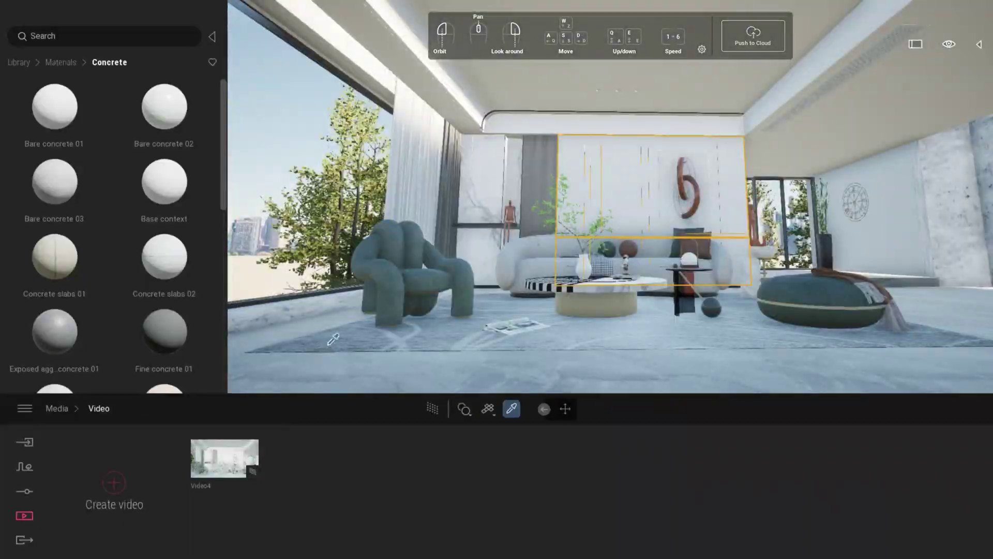
click(222, 458)
click(460, 484)
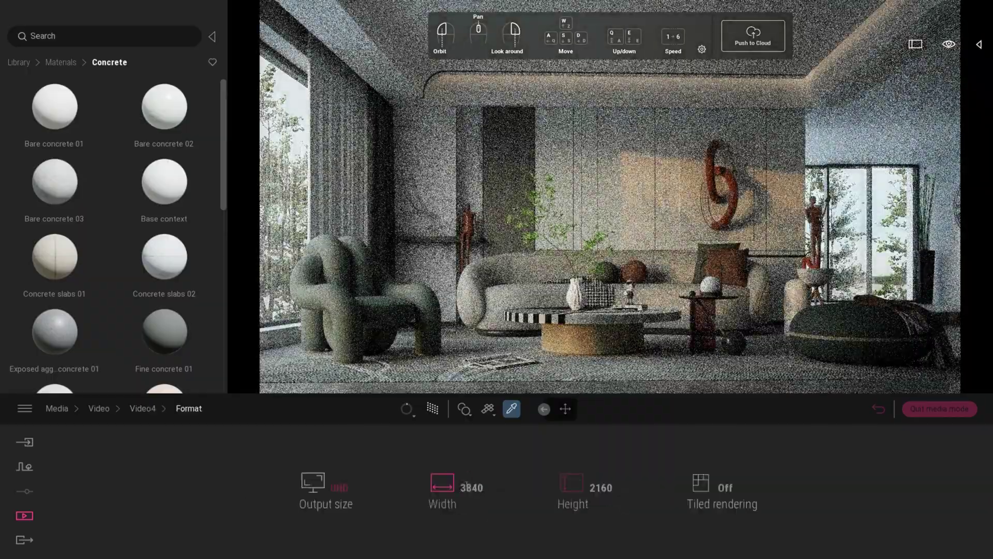
click(143, 408)
click(98, 408)
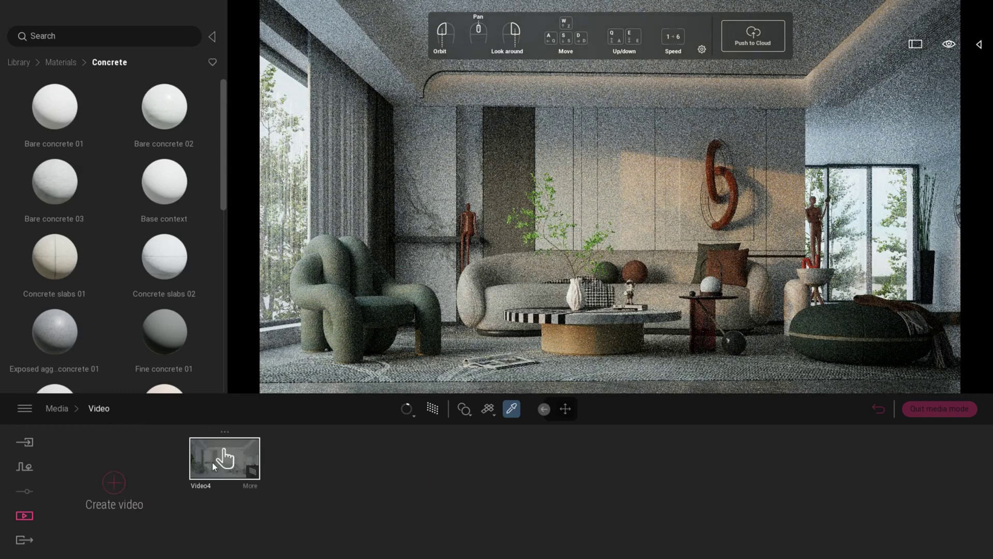
click(223, 456)
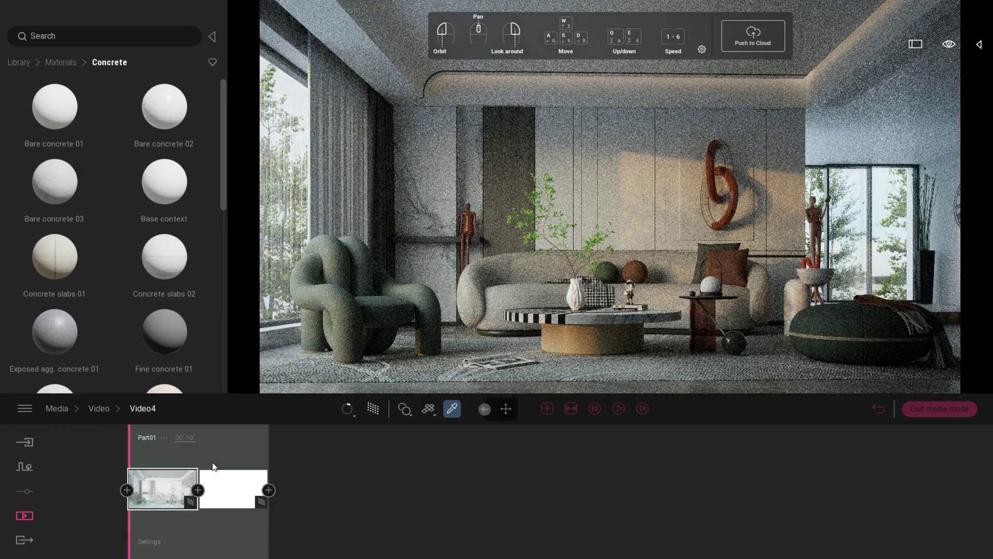
Step: In Video4's renderer settings, set samples per pixel to 500, firefly brightness to 0 and aliasing filtering to 2
click(159, 546)
click(256, 489)
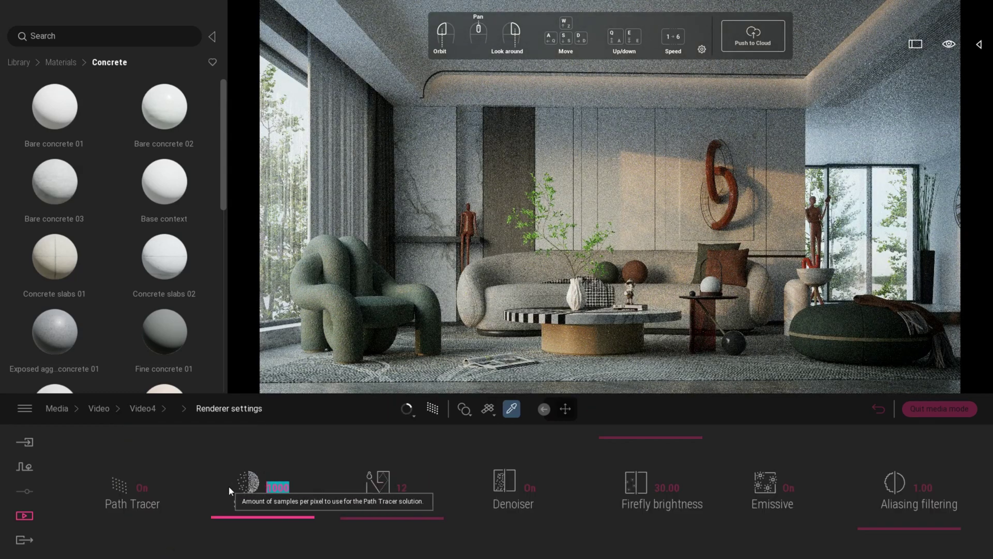
text(500)
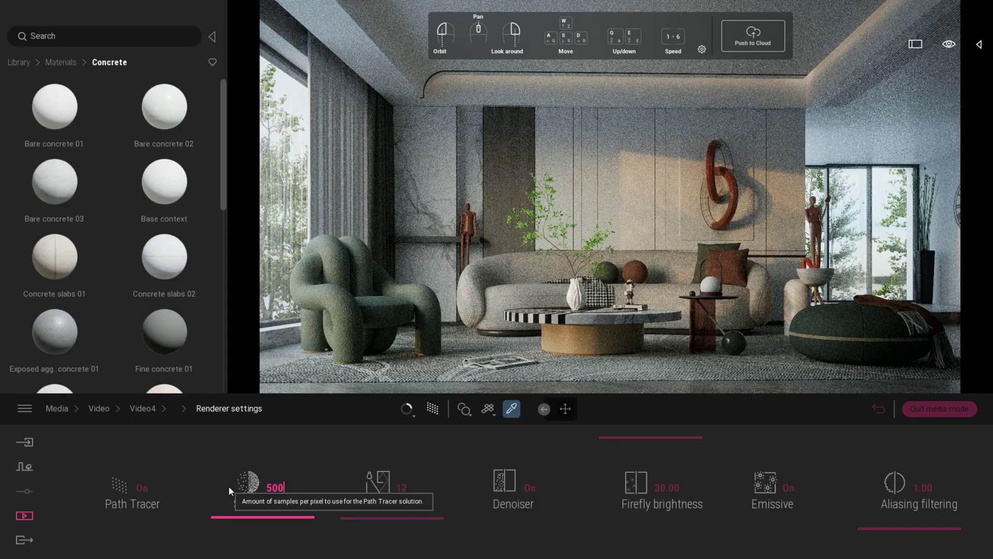
click(656, 500)
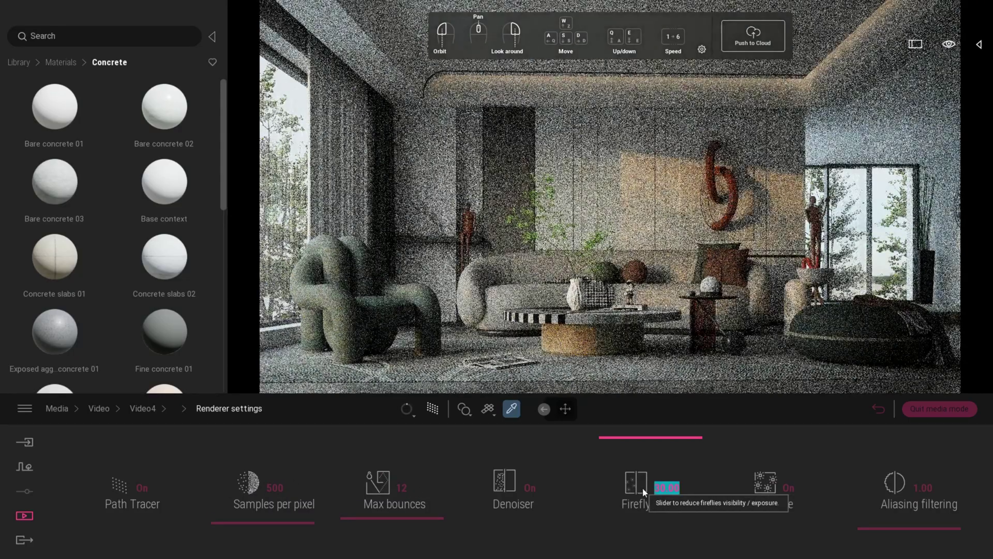
text(0)
click(937, 487)
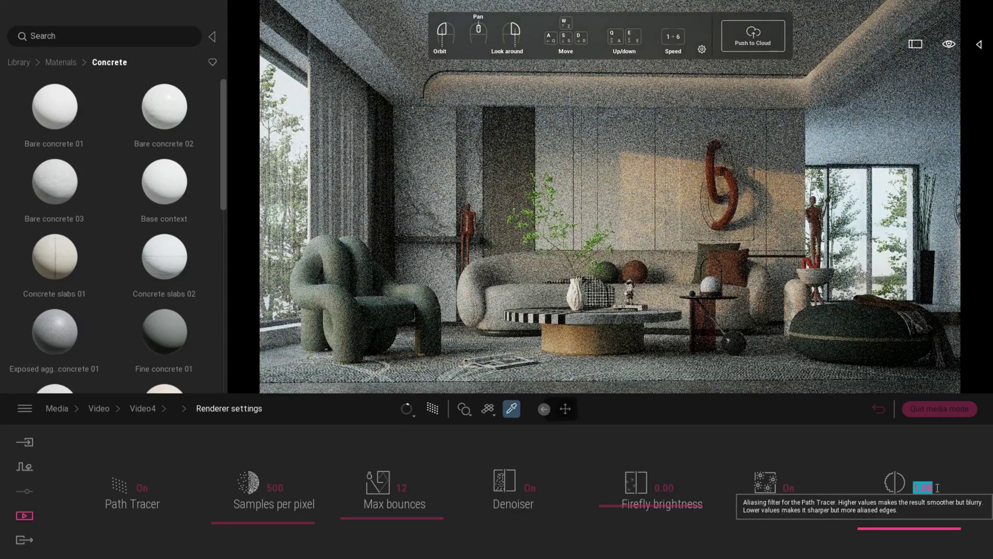
text(2)
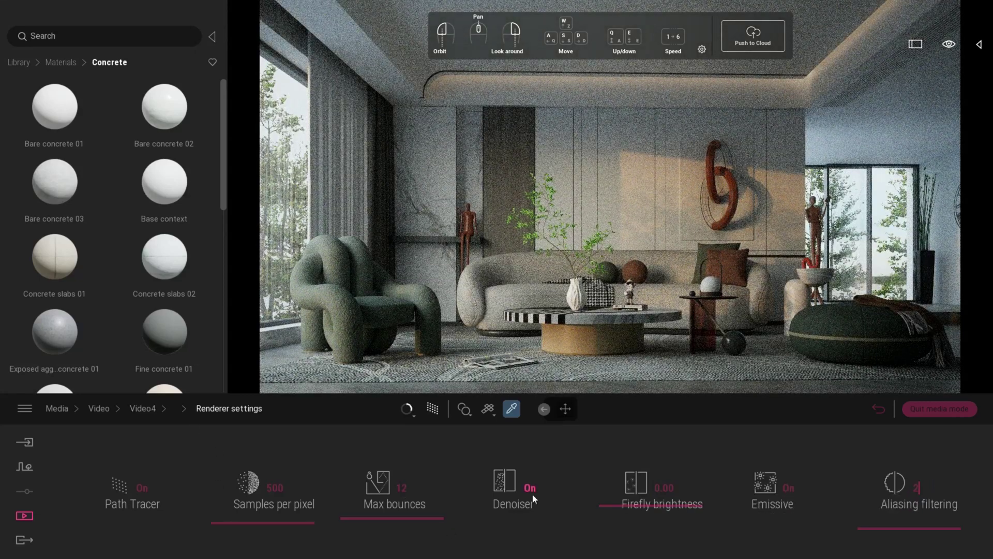
click(145, 408)
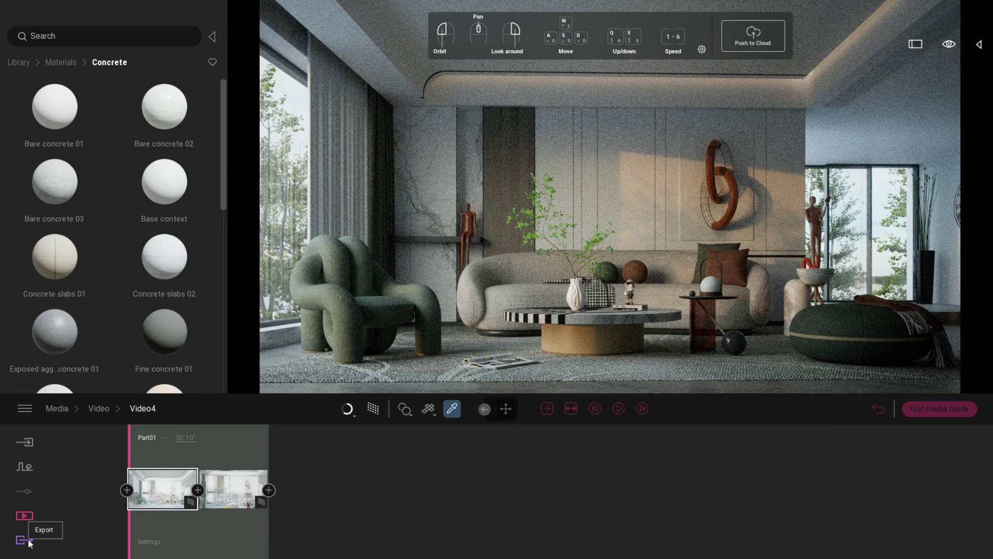
Step: Start a local export of Video4 only, with Image1 deselected
click(25, 540)
click(143, 488)
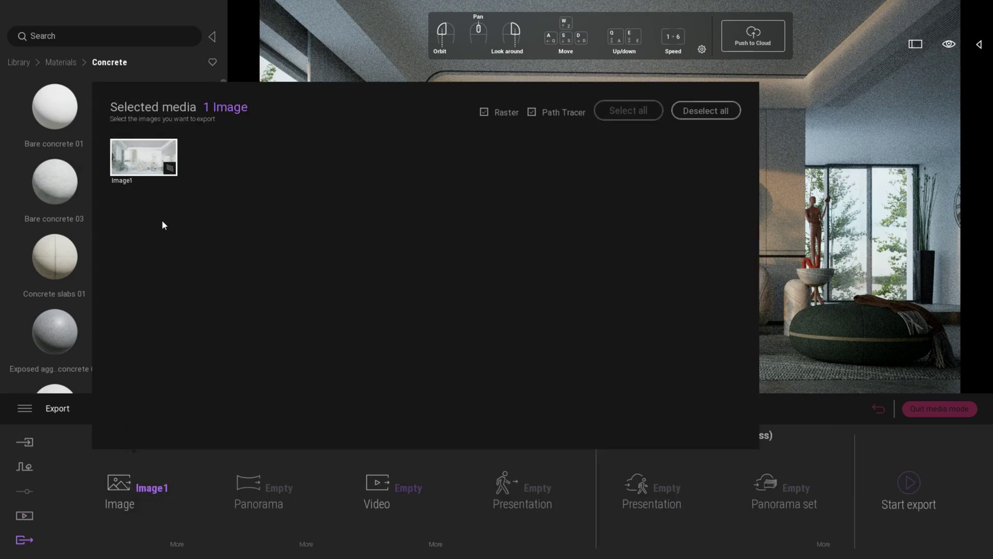
click(147, 170)
click(396, 492)
click(110, 158)
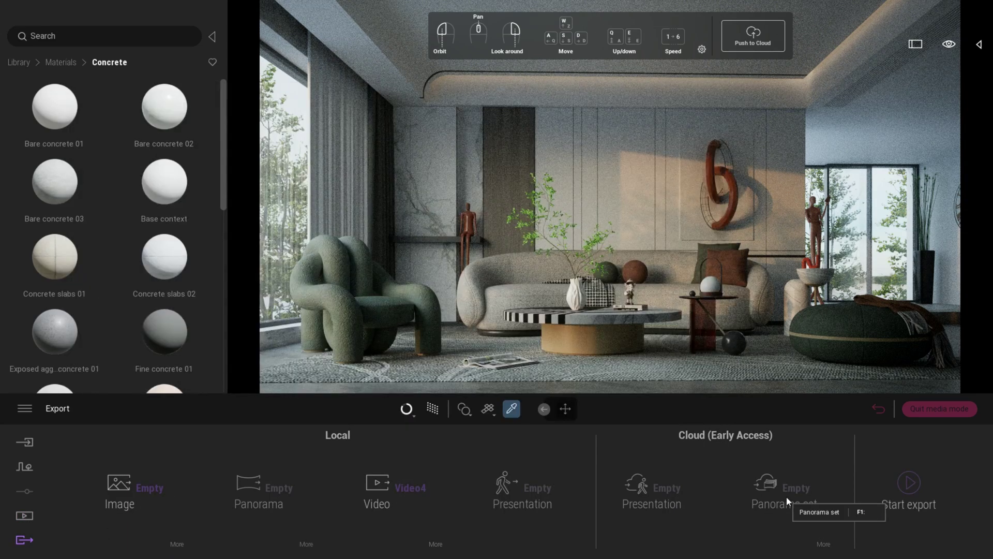
click(909, 484)
click(811, 472)
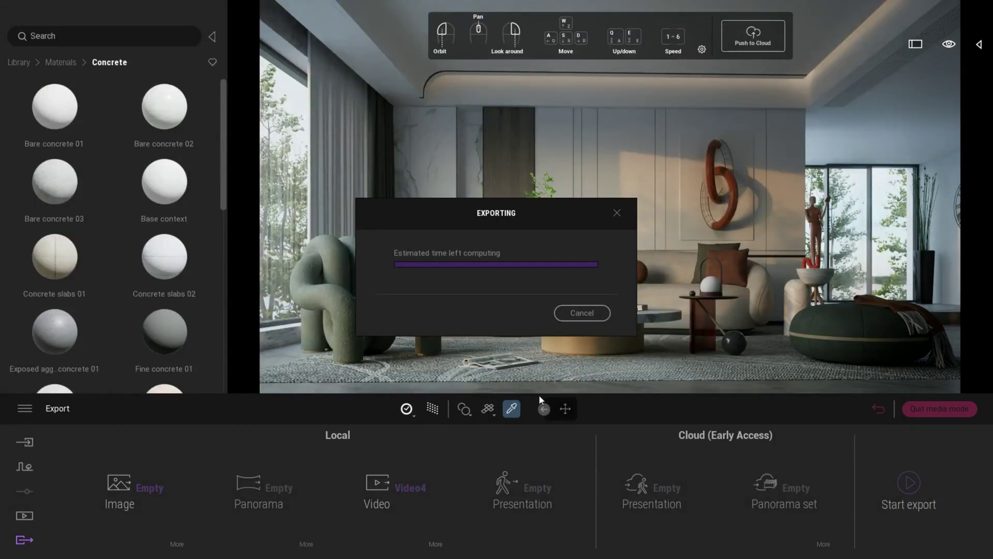